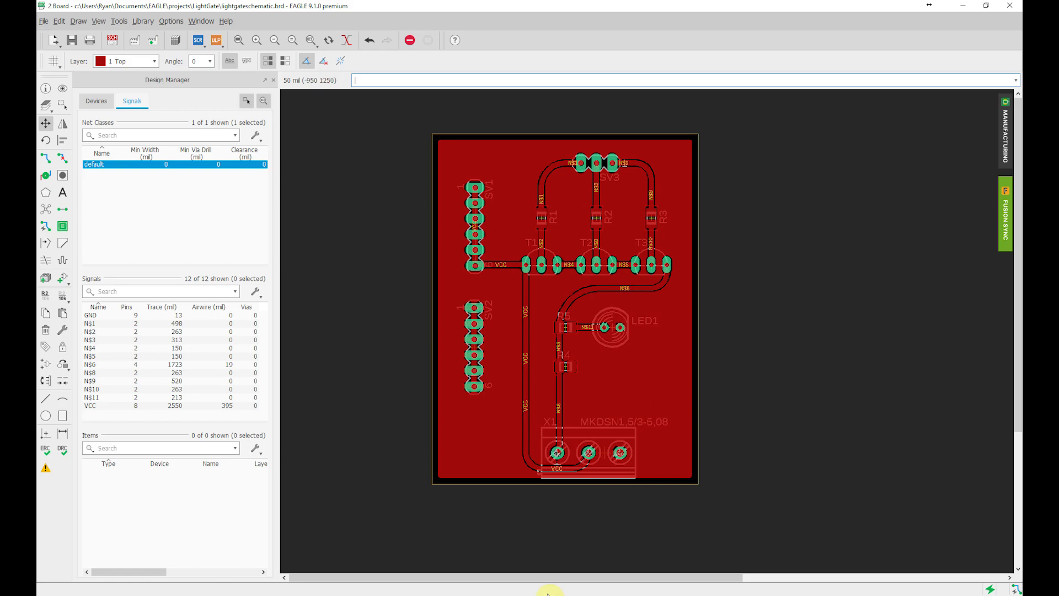
Push the current board design to Fusion through Fusion Sync, leaving the version description blank.
click(1005, 215)
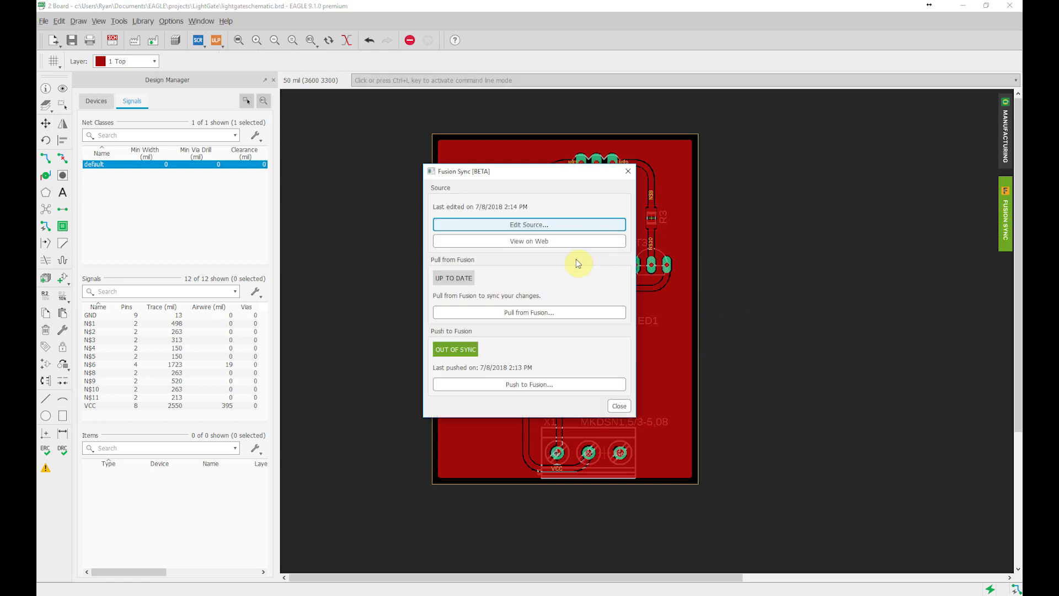
click(522, 384)
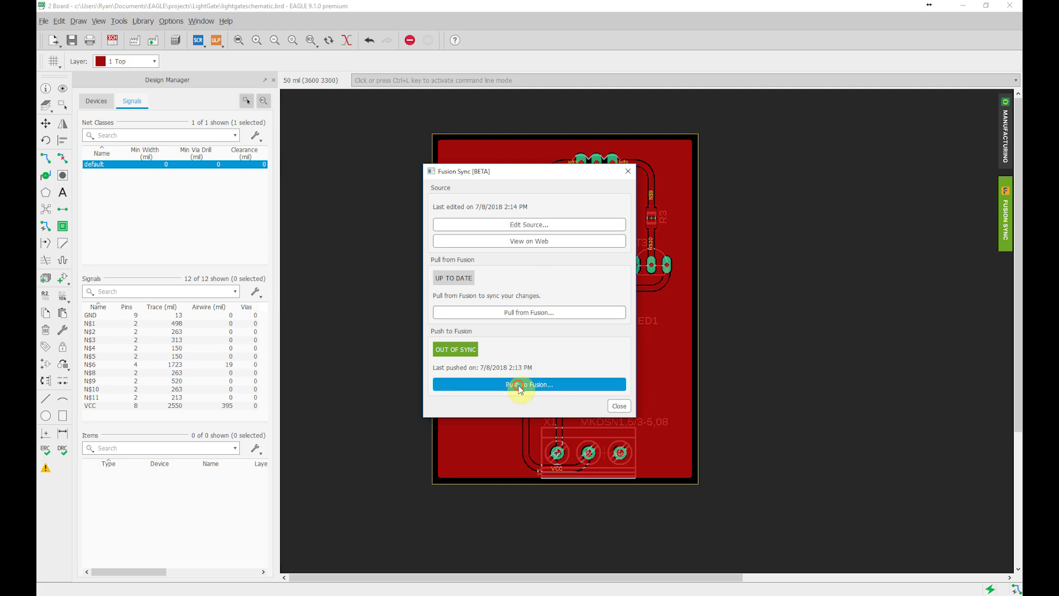
drag(627, 232, 626, 277)
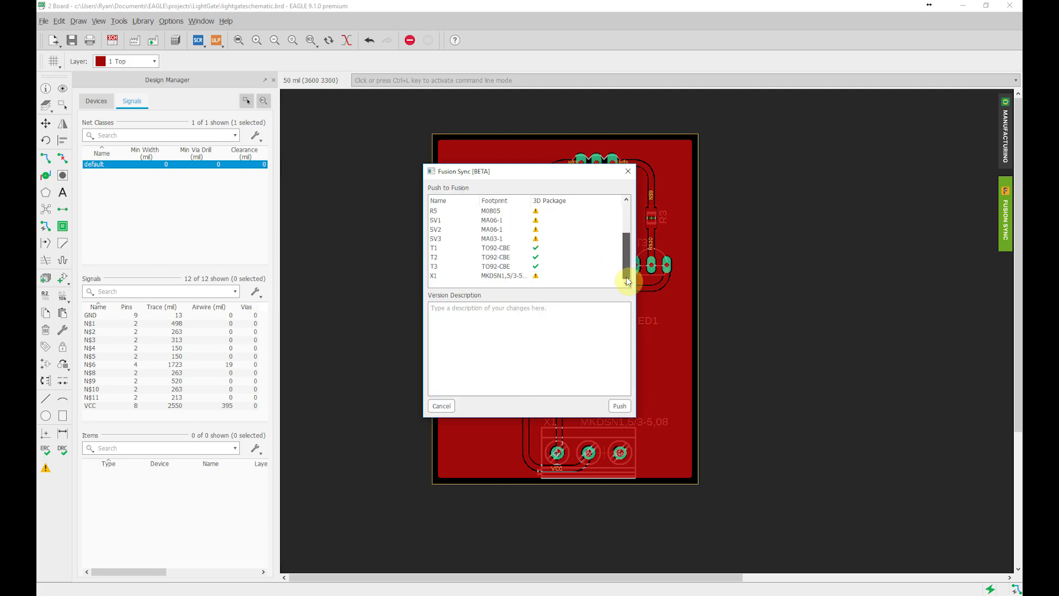
click(620, 406)
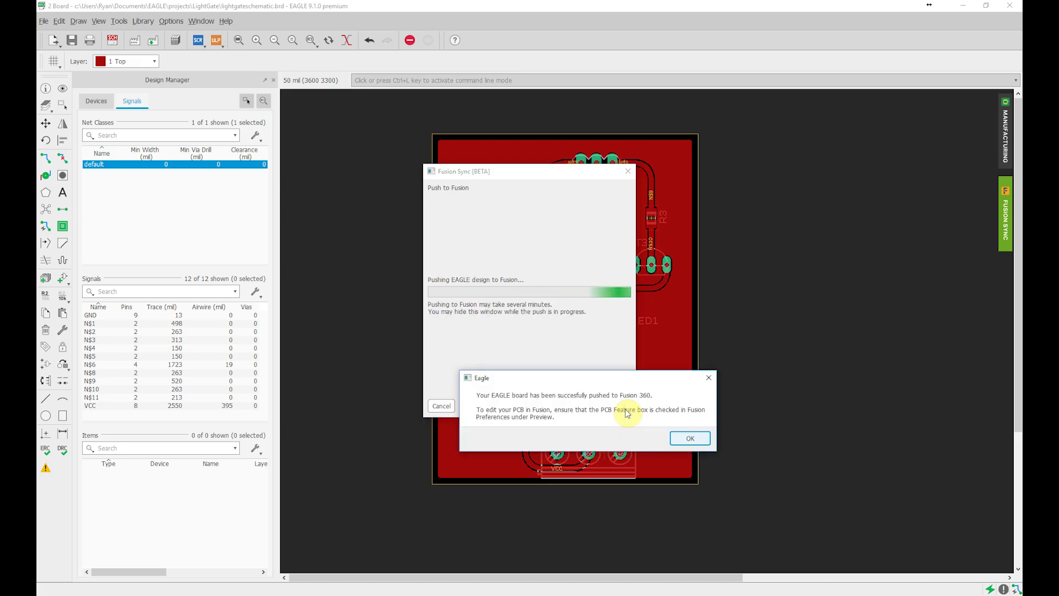
click(690, 438)
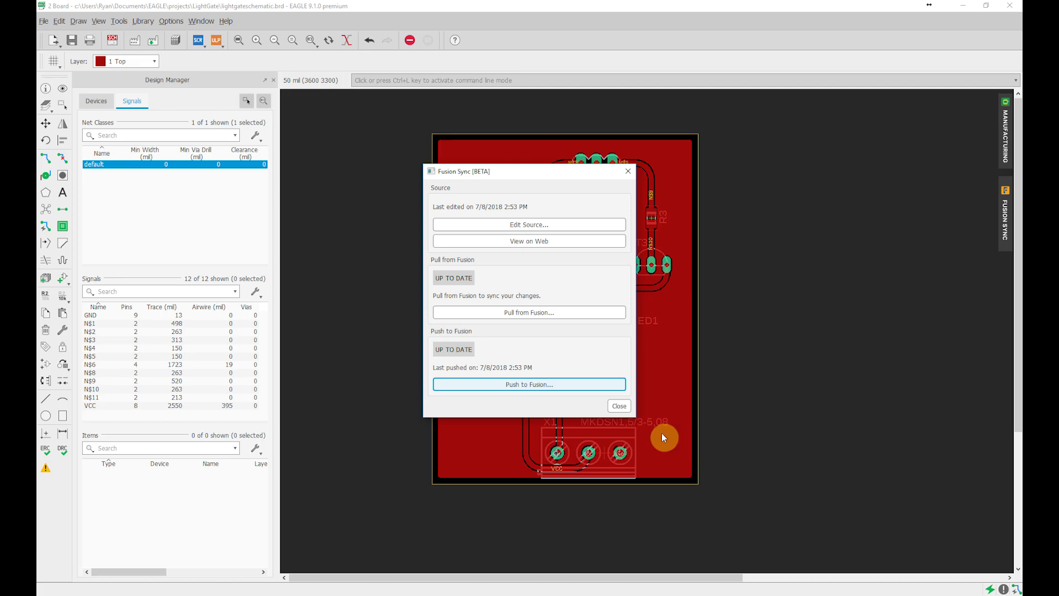
click(619, 407)
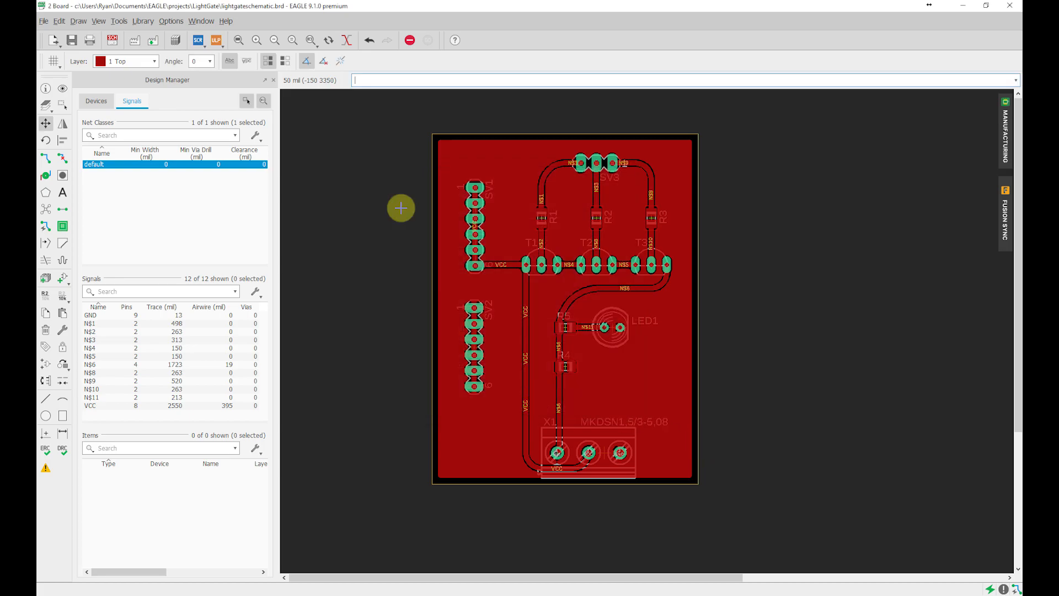
Export the board as lightgateschematic6.dxf in mm, with wire widths on and Always vector font and Fill areas off.
click(43, 21)
mouse_move(78, 208)
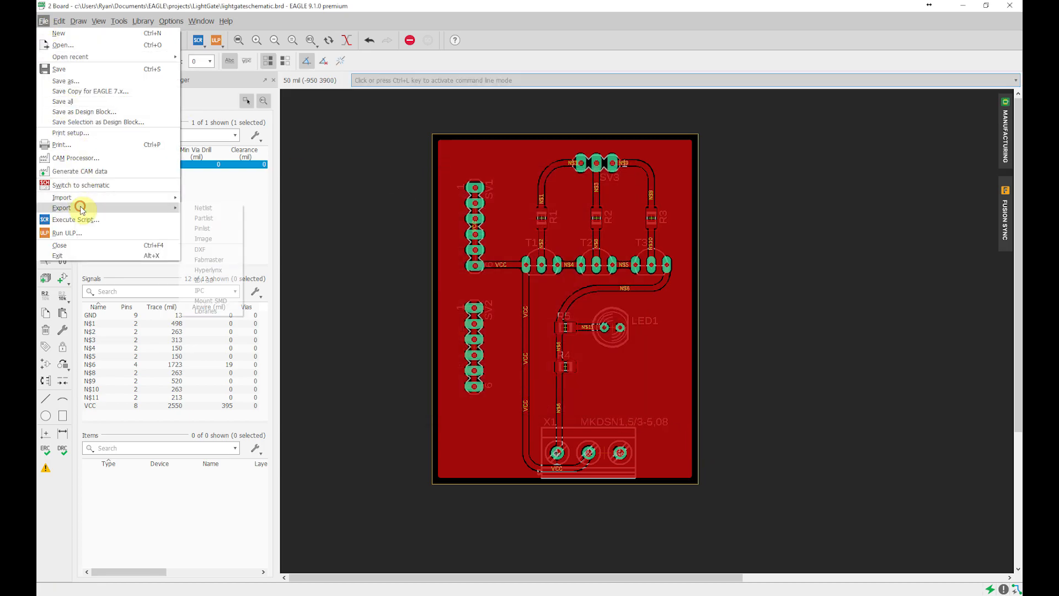
click(220, 249)
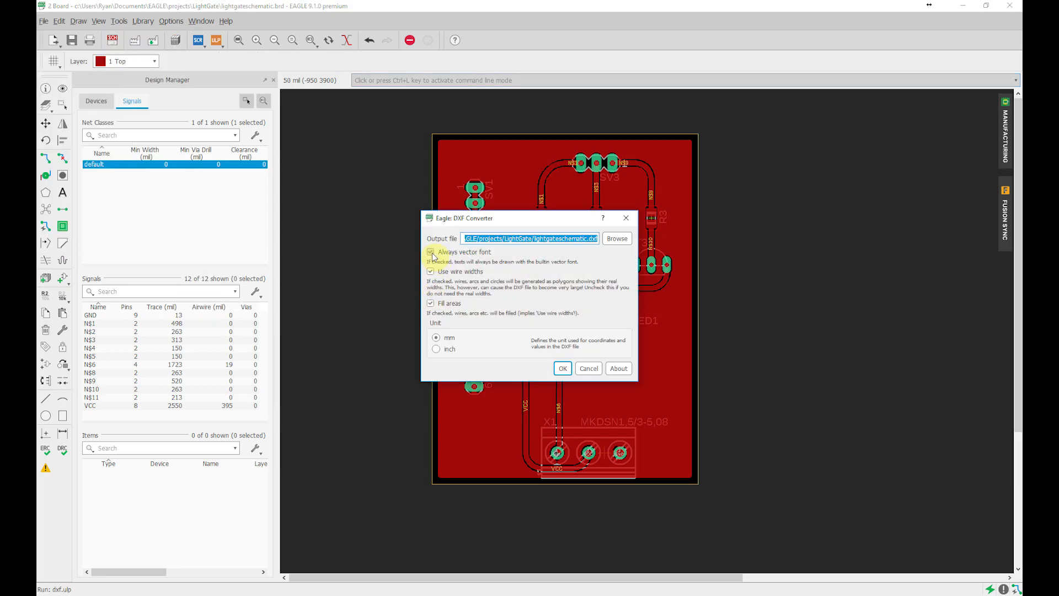
click(587, 240)
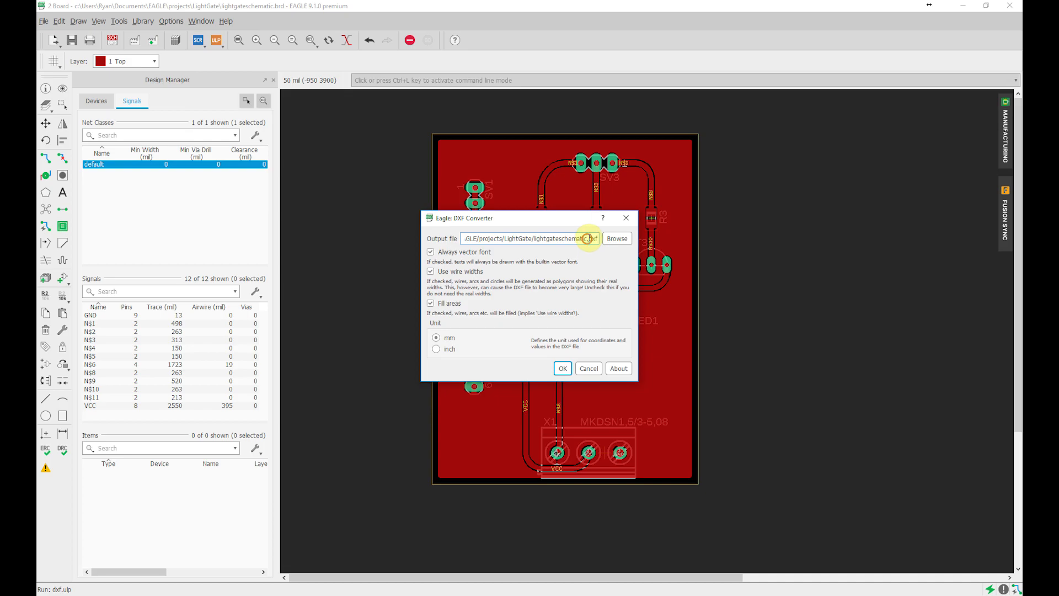
text(6)
click(432, 303)
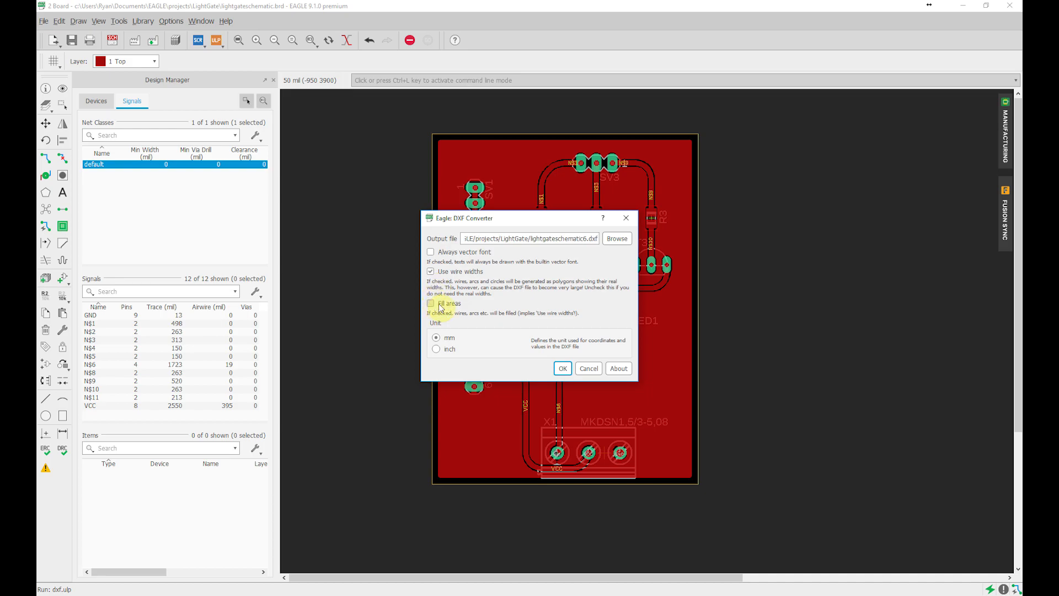
click(562, 368)
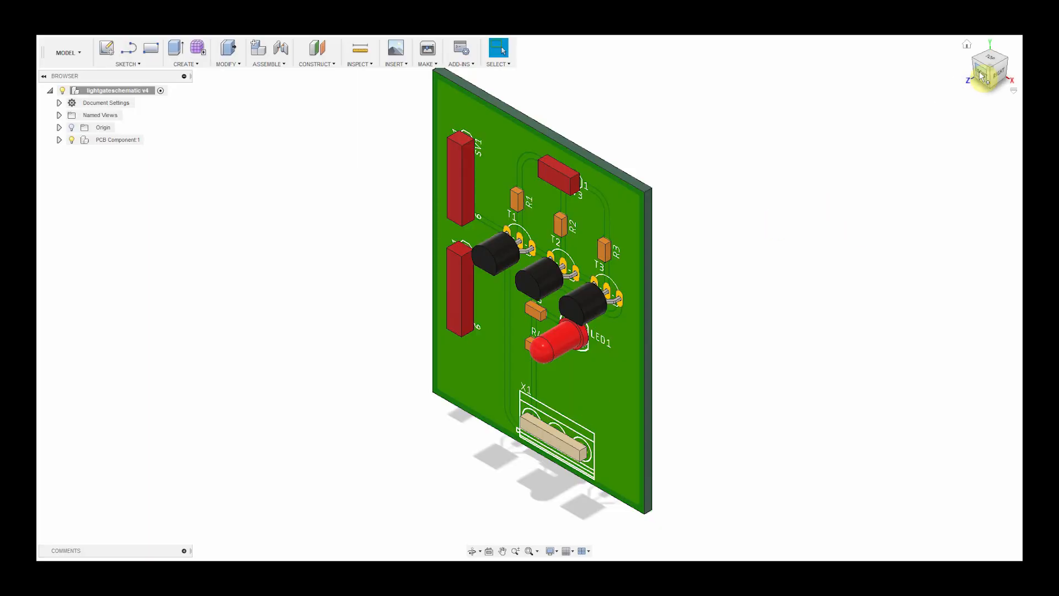
In Fusion 360, view the board from the front and hide all mounted parts from LED1 through X1, leaving only the bare board.
click(983, 76)
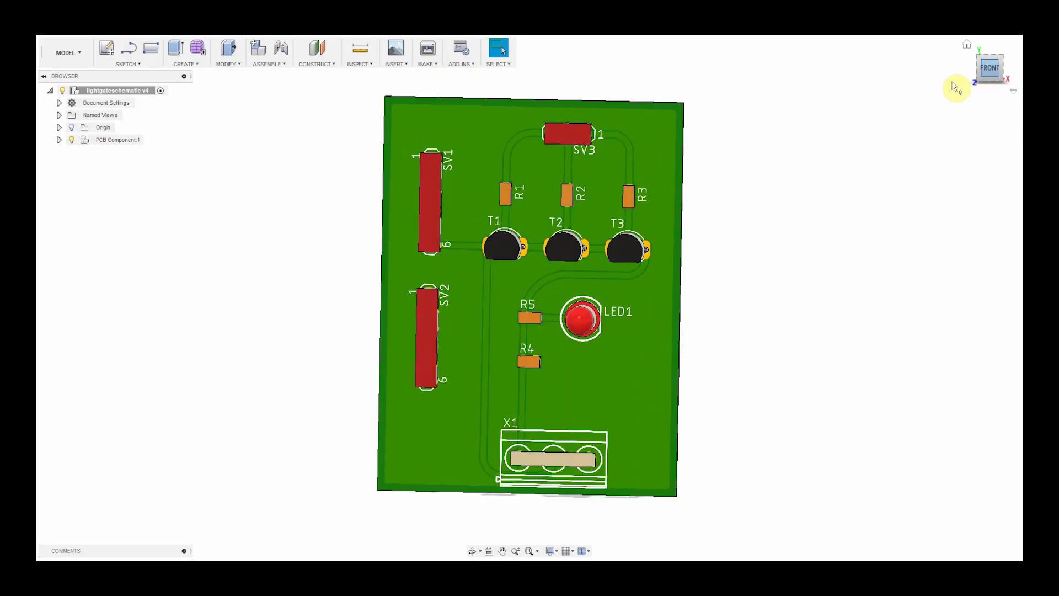
click(59, 140)
click(123, 188)
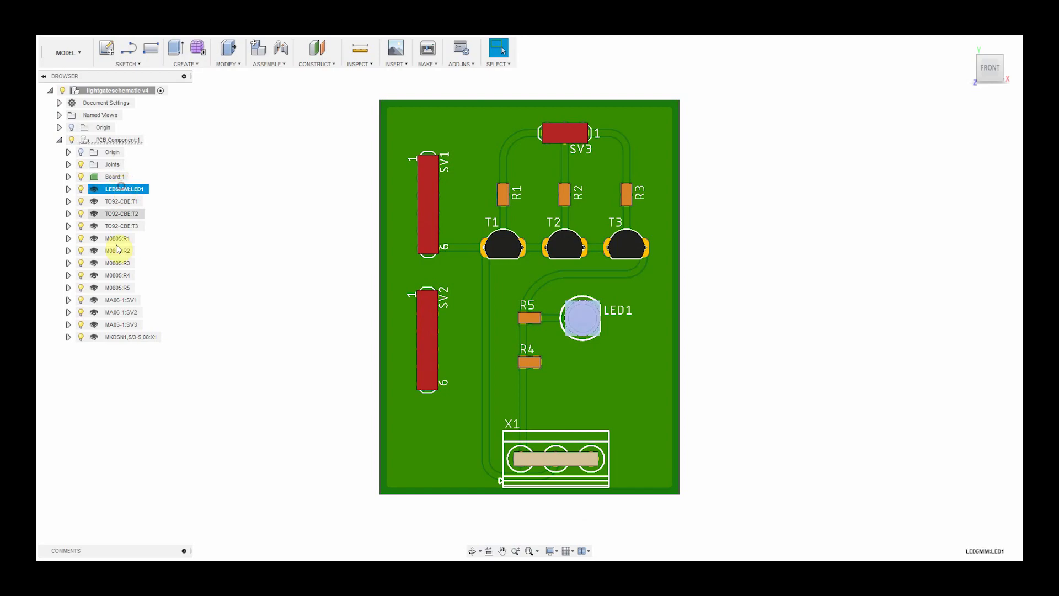
shift+click(117, 338)
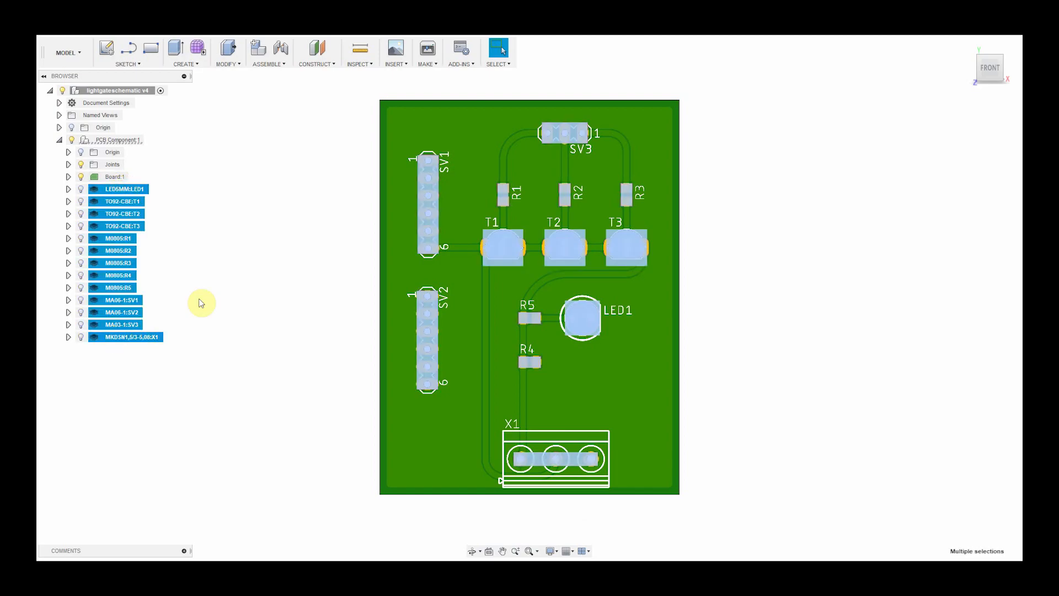
click(237, 288)
mouse_move(1002, 71)
mouse_down()
mouse_move(747, 57)
mouse_move(747, 88)
mouse_move(888, 91)
mouse_up()
click(987, 73)
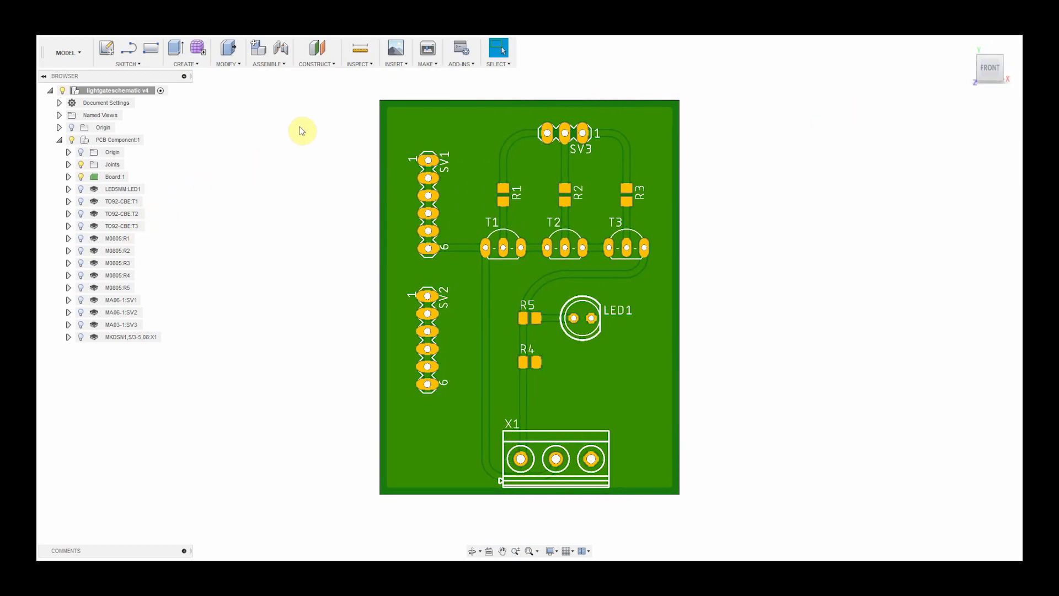
Start a DXF insert on the board's front face and load the lightgateschematic6 file.
click(406, 68)
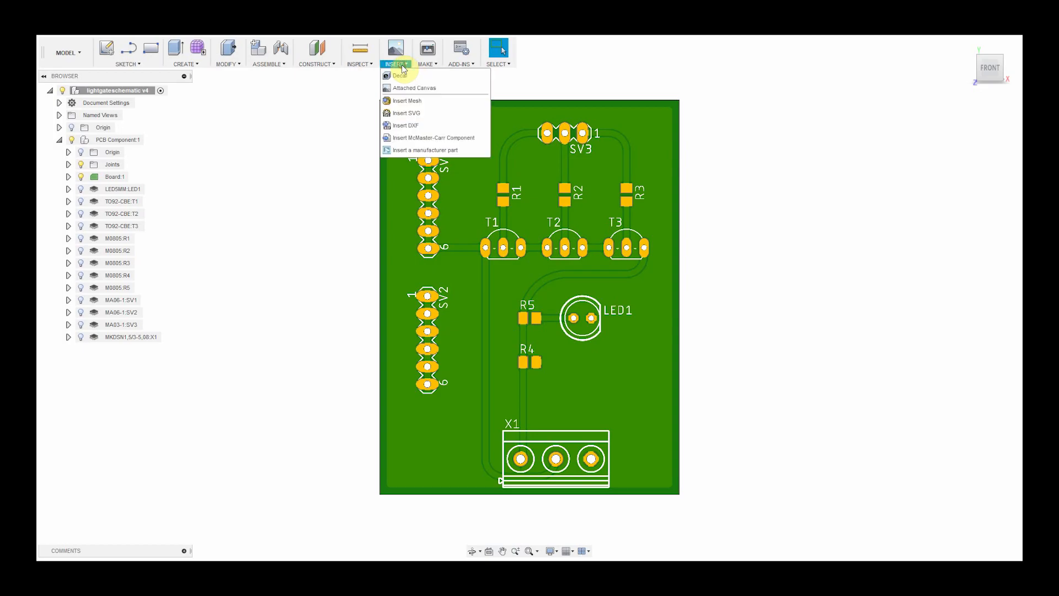
click(411, 125)
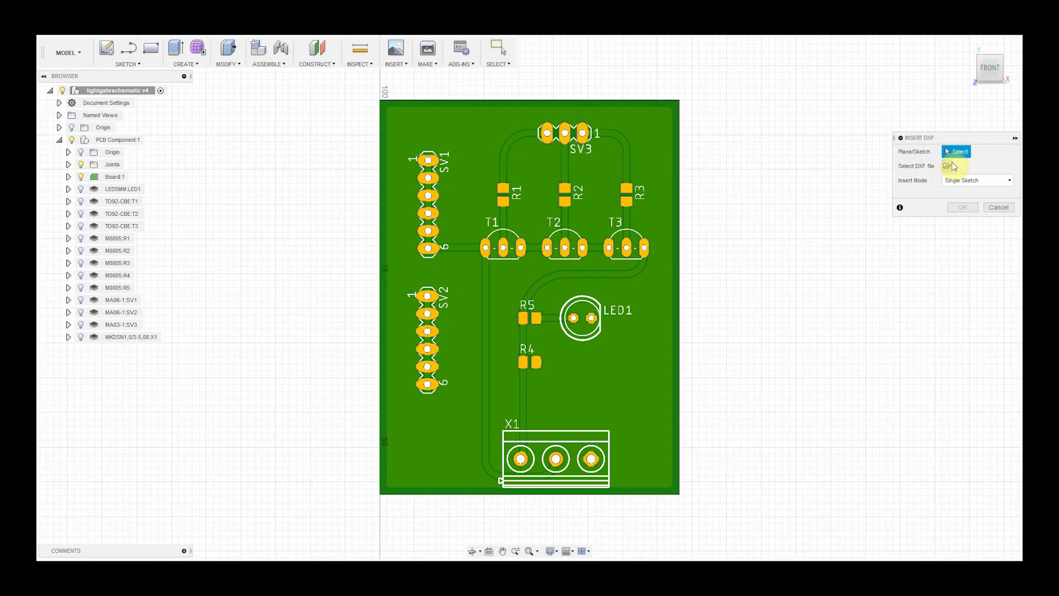
click(670, 155)
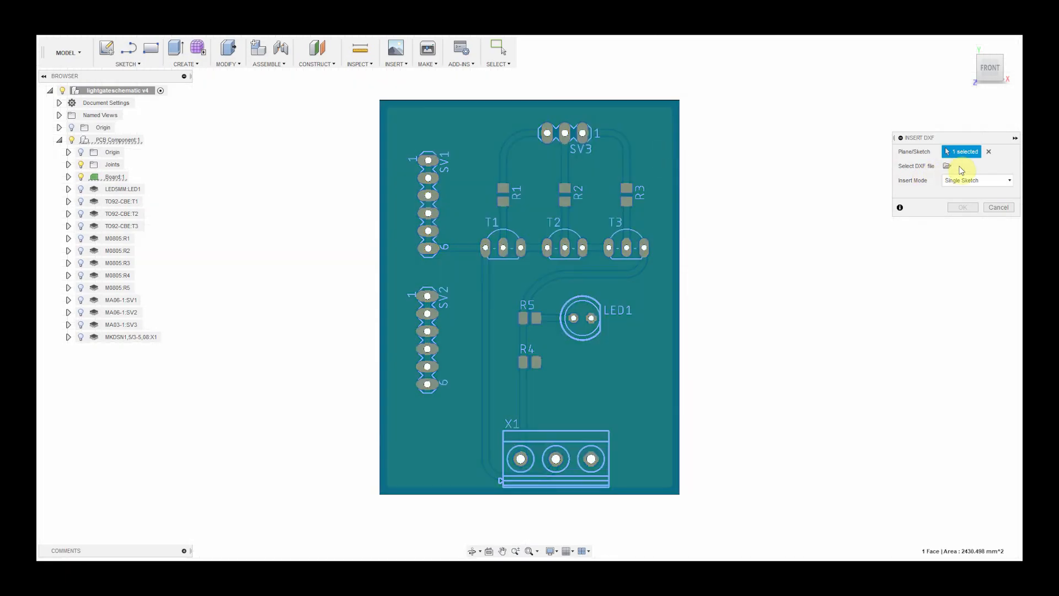
click(948, 167)
double_click(184, 137)
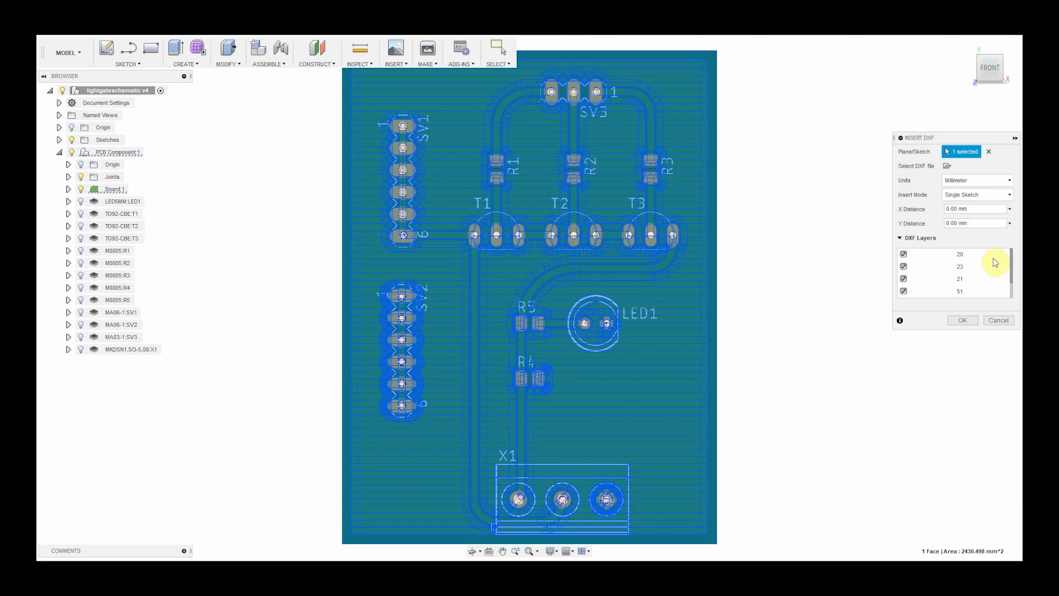
Exclude DXF layers 20, 23, 21, 51, 39 and 19, keep layers 17 and 1, and insert the drawing as a single sketch in millimeters.
click(903, 266)
click(903, 279)
click(903, 291)
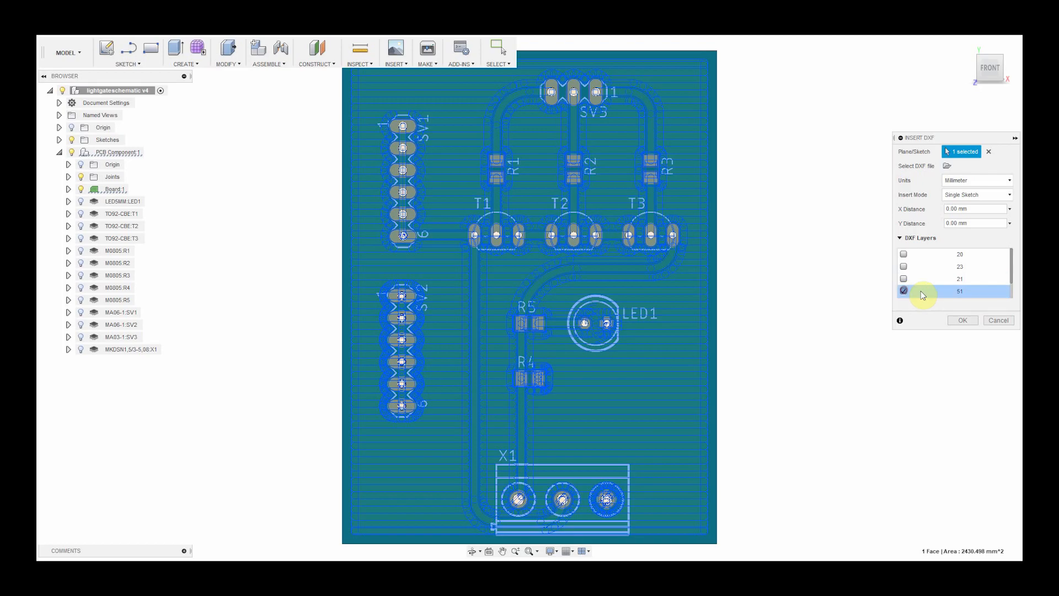
drag(1012, 278, 1010, 292)
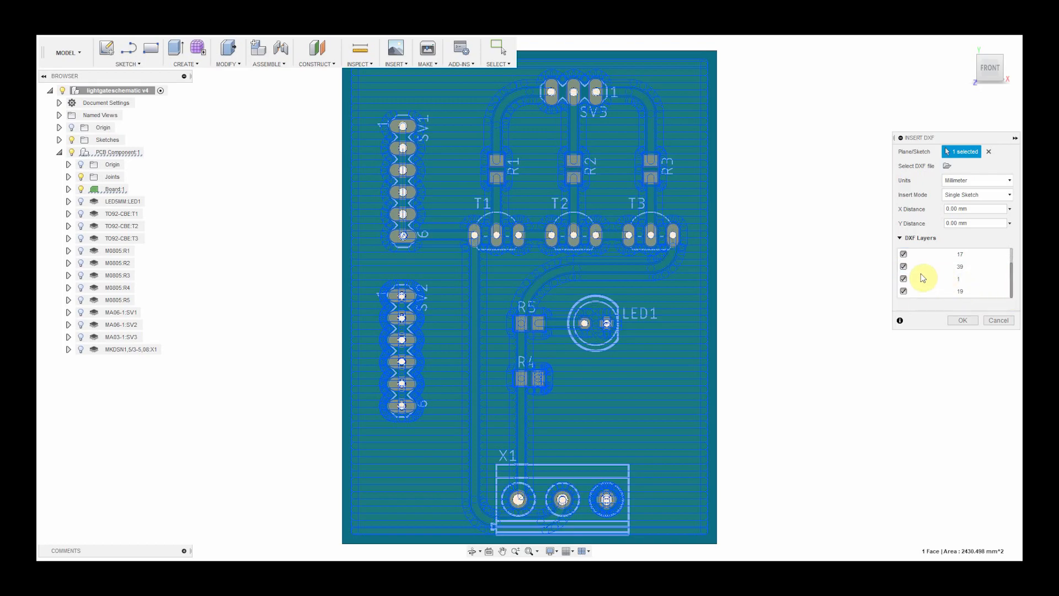
click(902, 266)
click(903, 291)
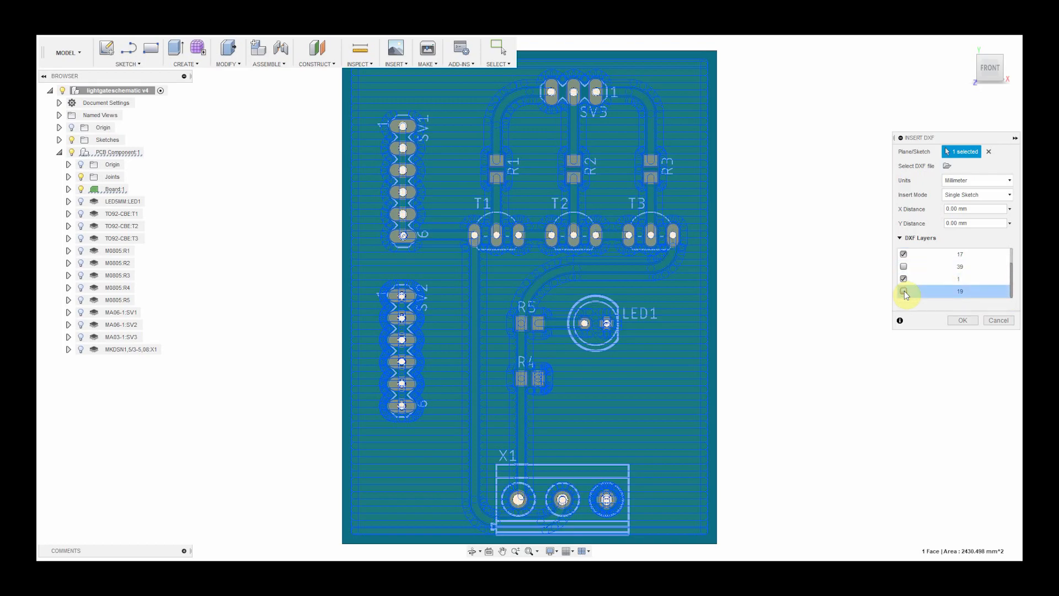
click(960, 320)
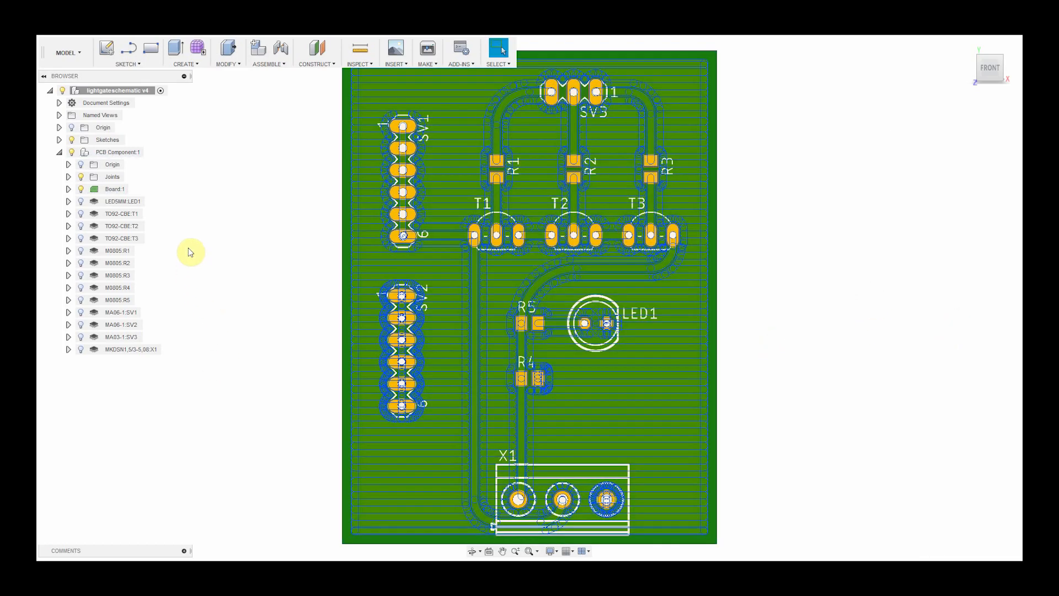
Hide the whole PCB component so that only the imported trace sketch is displayed.
click(60, 155)
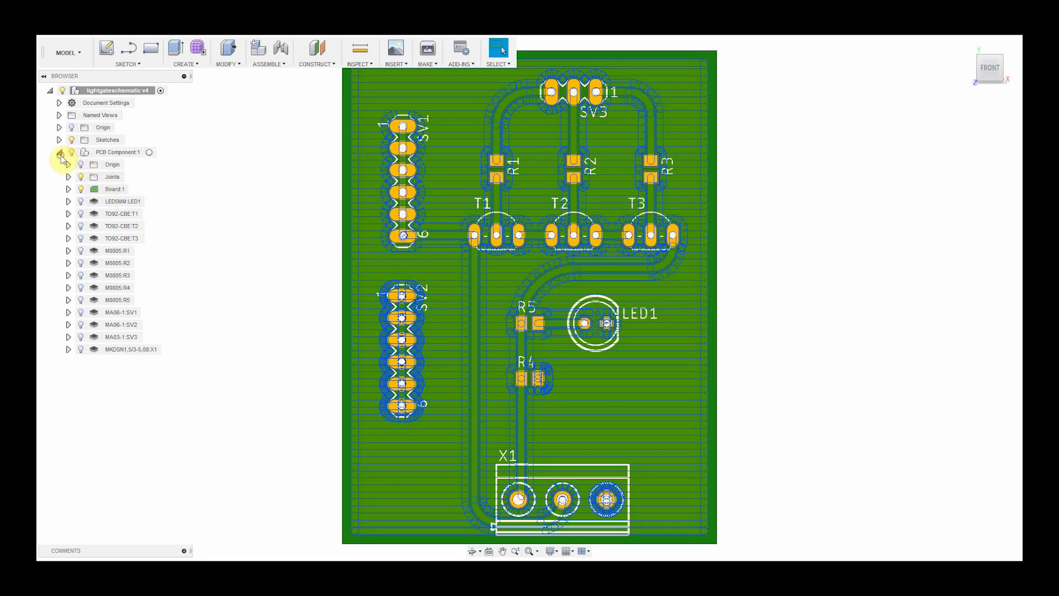
click(59, 153)
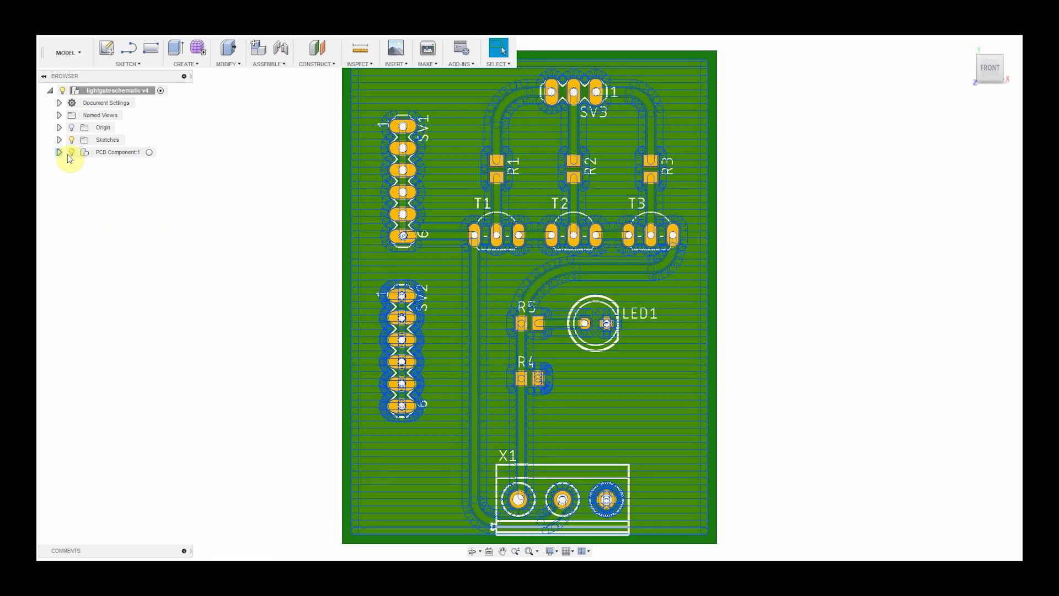
click(71, 152)
click(60, 141)
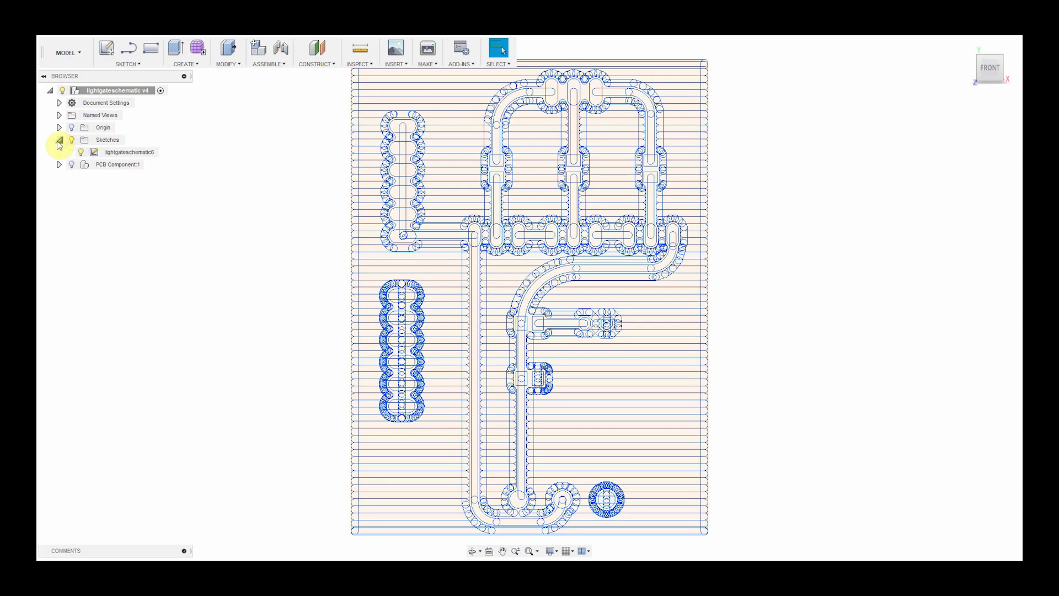
click(59, 141)
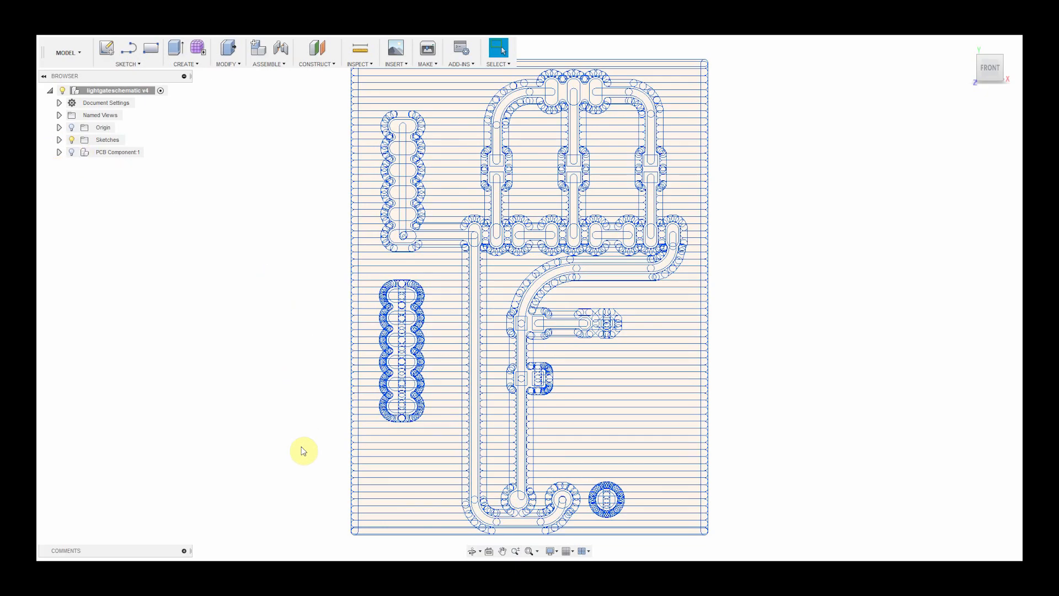
Extrude the narrow isolation-gap profile around the connected traces by -0.01 in as a new body.
scroll(468, 538, up, 10)
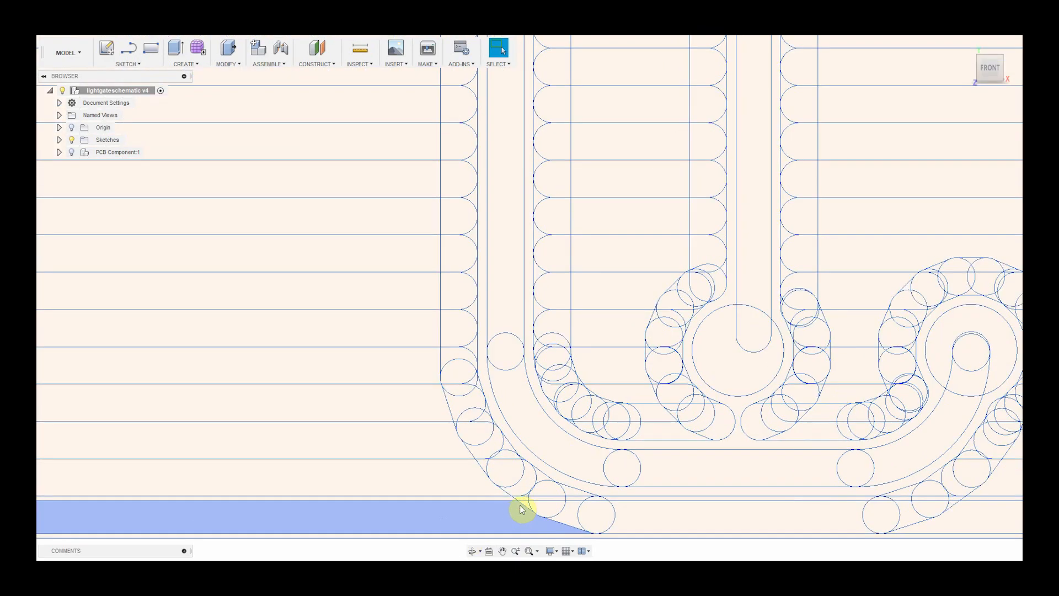
click(573, 486)
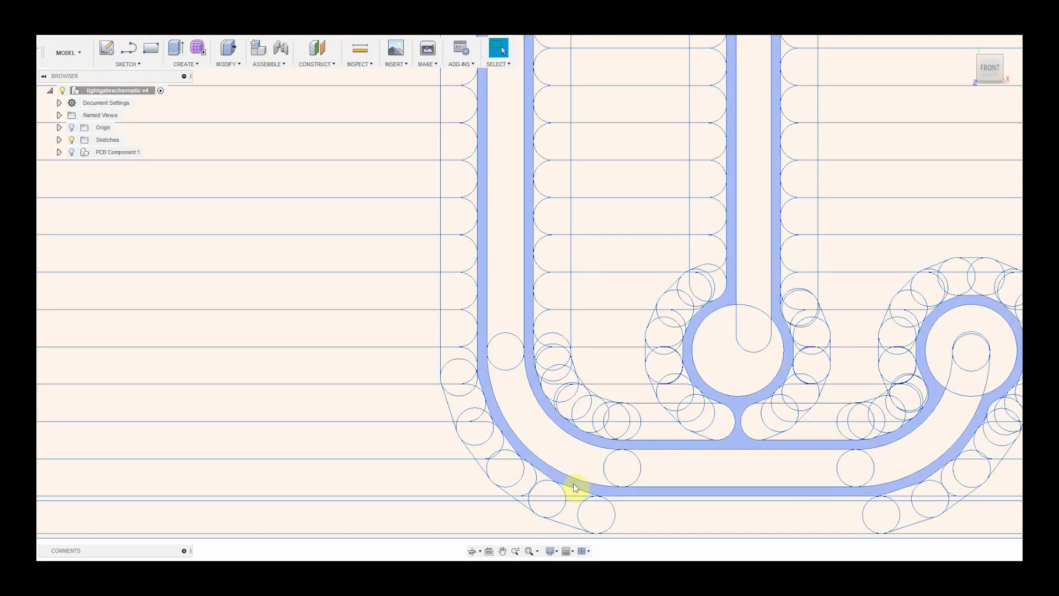
scroll(573, 487, down, 10)
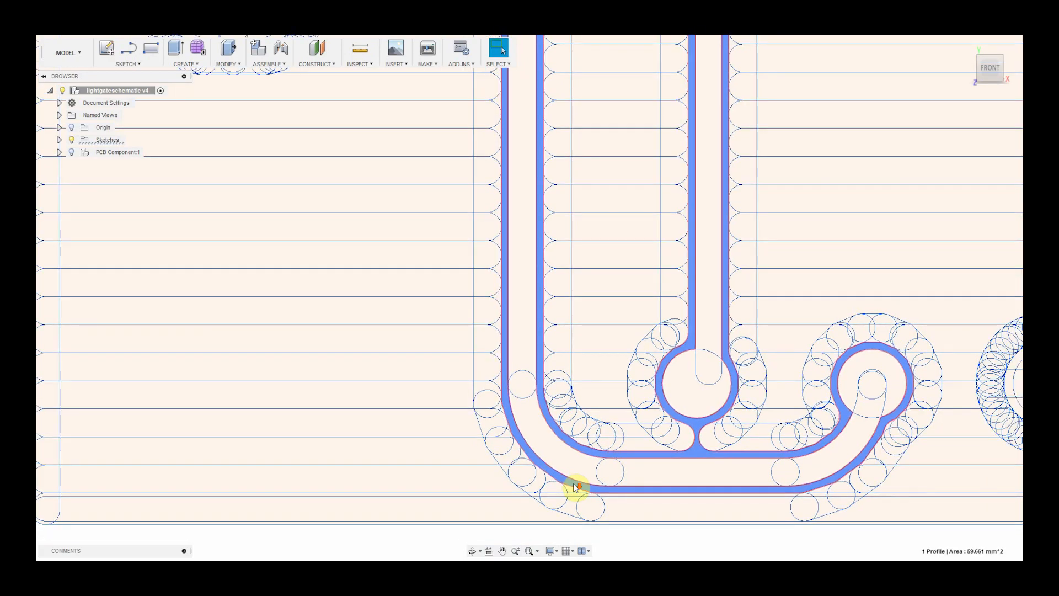
scroll(573, 487, down, 3)
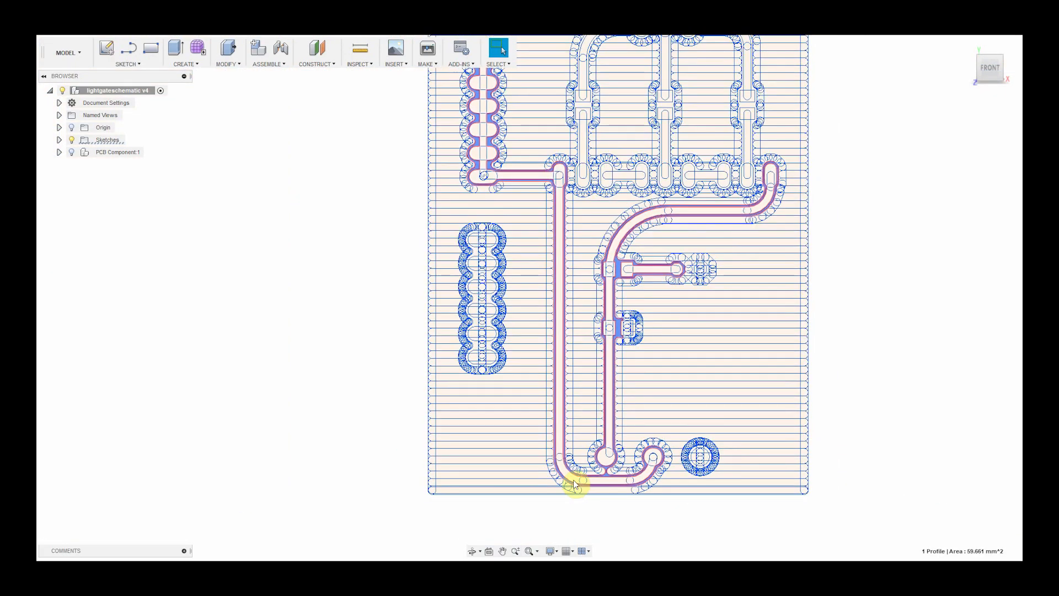
middle_drag(875, 265, 865, 320)
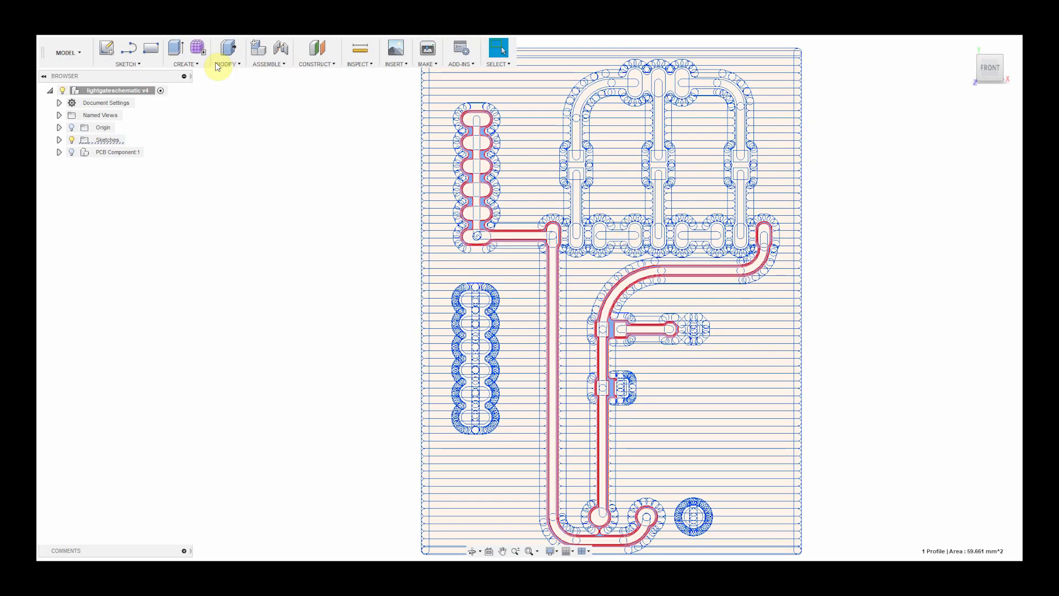
click(178, 53)
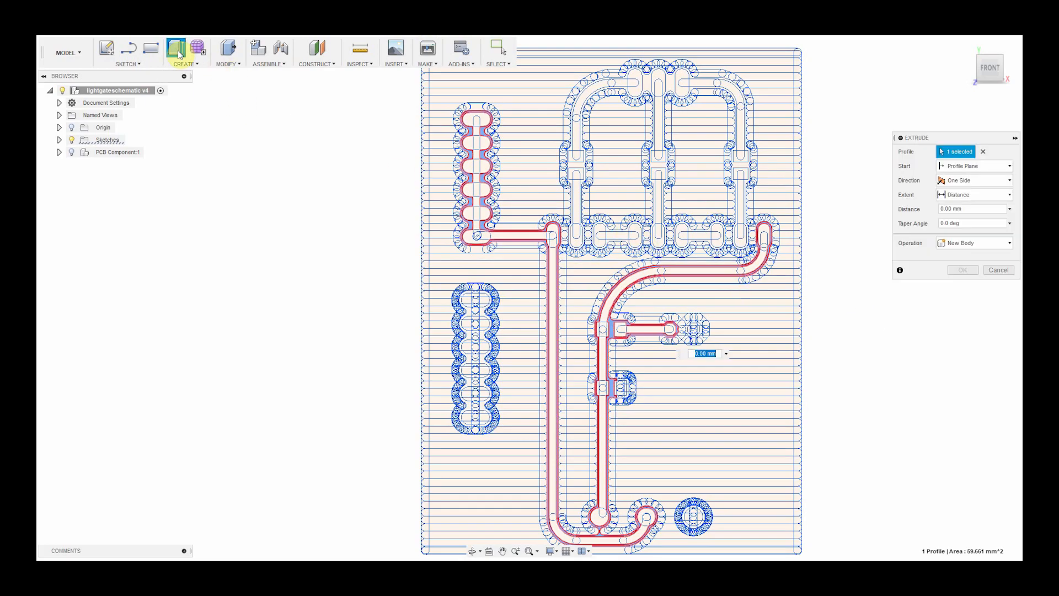
click(975, 209)
text(-.01 in)
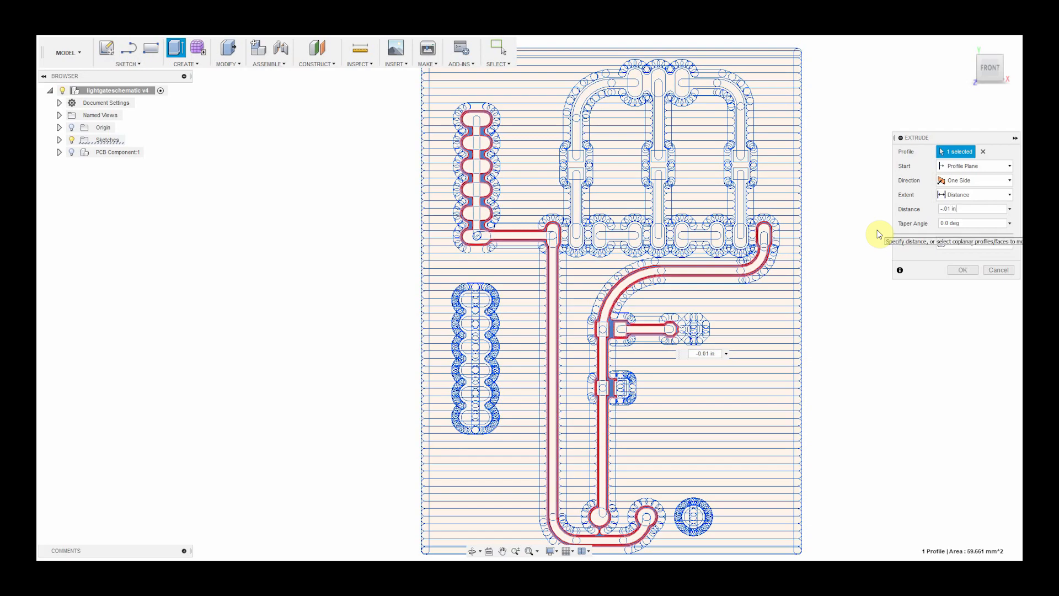
key(Return)
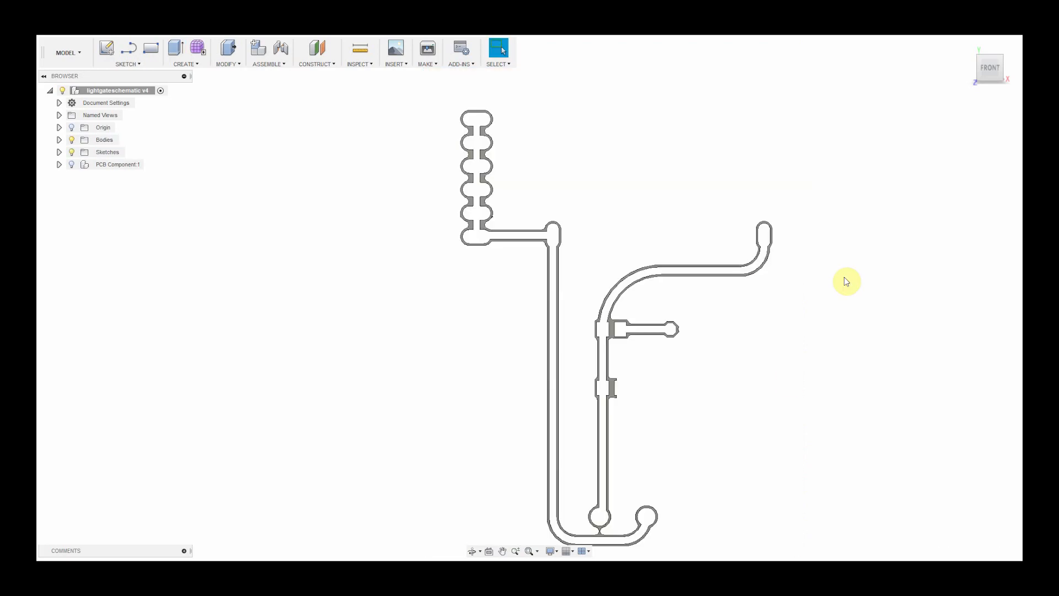
Inspect the extruded gap body at an angle, return to the front view, and show the lightgateschematic6 sketch again.
drag(1011, 86, 995, 69)
drag(38, 33, 995, 76)
click(993, 72)
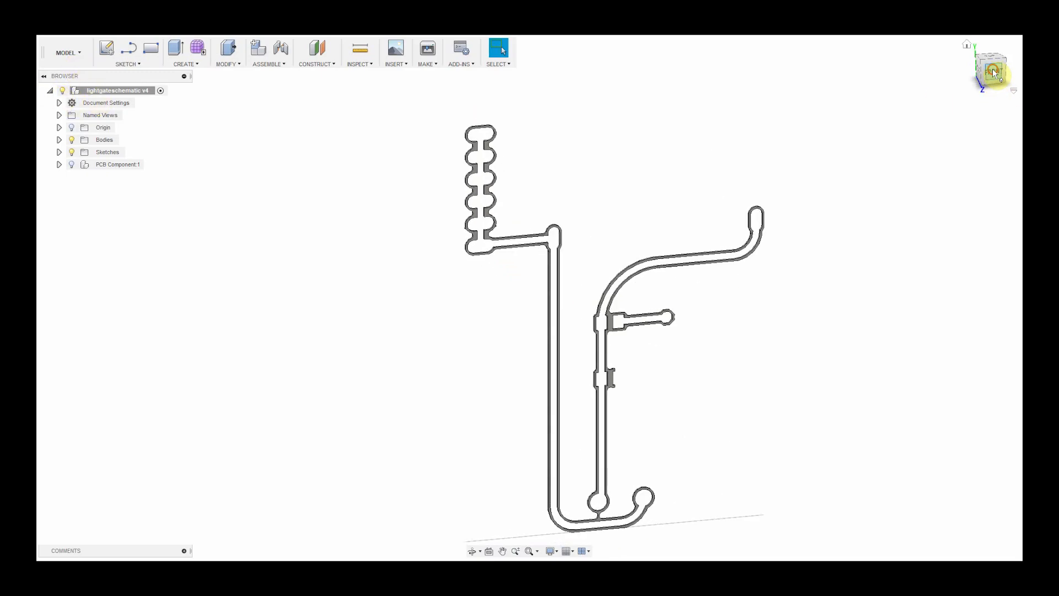
click(59, 152)
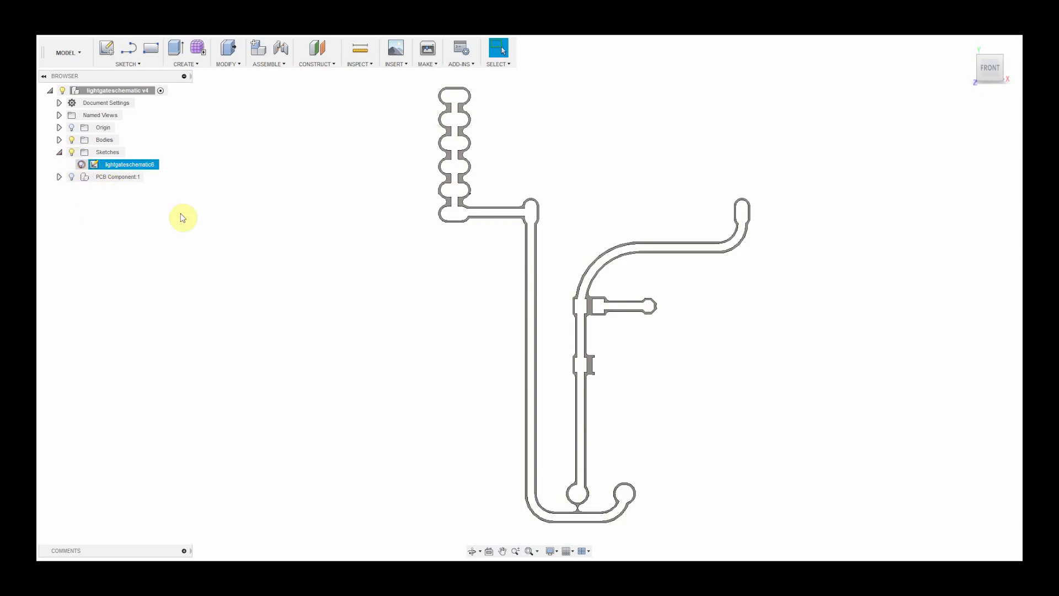
key(v)
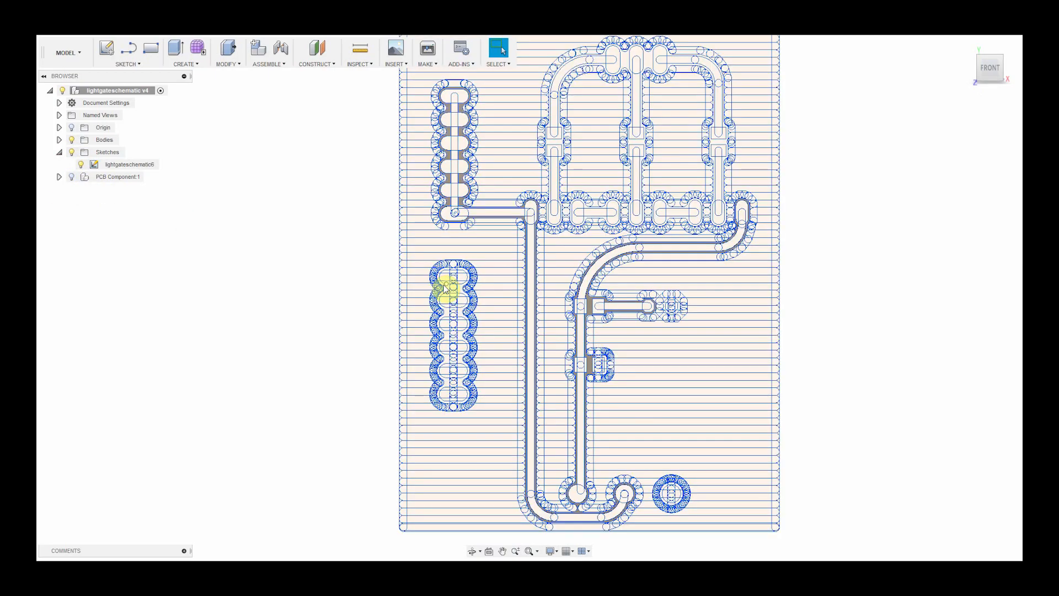
Extrude all the small isolation-gap profiles between and around the six SV2 header pads as new bodies.
scroll(390, 415, up, 8)
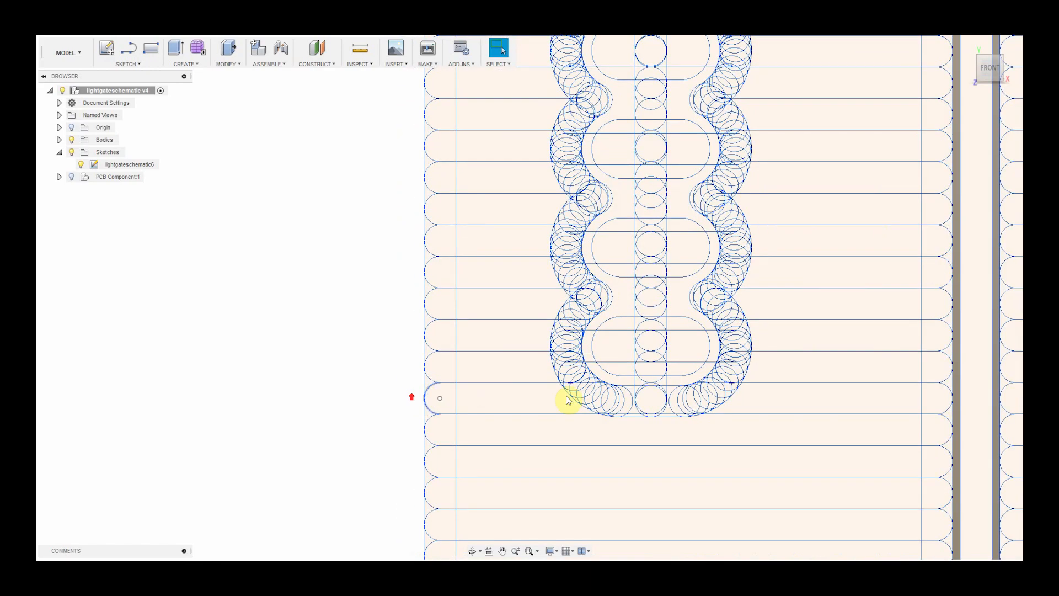
scroll(687, 385, up, 4)
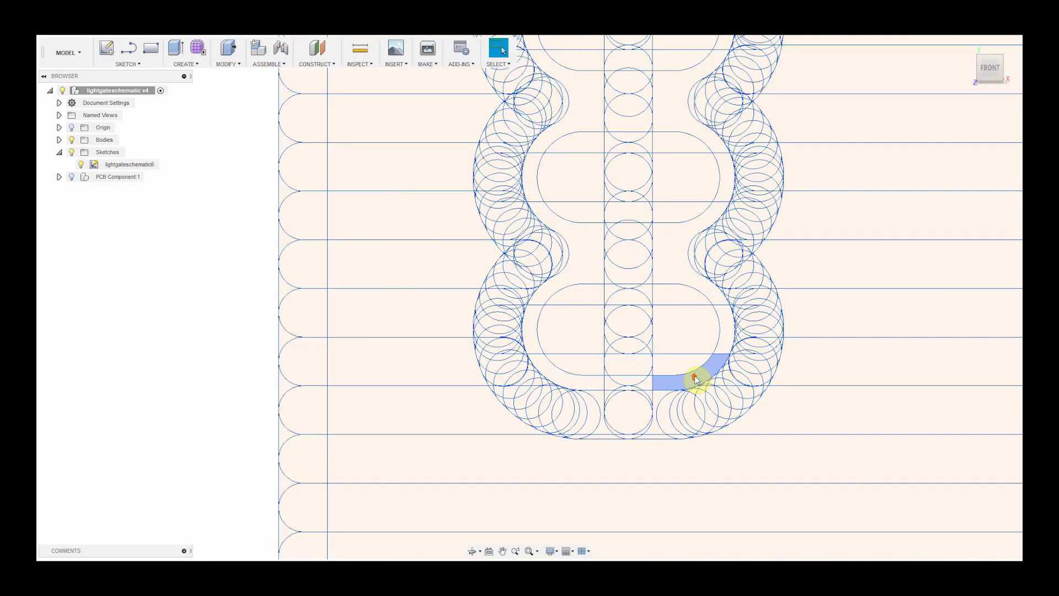
click(696, 381)
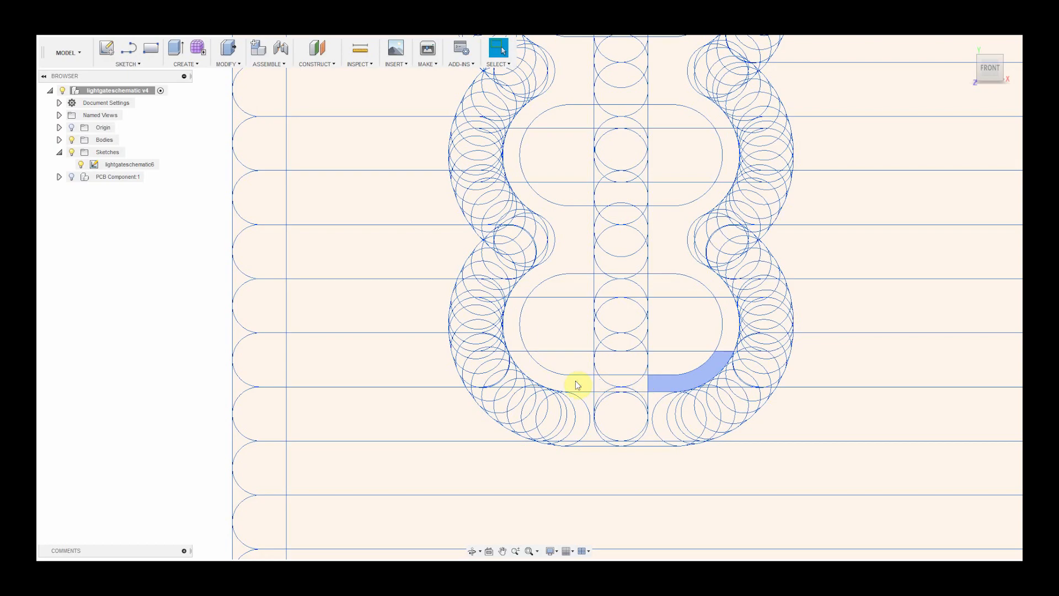
ctrl+click(560, 386)
ctrl+click(577, 251)
ctrl+click(666, 243)
ctrl+click(673, 78)
ctrl+click(573, 74)
scroll(643, 184, down, 4)
middle_drag(643, 182, 611, 443)
ctrl+click(539, 326)
ctrl+click(539, 190)
ctrl+click(608, 193)
ctrl+click(611, 59)
ctrl+click(545, 59)
middle_drag(601, 105, 618, 353)
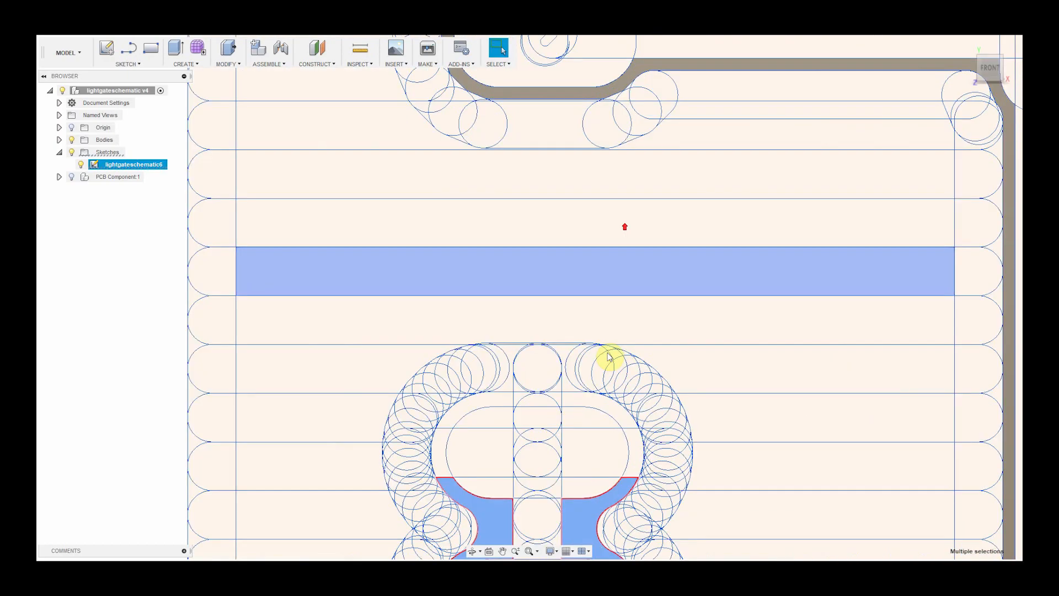
ctrl+click(590, 400)
ctrl+click(493, 401)
click(176, 49)
key(Return)
Extrude the corner gap profiles around the unconnected X1 terminal pad, the outer R4 pad and the outer LED1 pad as new bodies.
scroll(620, 301, down, 7)
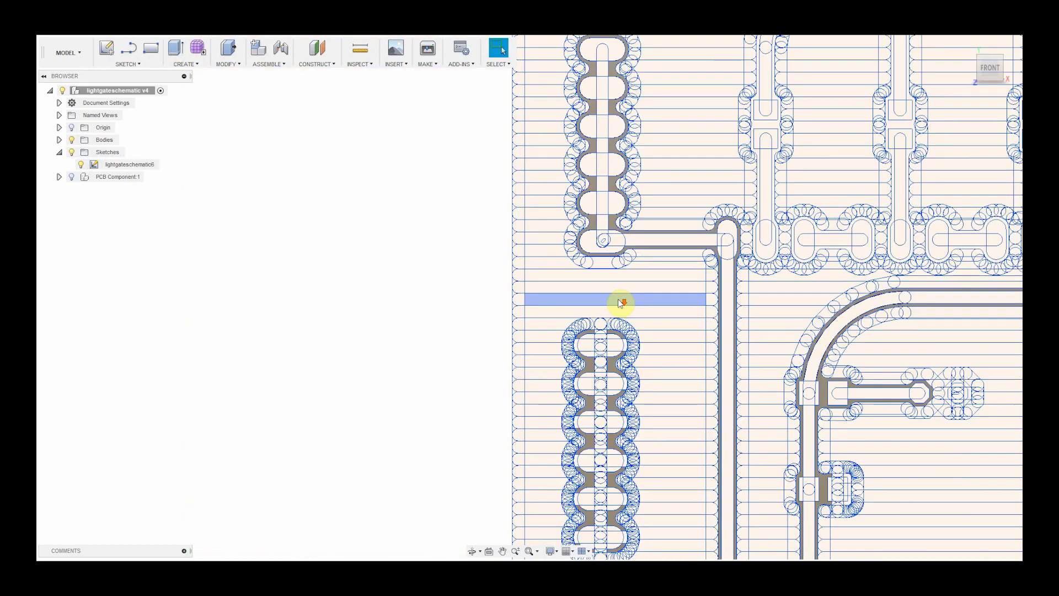
middle_drag(648, 320, 433, 201)
scroll(670, 484, up, 7)
click(569, 379)
ctrl+click(576, 282)
ctrl+click(457, 277)
ctrl+click(449, 376)
scroll(423, 410, down, 6)
middle_drag(337, 176, 419, 271)
scroll(421, 272, up, 6)
ctrl+click(421, 273)
ctrl+click(423, 190)
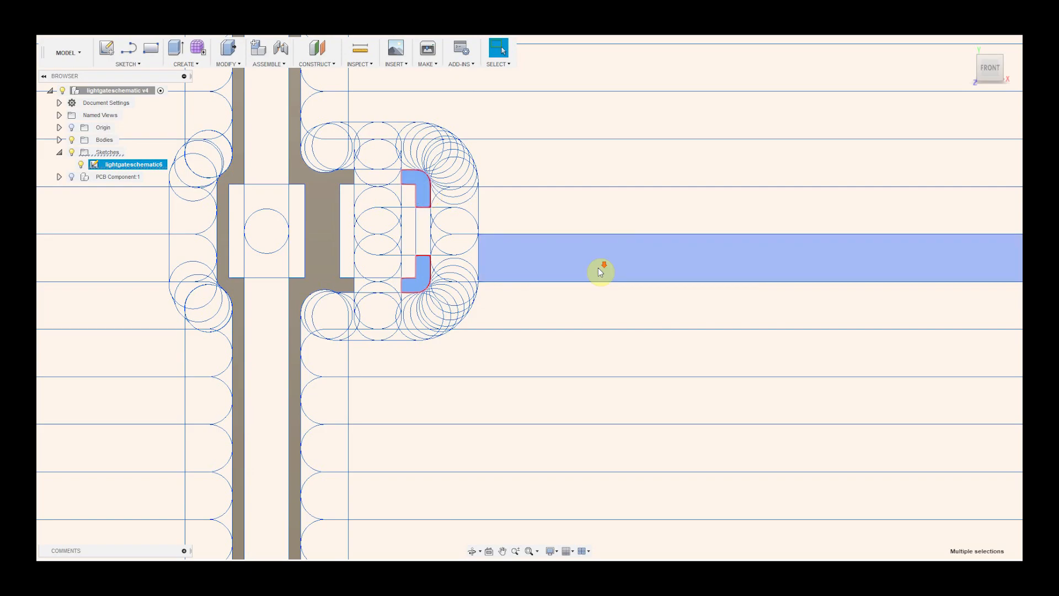
scroll(601, 272, down, 6)
scroll(634, 218, up, 6)
ctrl+click(623, 292)
ctrl+click(621, 223)
ctrl+click(554, 225)
ctrl+click(555, 289)
scroll(602, 375, down, 6)
click(176, 47)
key(Return)
Extrude the isolation-gap profile around the three linked SV3 resistor traces by -0.01 in as a new body.
scroll(711, 292, up, 5)
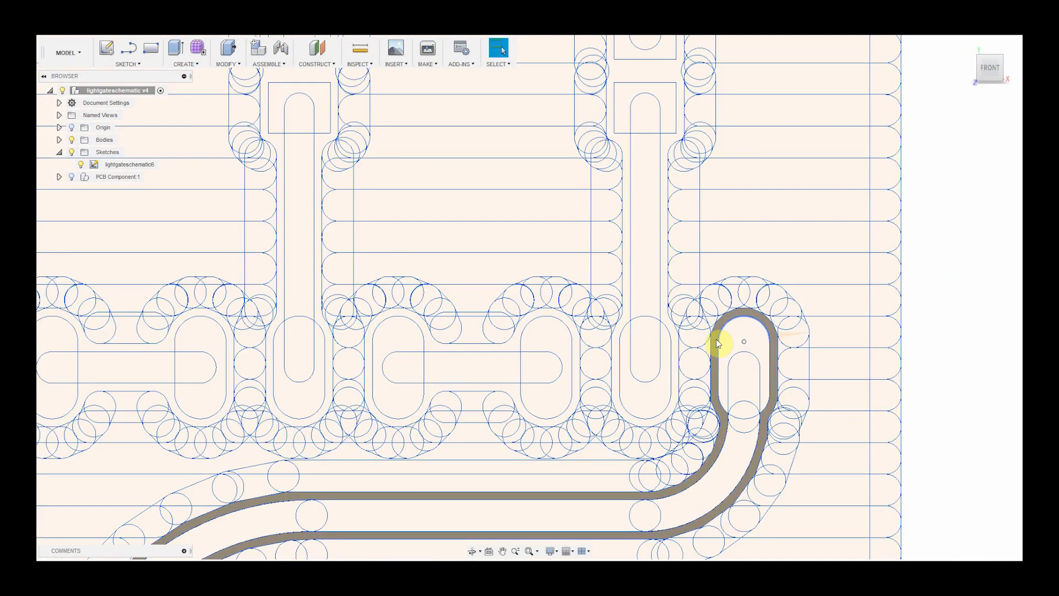
click(671, 330)
scroll(671, 331, down, 5)
scroll(633, 135, up, 6)
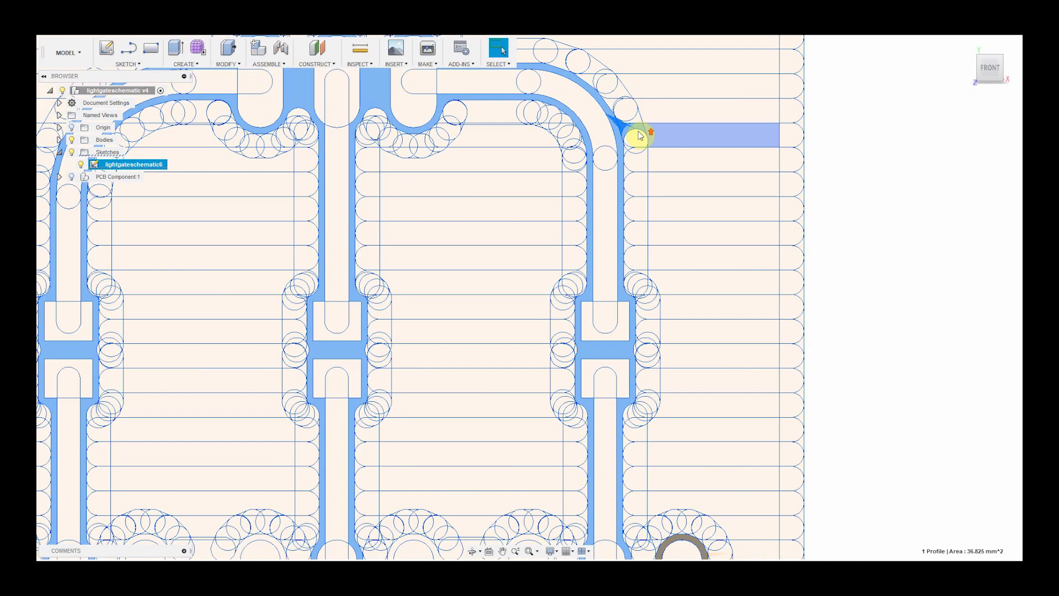
scroll(664, 227, down, 2)
scroll(761, 212, down, 4)
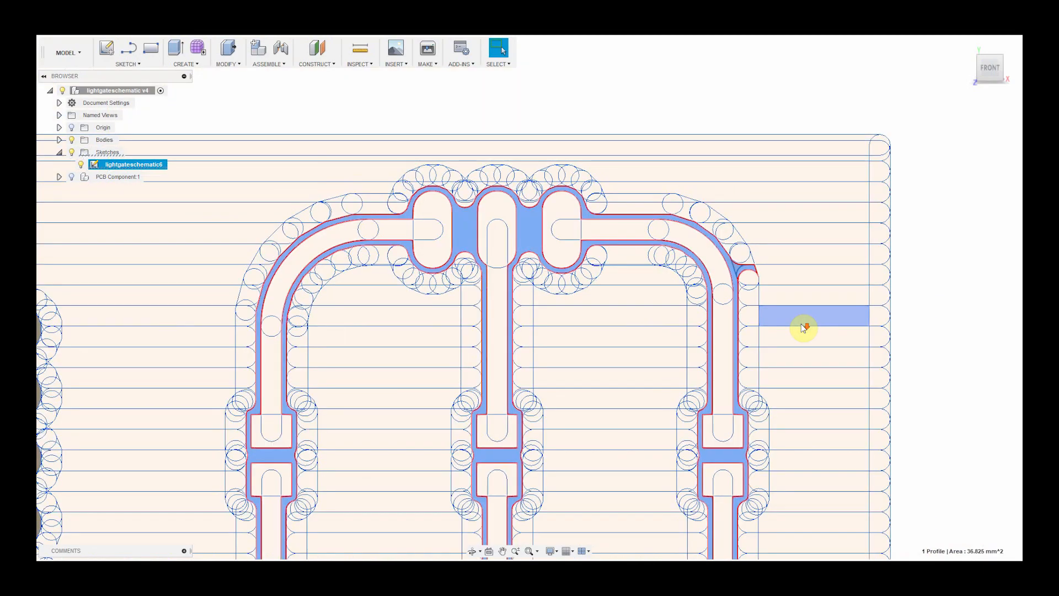
scroll(768, 275, up, 1)
scroll(893, 313, down, 4)
middle_drag(922, 313, 870, 157)
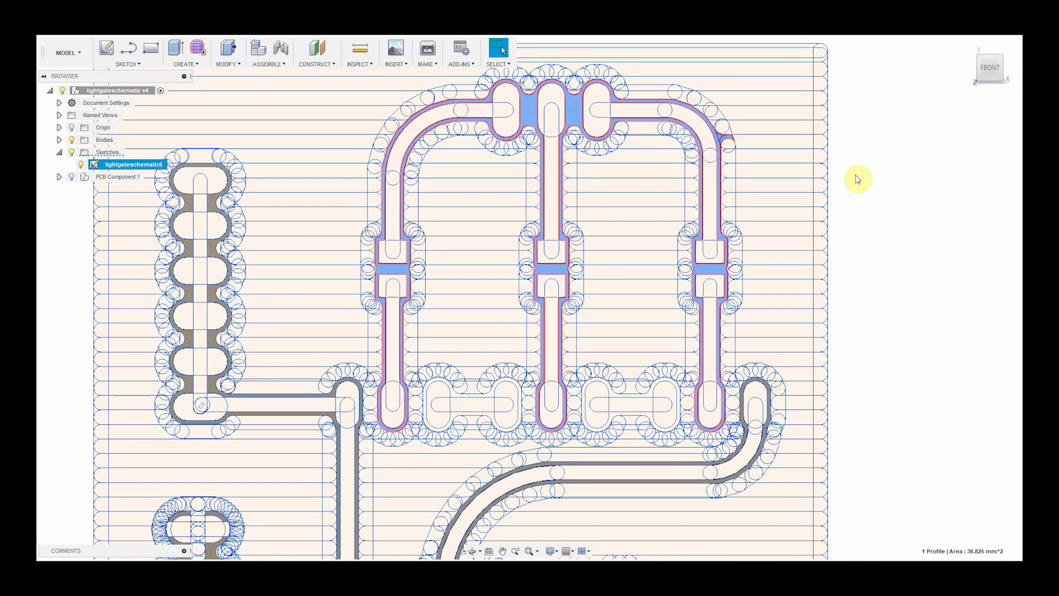
click(176, 48)
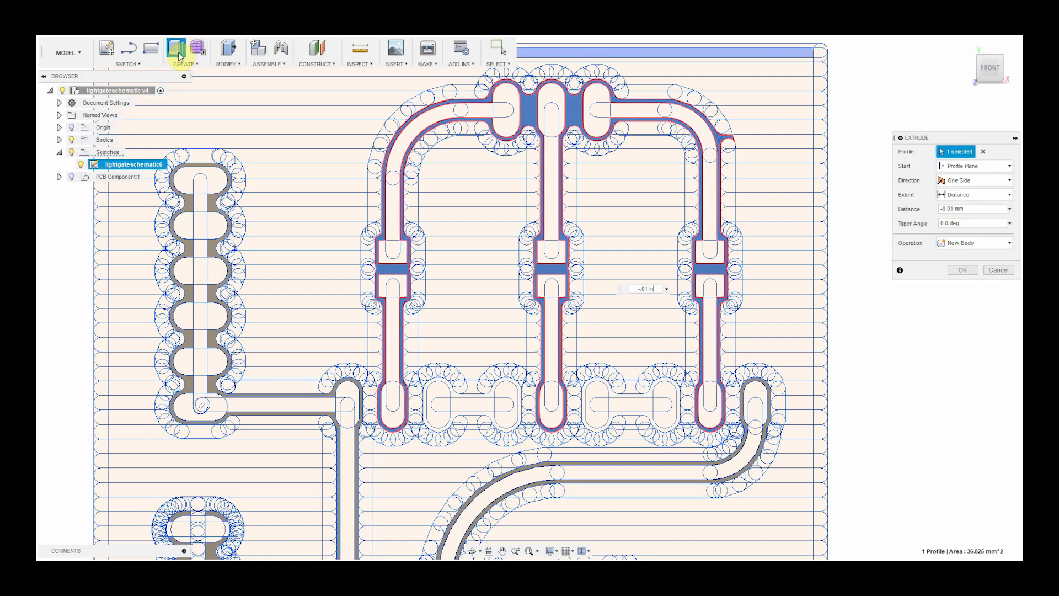
key(Return)
Extrude the two dumbbell-shaped gap profiles between the transistor traces by -0.01 in as new bodies.
scroll(862, 339, down, 3)
scroll(661, 385, up, 4)
click(597, 382)
ctrl+click(830, 383)
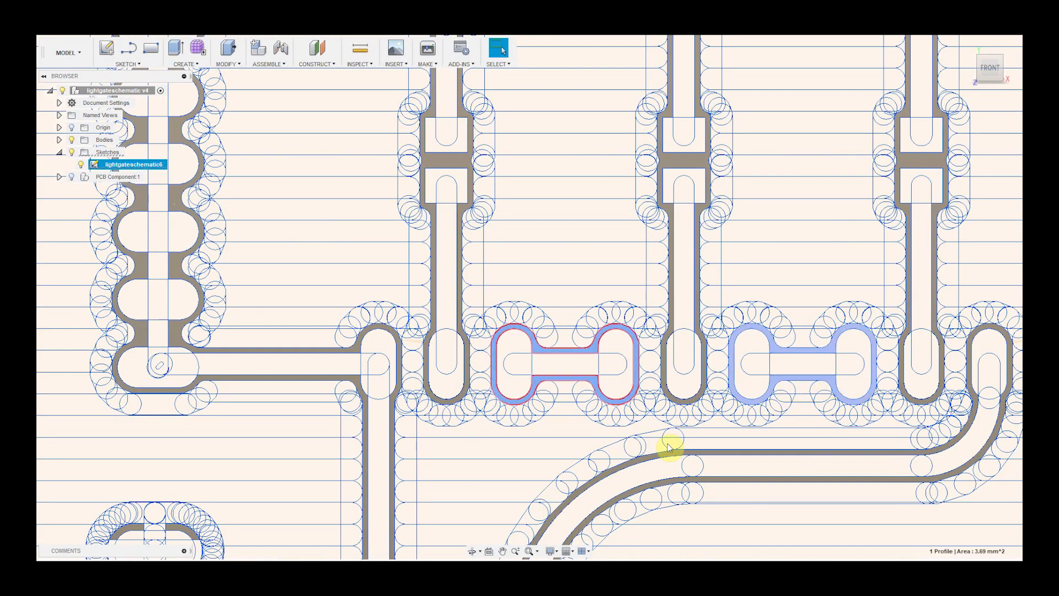
scroll(571, 456, down, 5)
click(176, 47)
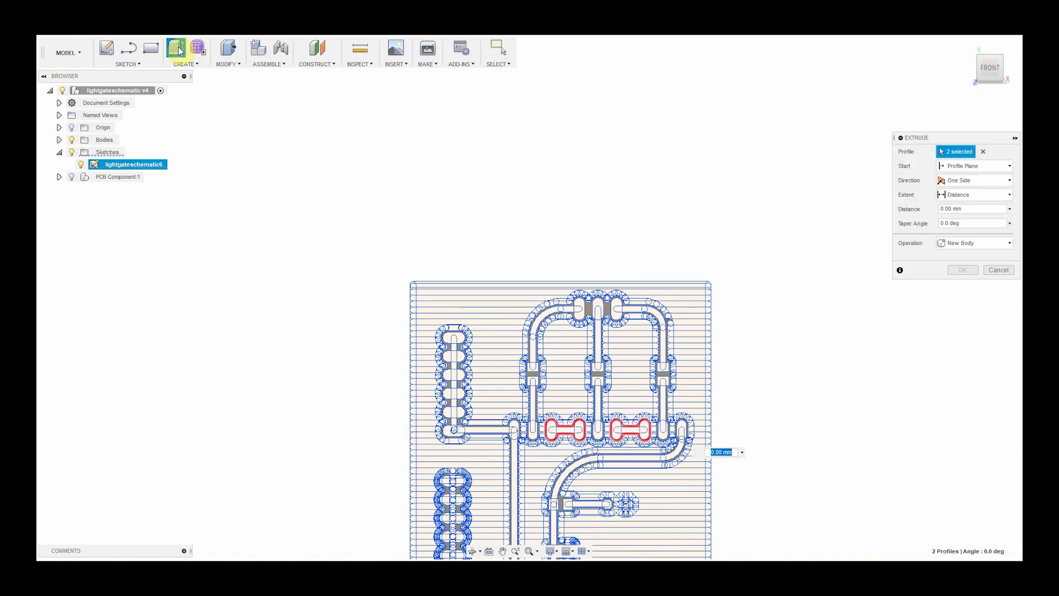
key(Return)
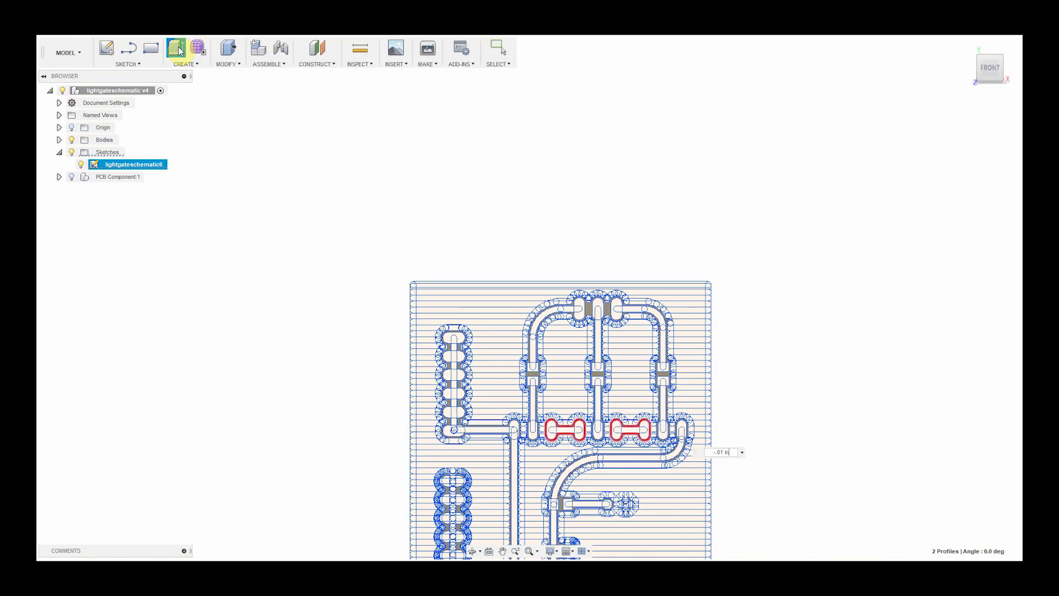
Hide the sketches so that only the extruded gap bodies are displayed.
scroll(742, 455, down, 3)
middle_drag(742, 455, 787, 321)
scroll(716, 304, up, 4)
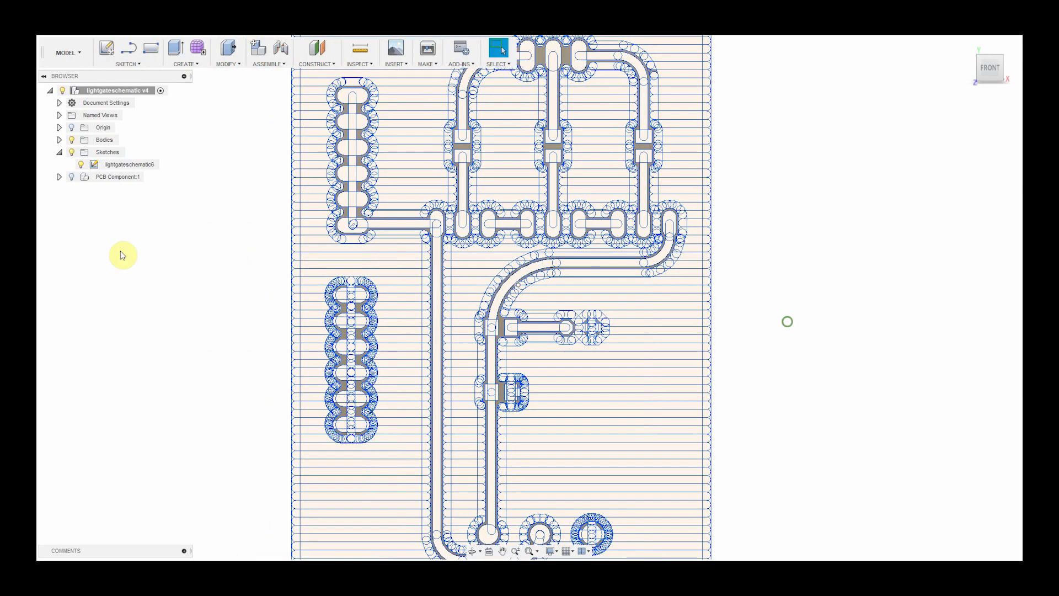
click(80, 165)
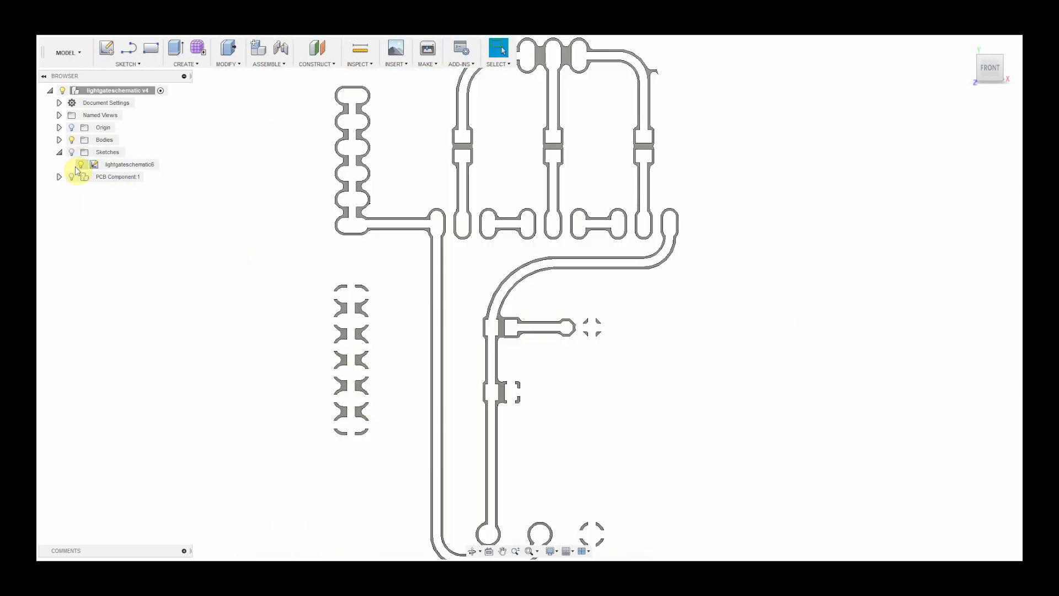
Place a cylinder about 7.19 mm in diameter on the front plane, covering the stray spur beside the SV3 trace's outer bend.
scroll(298, 336, down, 1)
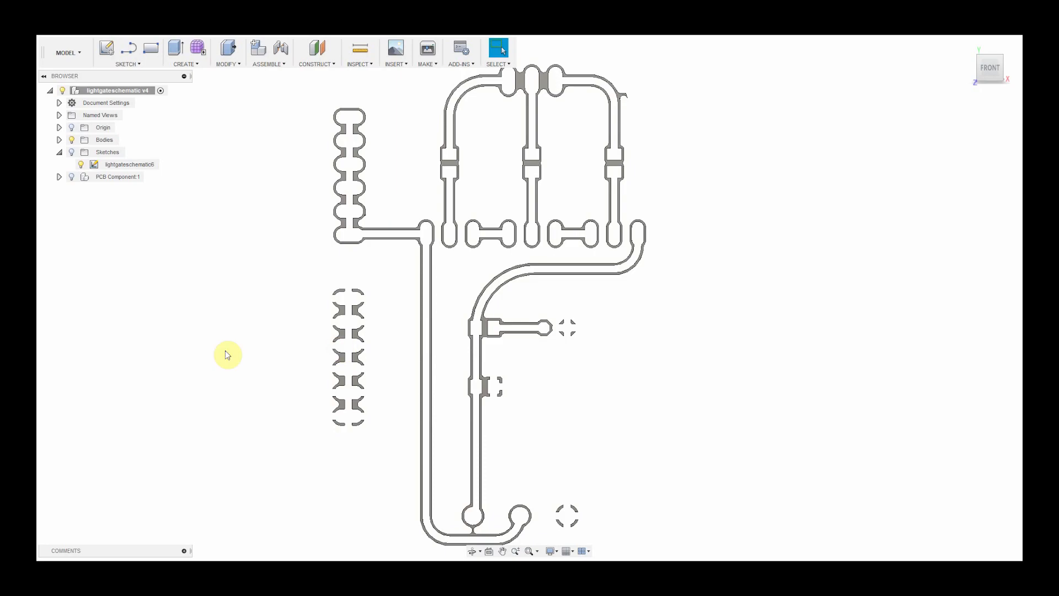
scroll(209, 357, down, 1)
scroll(624, 194, up, 5)
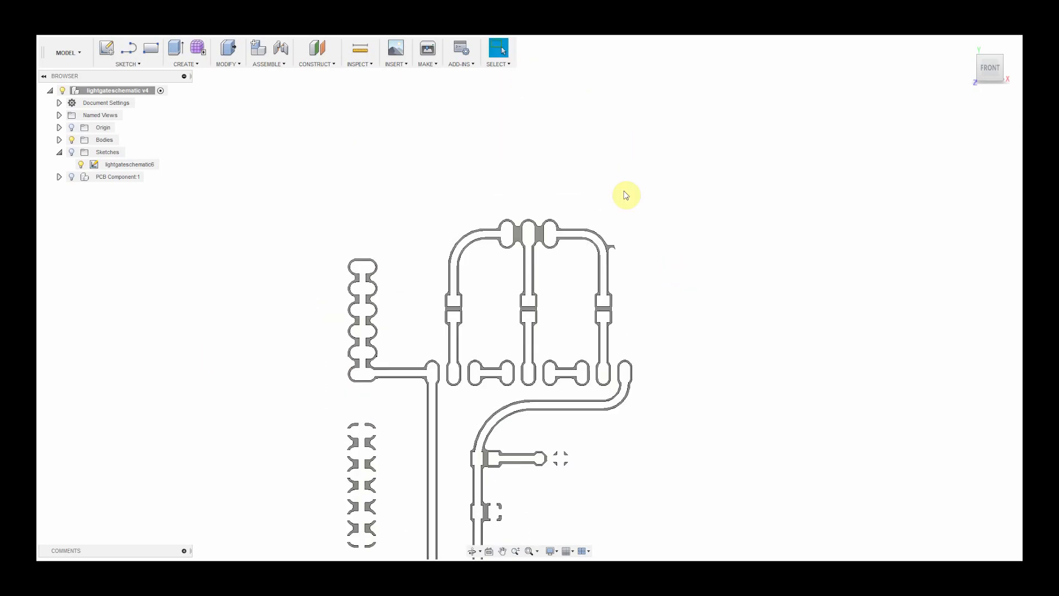
scroll(638, 317, up, 2)
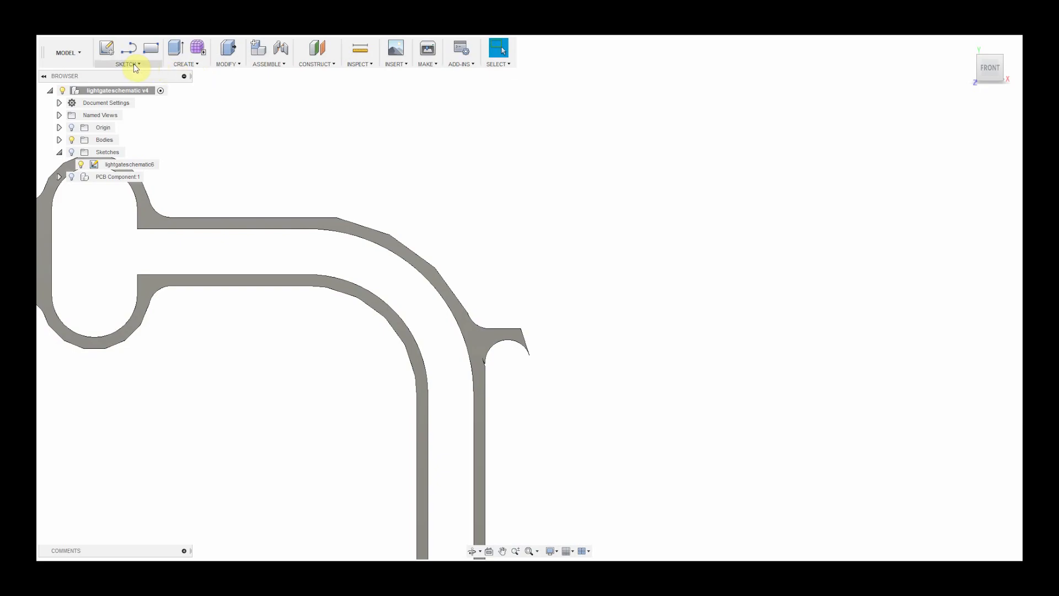
click(177, 64)
click(202, 201)
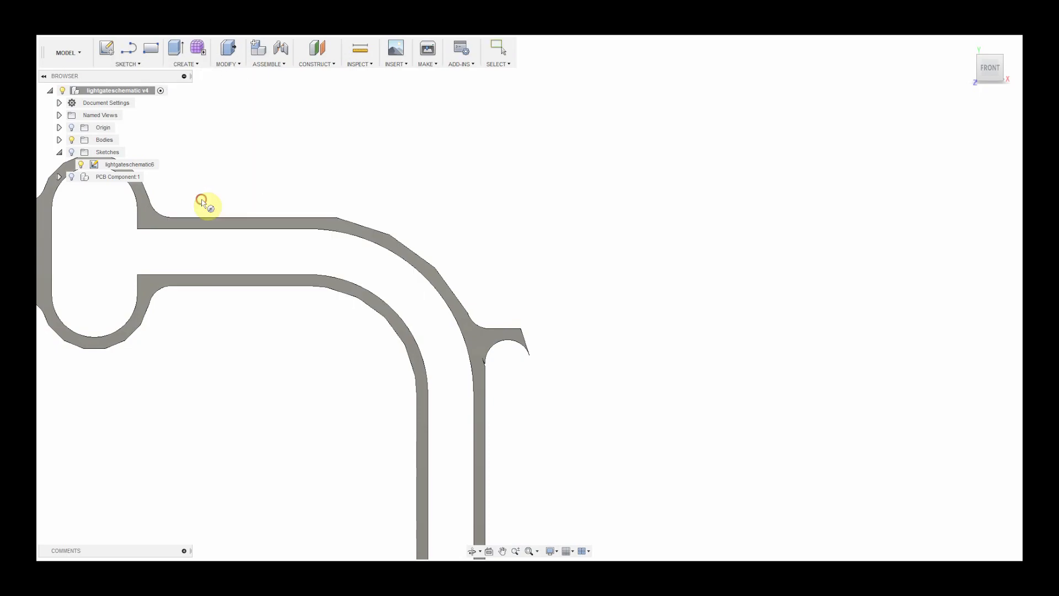
click(638, 296)
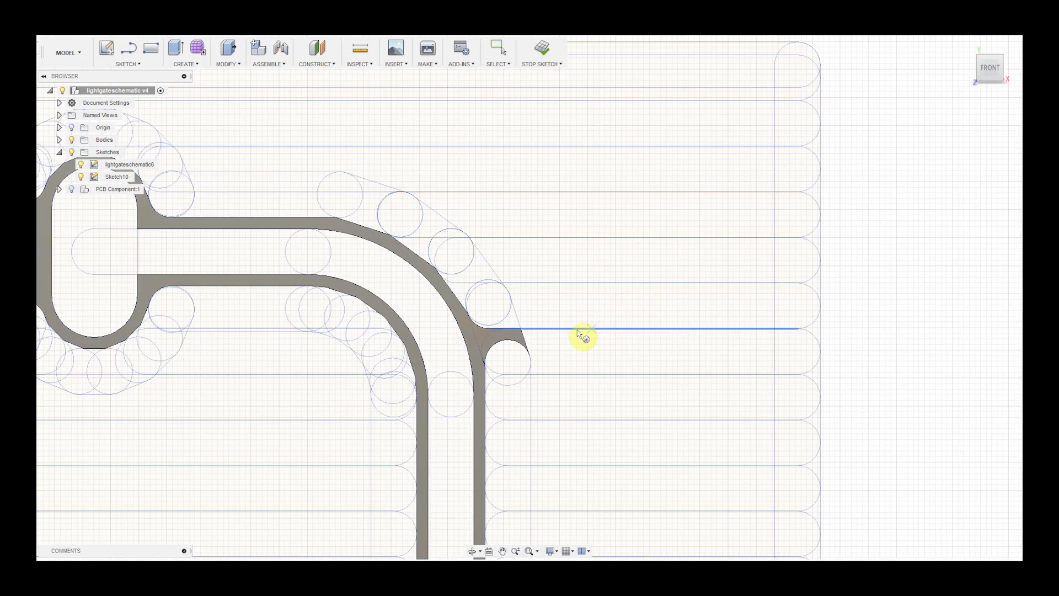
click(677, 310)
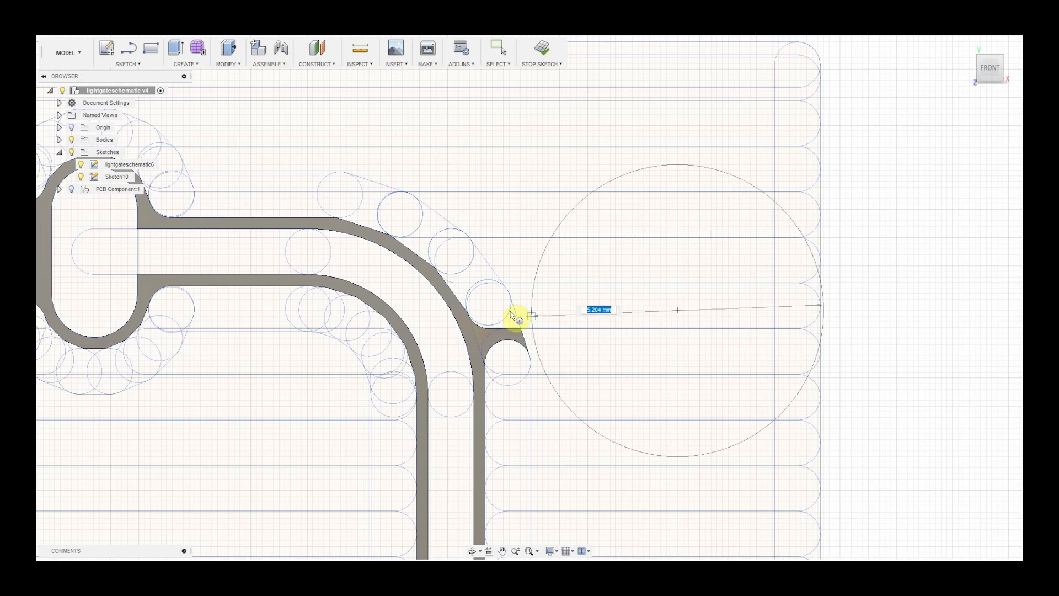
click(478, 289)
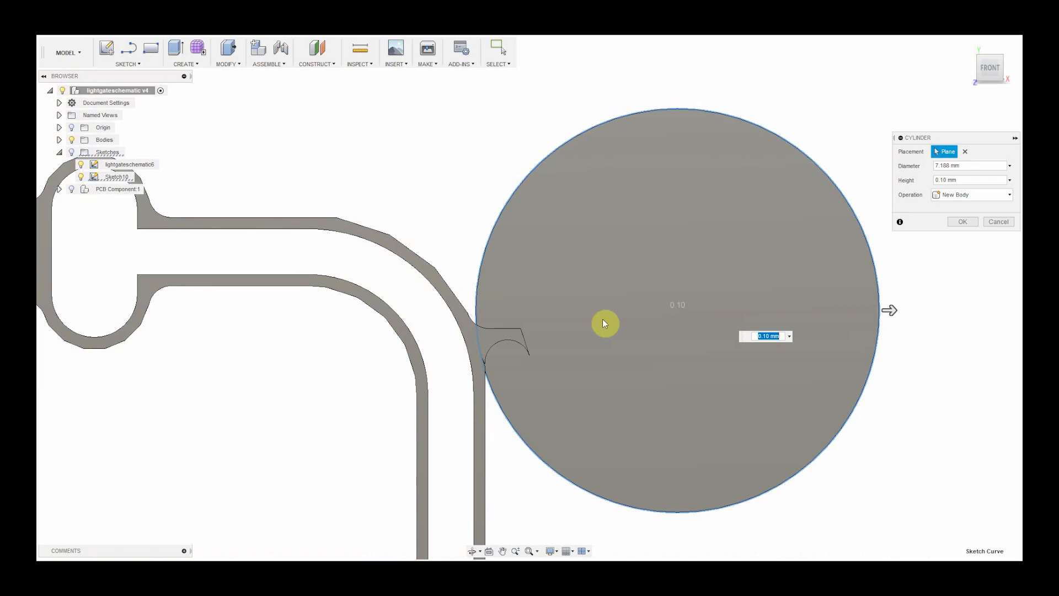
Extend the cylinder to a height of about 8.5 mm through the gap body and apply it as a cut.
scroll(760, 349, down, 4)
drag(992, 75, 879, 78)
drag(630, 347, 435, 364)
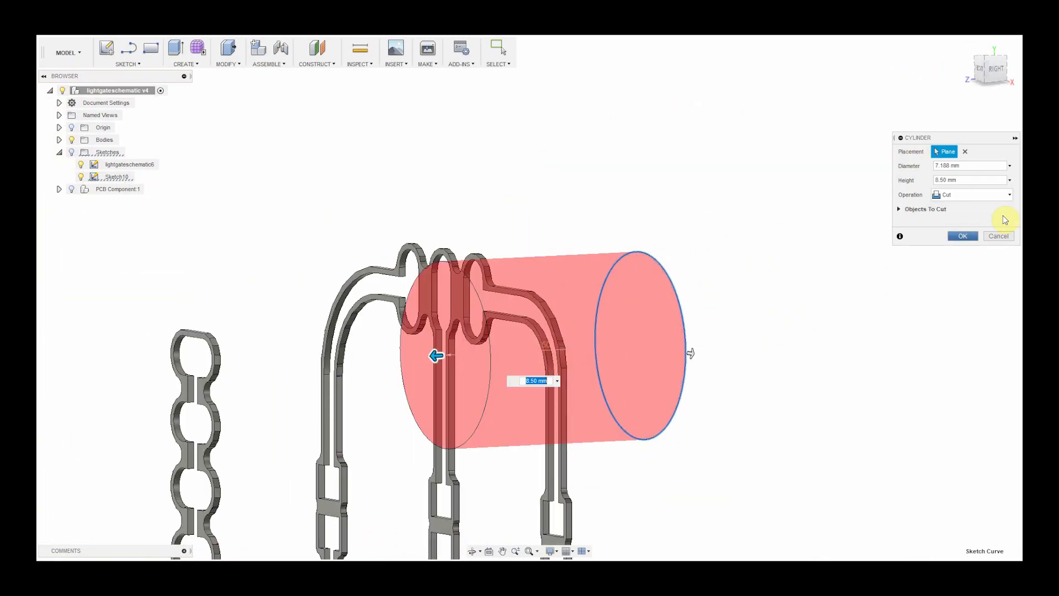
click(970, 231)
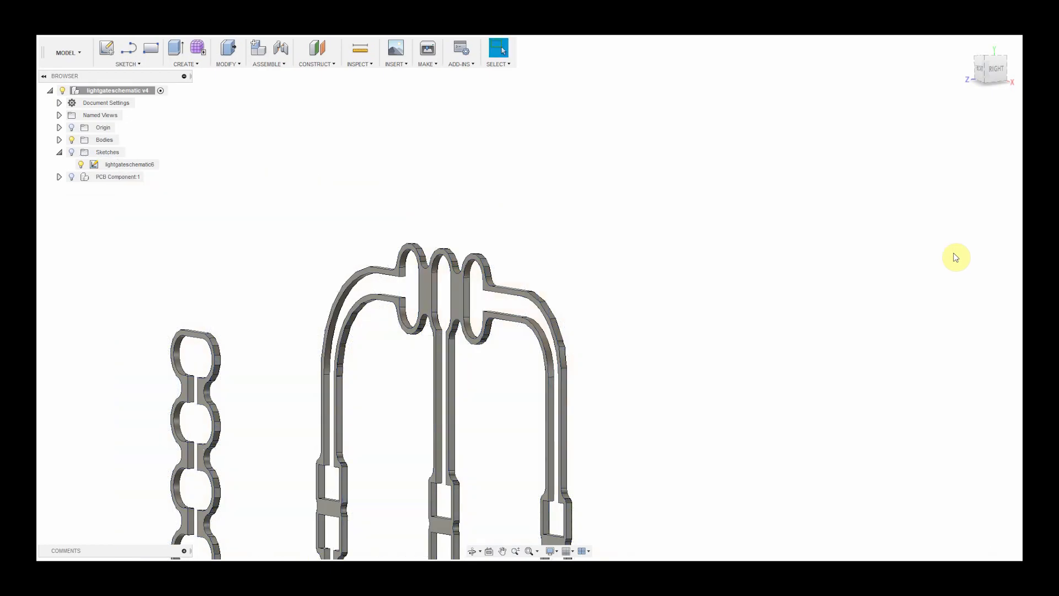
Return to the front view, collapse the sketch list, expand the body list, and show the PCB component again.
click(981, 70)
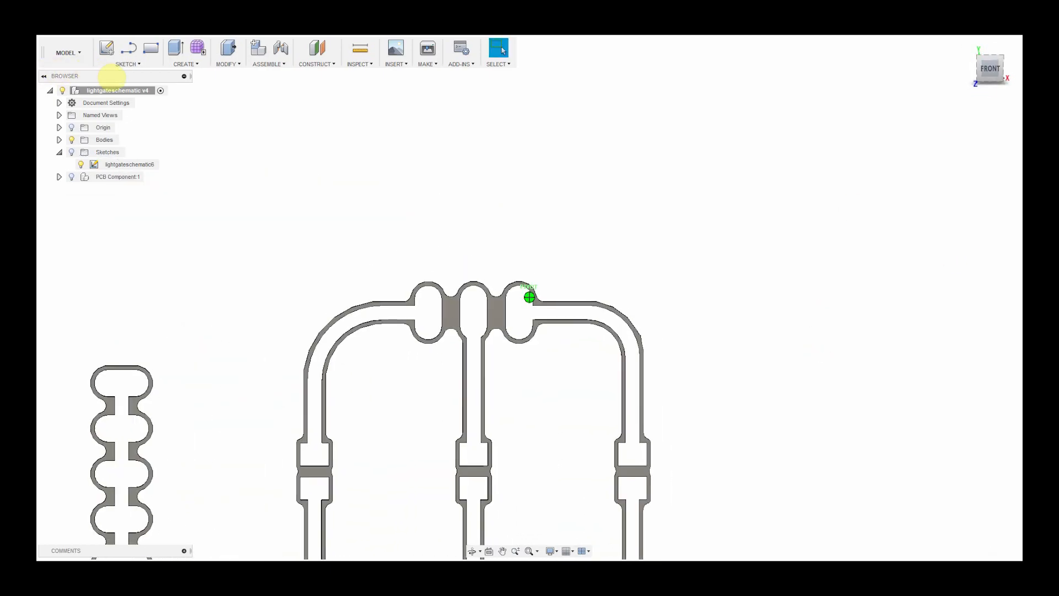
scroll(872, 248, down, 3)
middle_drag(867, 286, 820, 83)
mouse_move(786, 425)
middle_down()
mouse_move(779, 307)
mouse_move(782, 329)
mouse_move(741, 399)
middle_up()
scroll(789, 342, down, 2)
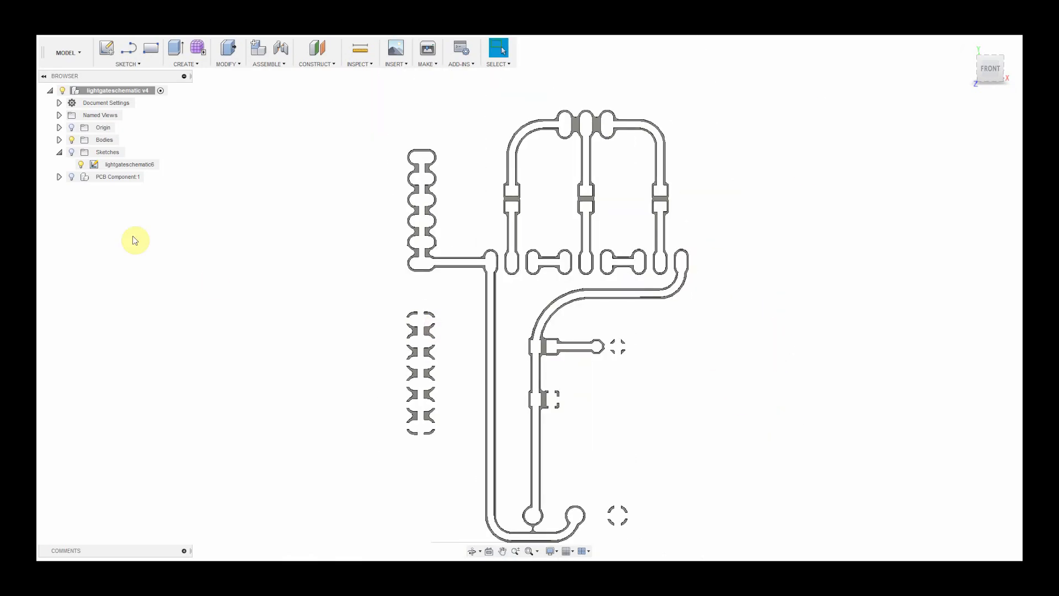
click(60, 153)
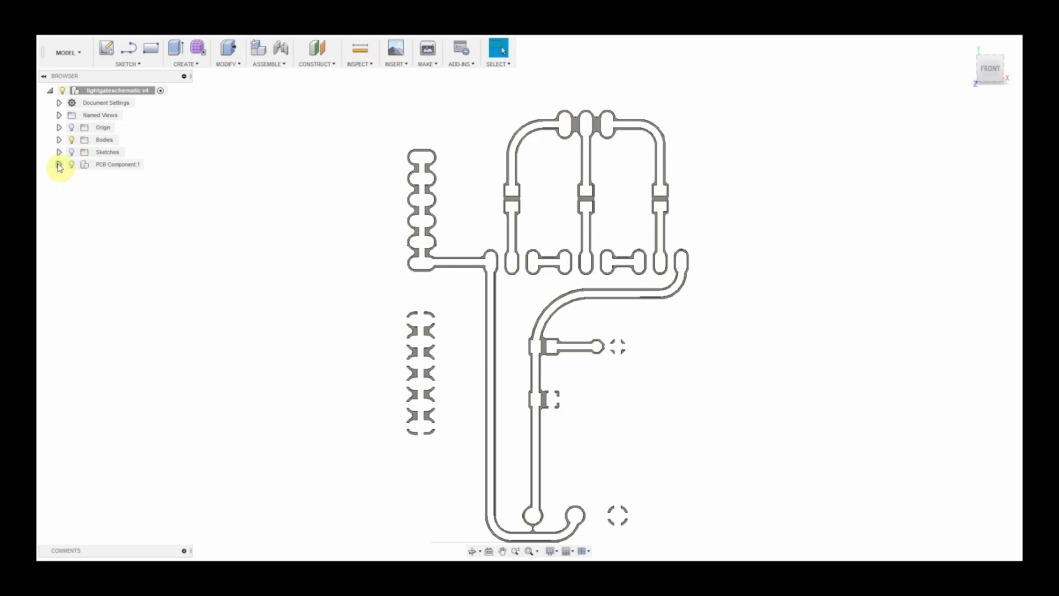
click(59, 164)
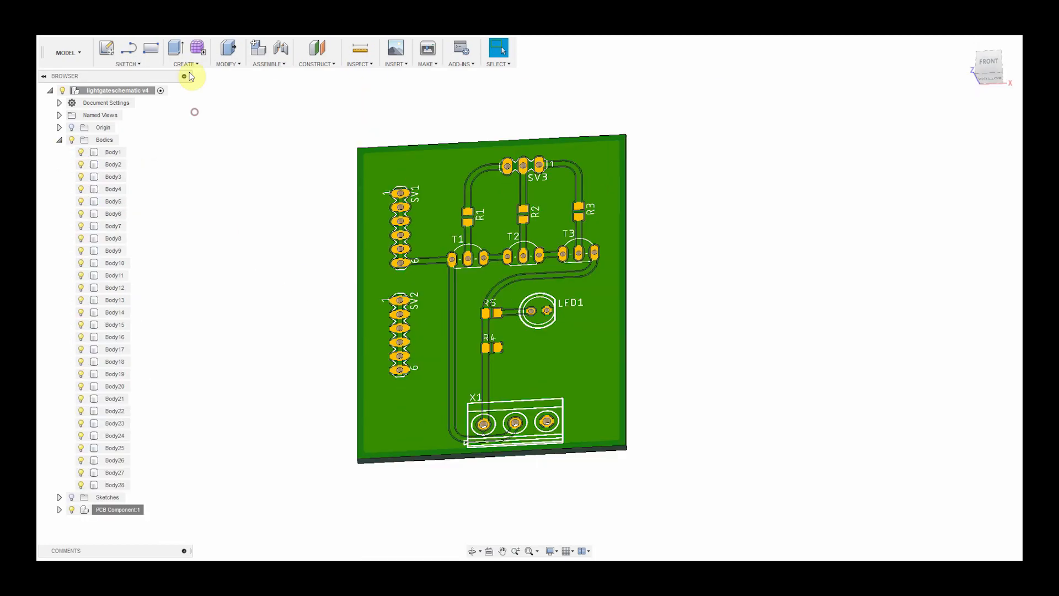
Draw a box base about 43.16 by 56.82 mm on the board's front face, from corner to opposite corner.
click(186, 64)
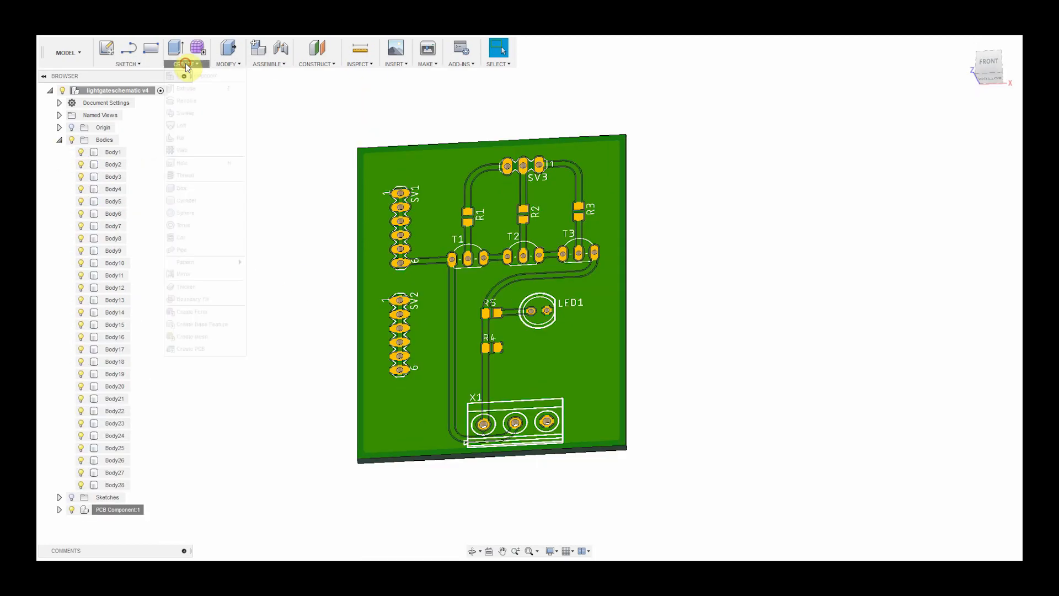
click(188, 187)
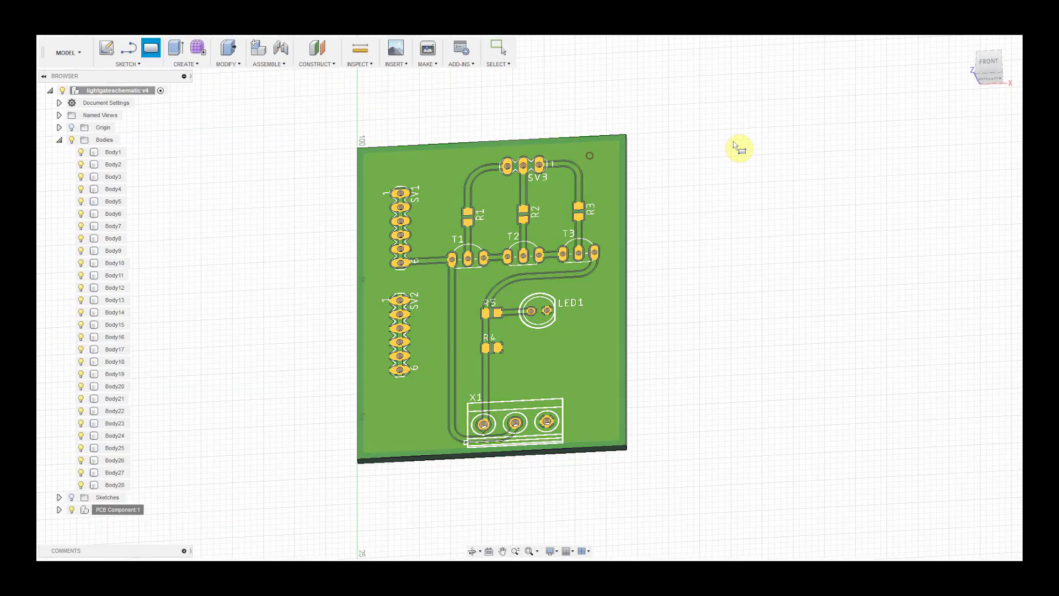
click(985, 63)
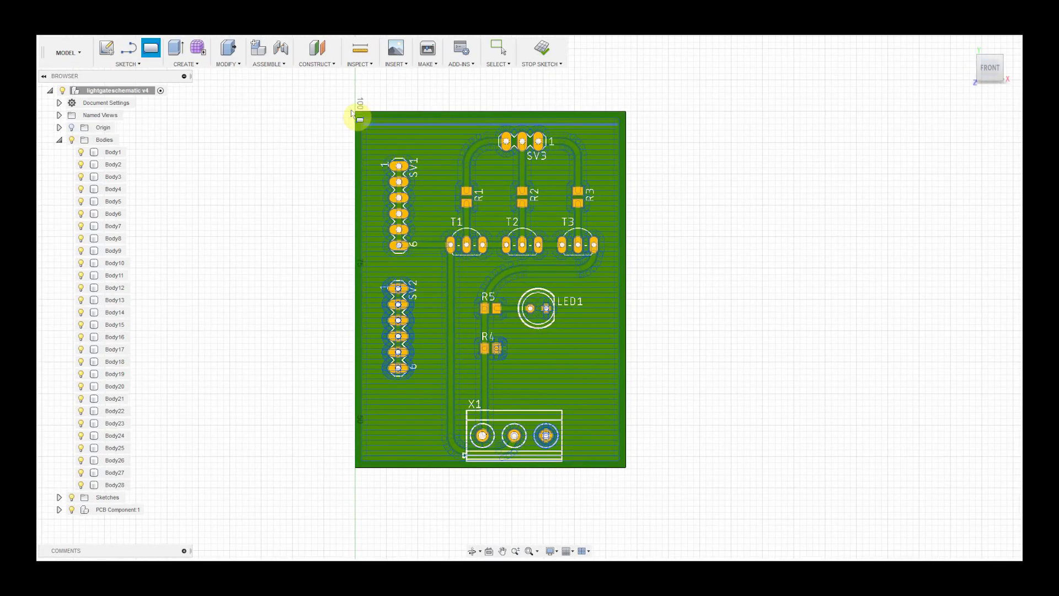
click(355, 112)
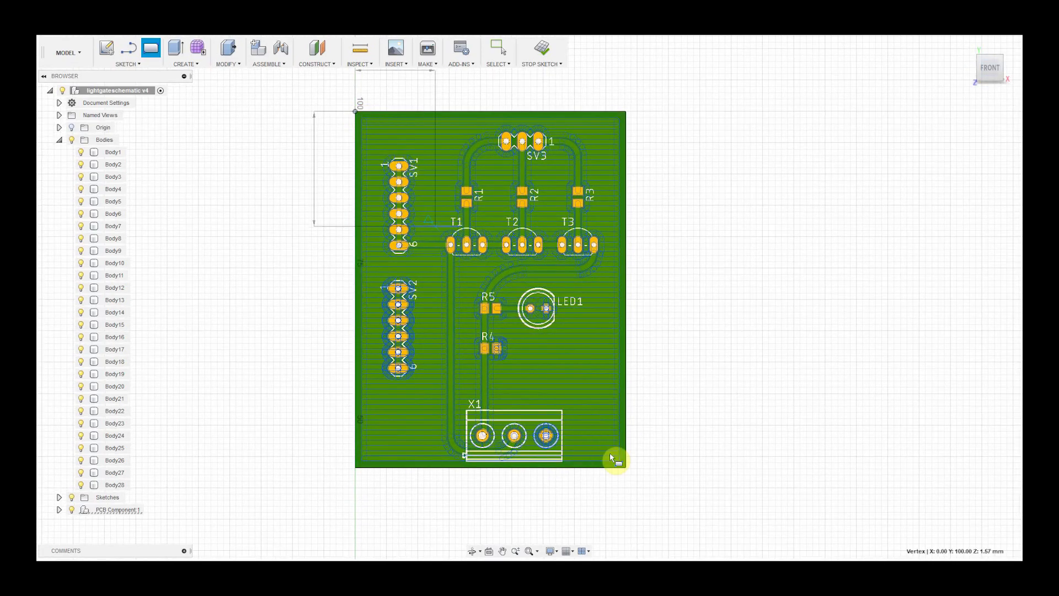
click(628, 470)
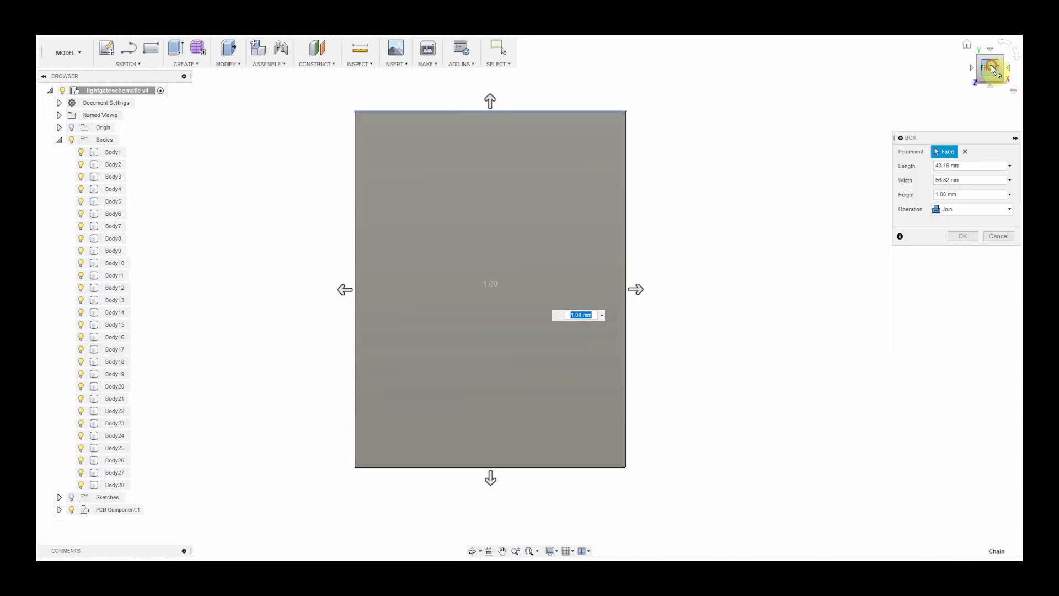
Set the box height to -0.0625 in and create it as a new body.
drag(985, 72, 851, 111)
drag(517, 264, 571, 254)
click(657, 279)
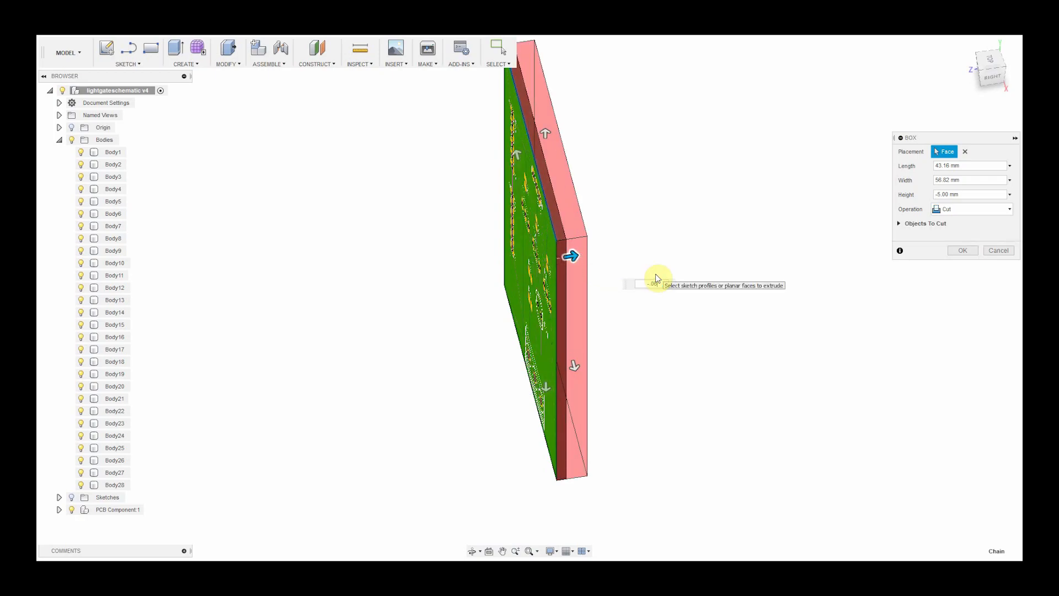
text(-.0625 in)
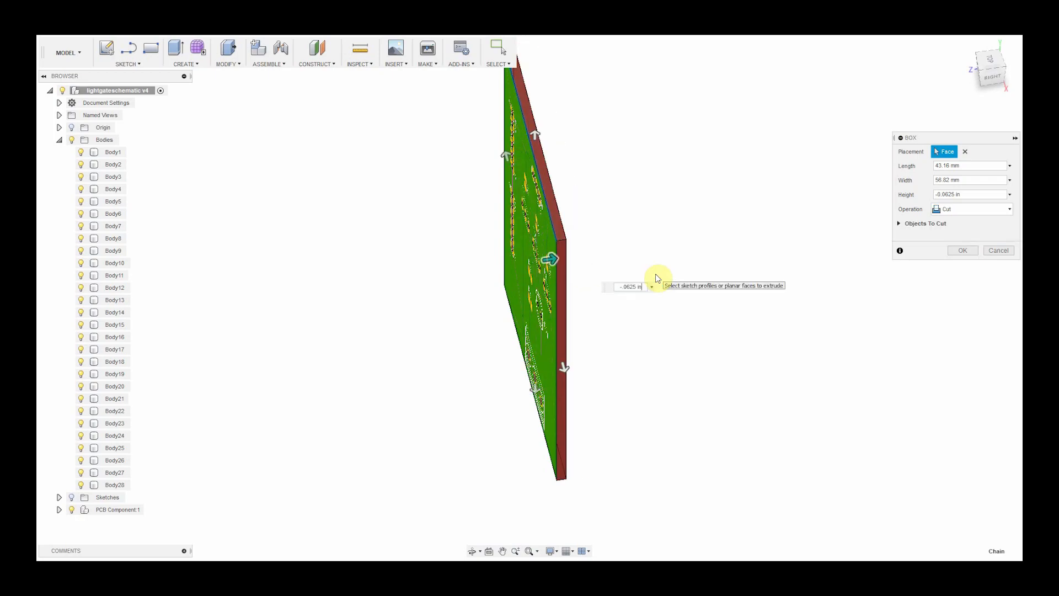
click(966, 209)
click(957, 260)
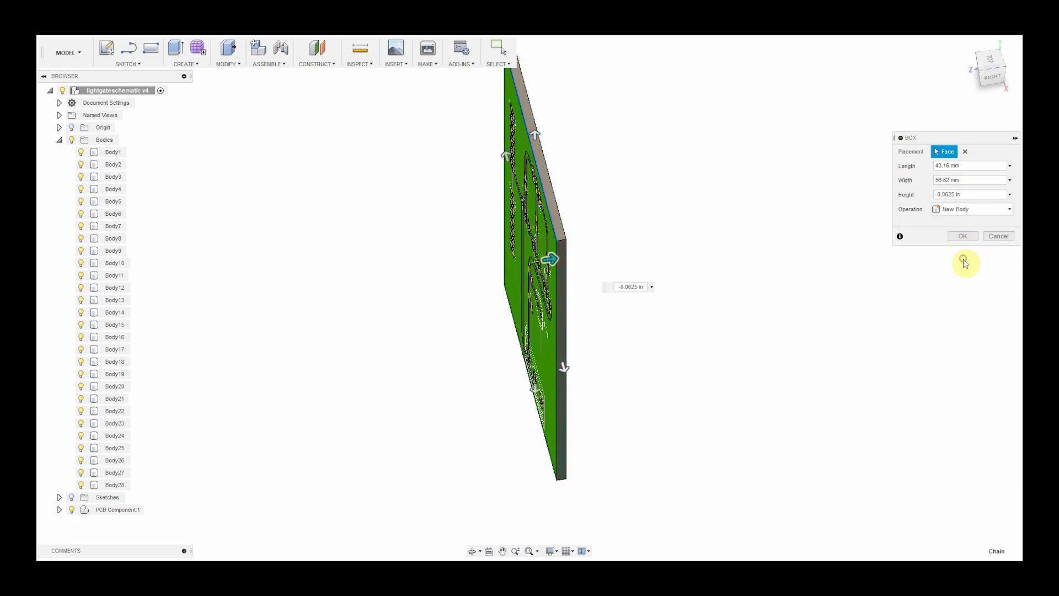
click(961, 238)
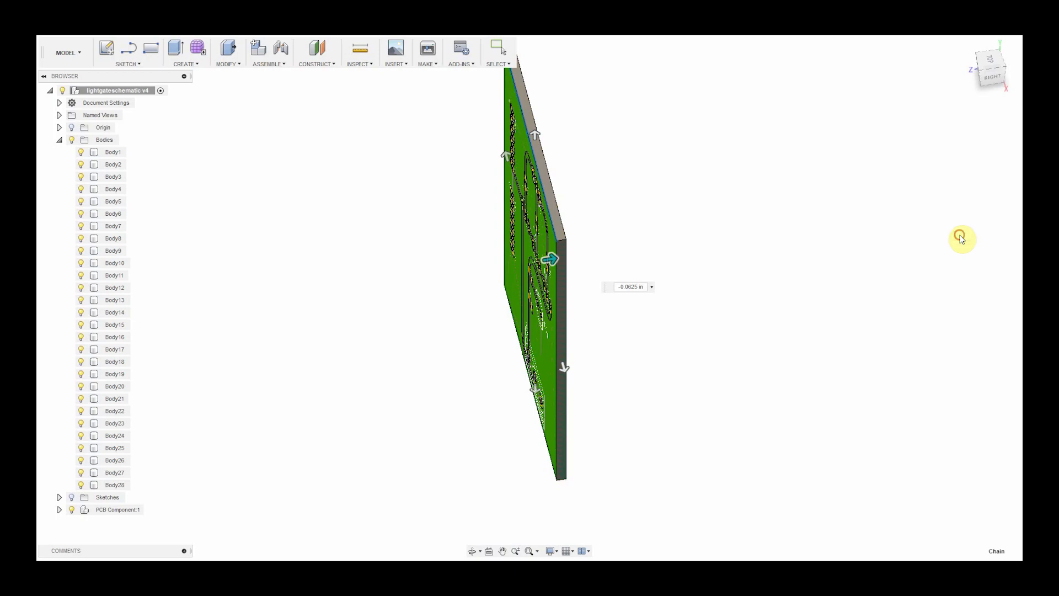
Combine the box body with the PCB board as an Intersect operation, keeping the tool body.
drag(995, 76, 362, 106)
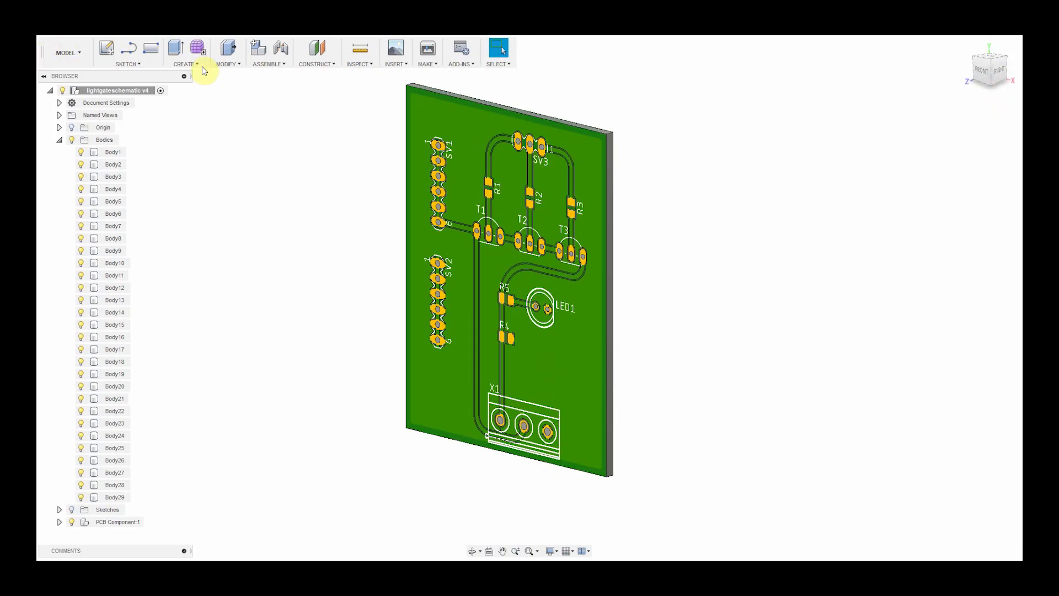
click(226, 63)
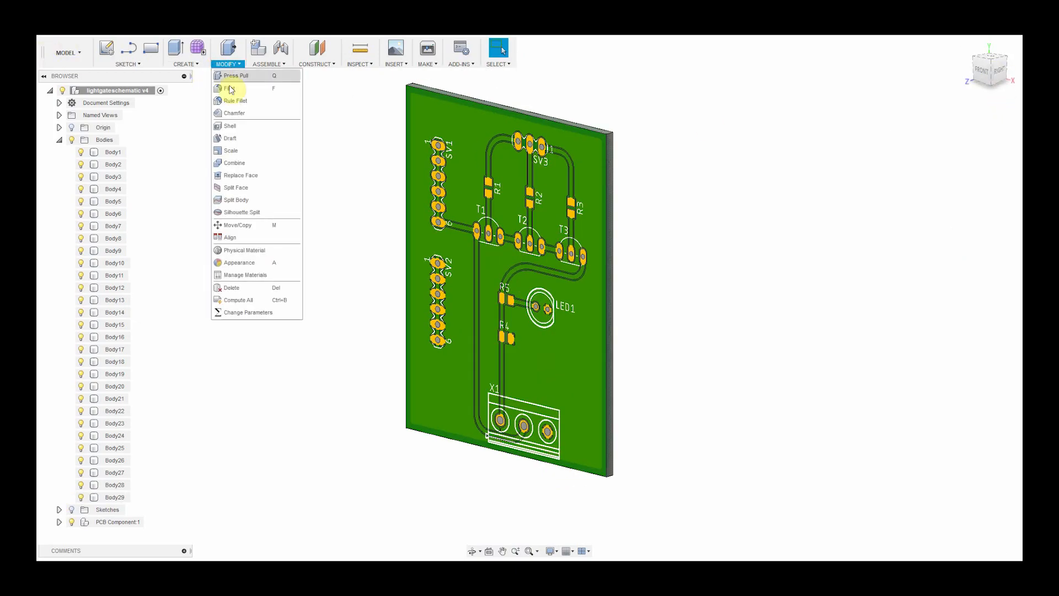
click(237, 163)
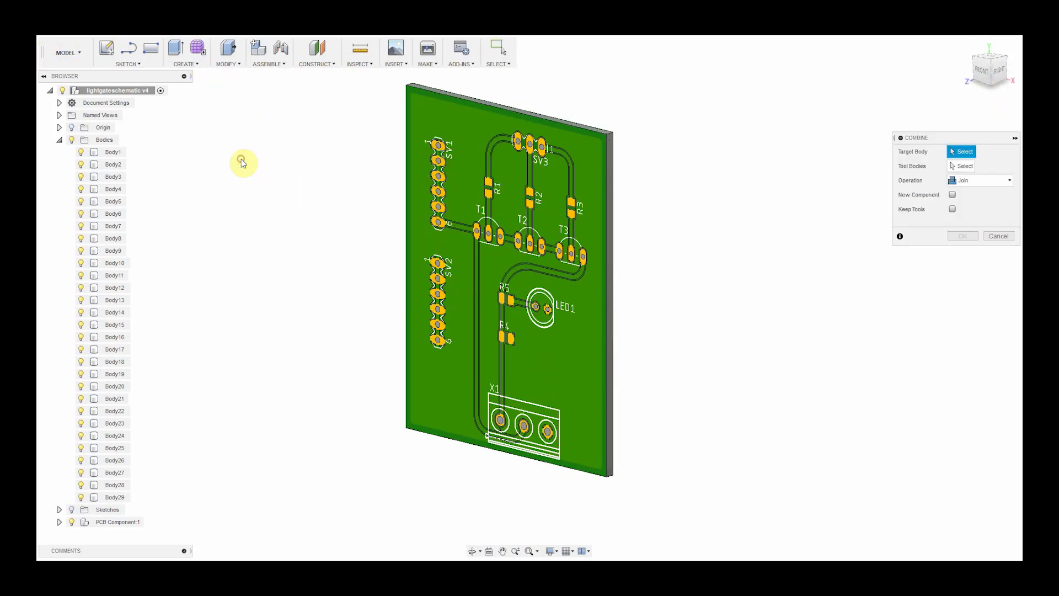
click(975, 186)
click(970, 219)
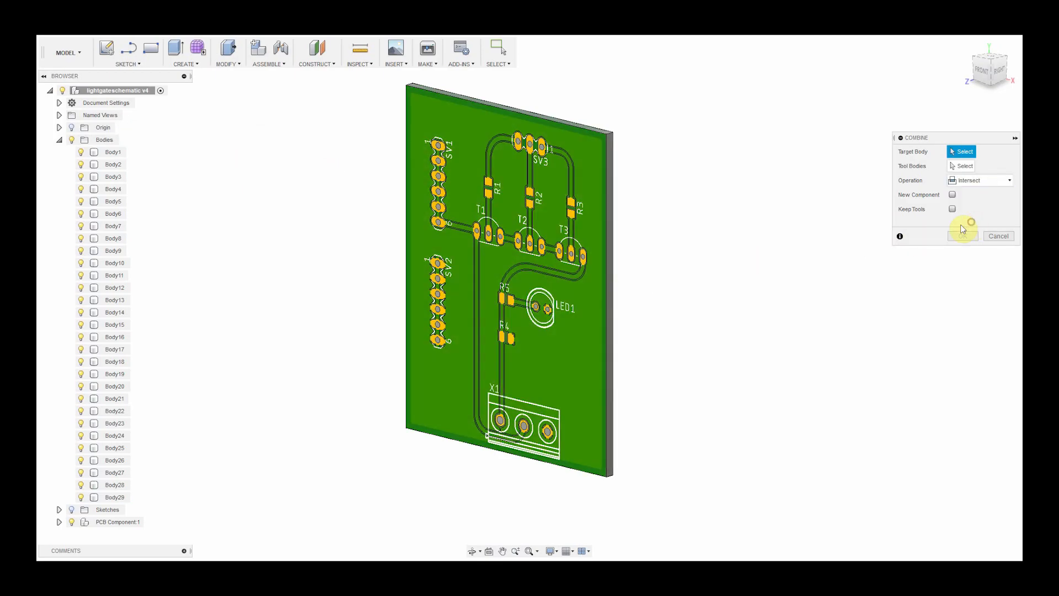
click(594, 173)
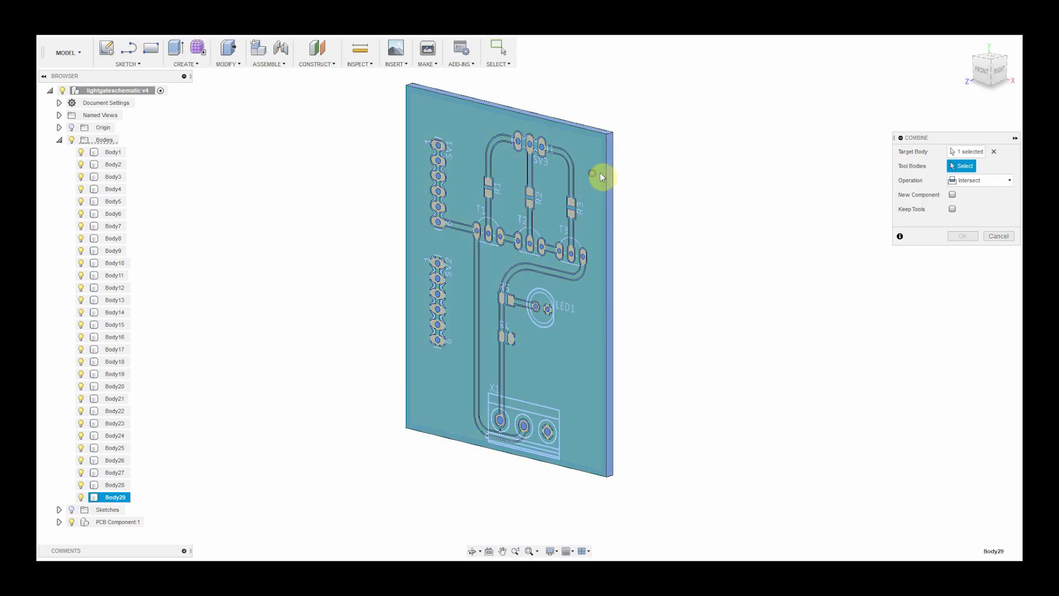
click(598, 174)
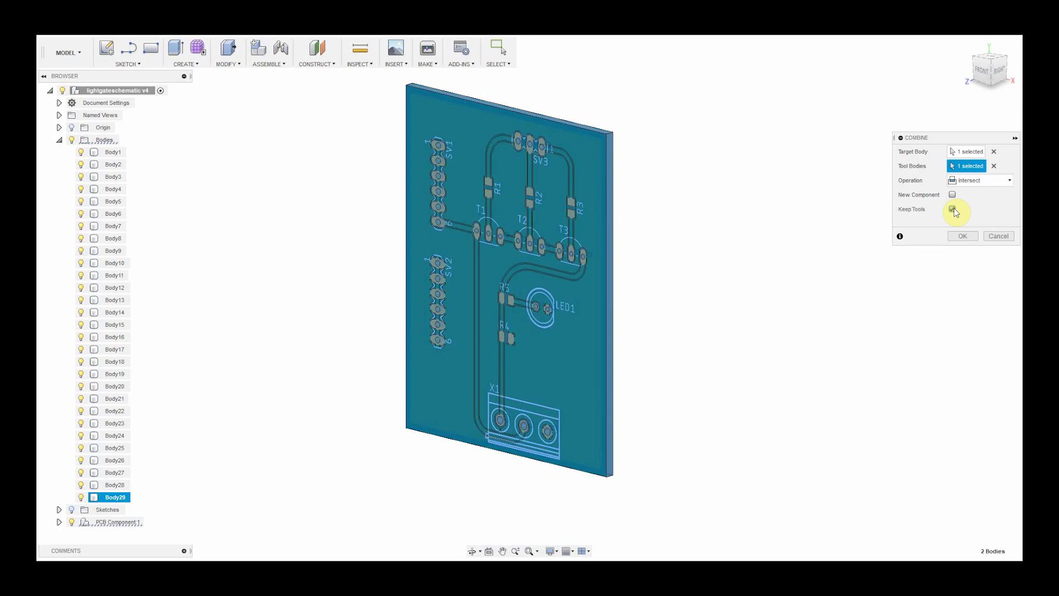
click(961, 237)
click(963, 237)
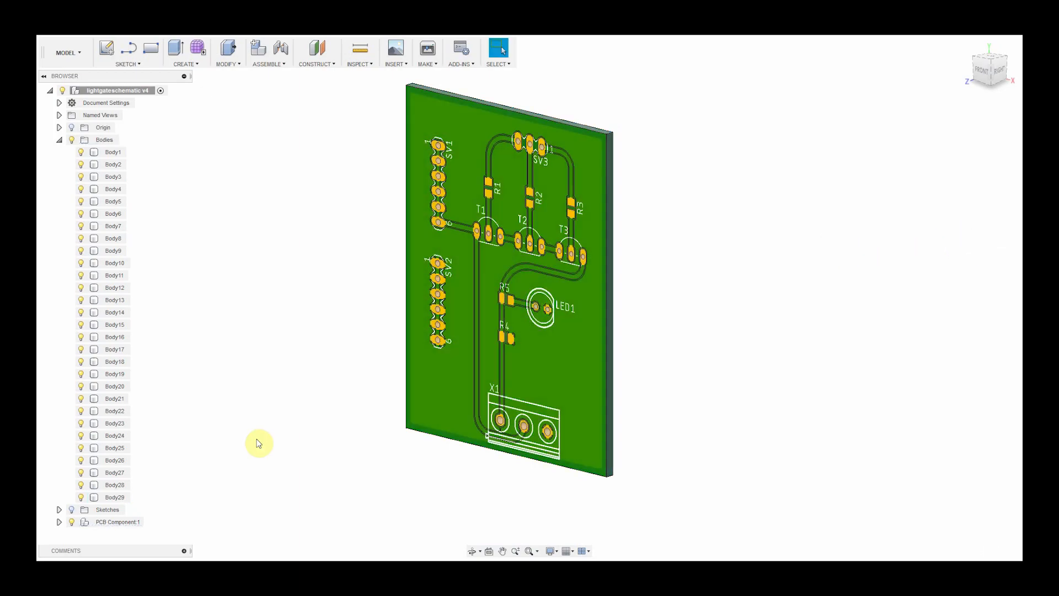
Select the box body Body29 and hide the PCB component.
click(114, 497)
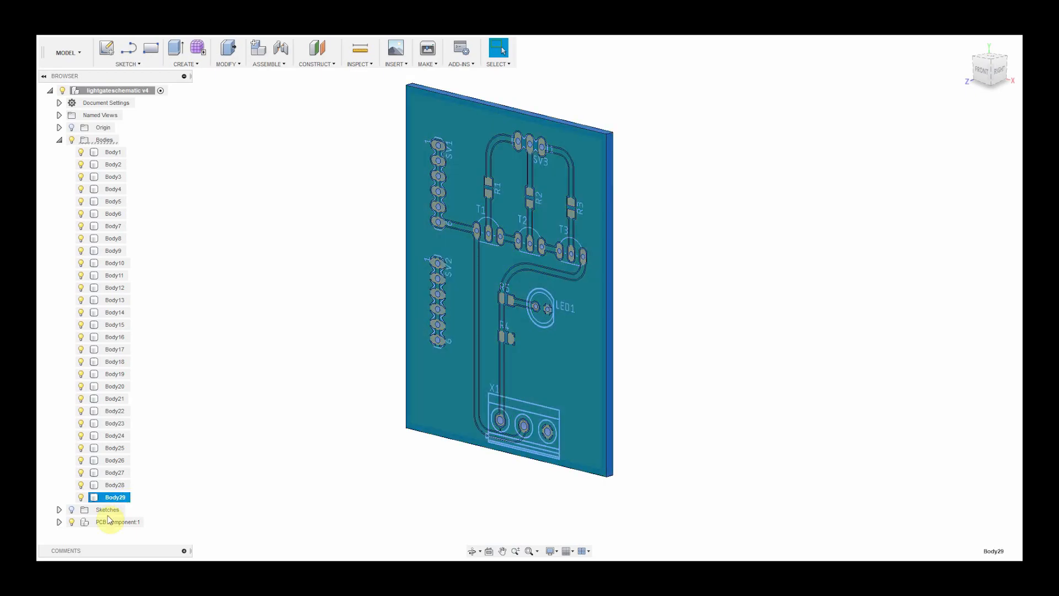
click(71, 522)
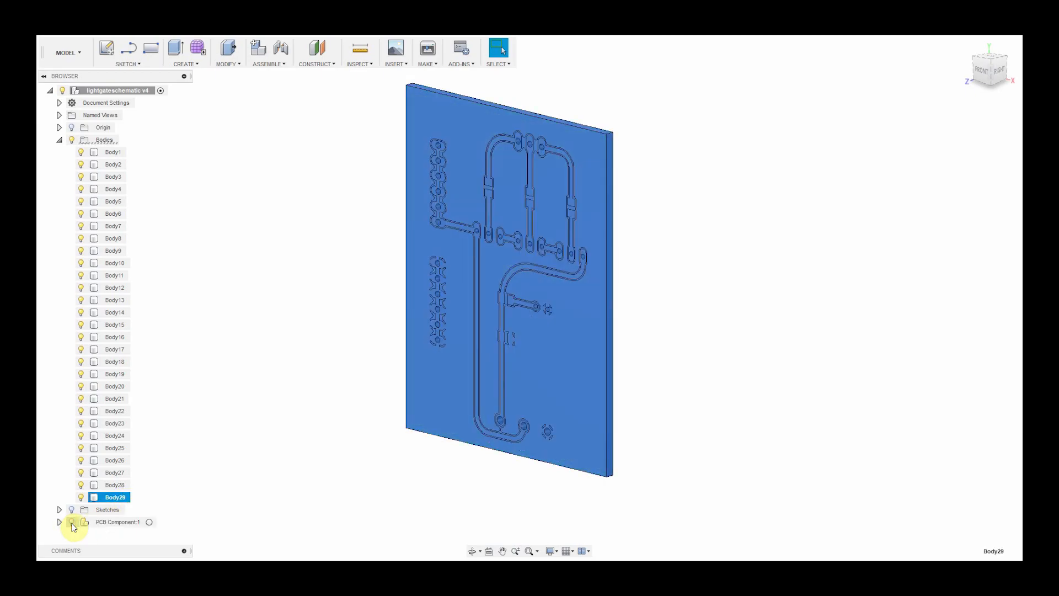
Examine the pad holes and trace gaps across the board body, including the gap junction near the lower edge.
scroll(638, 208, up, 5)
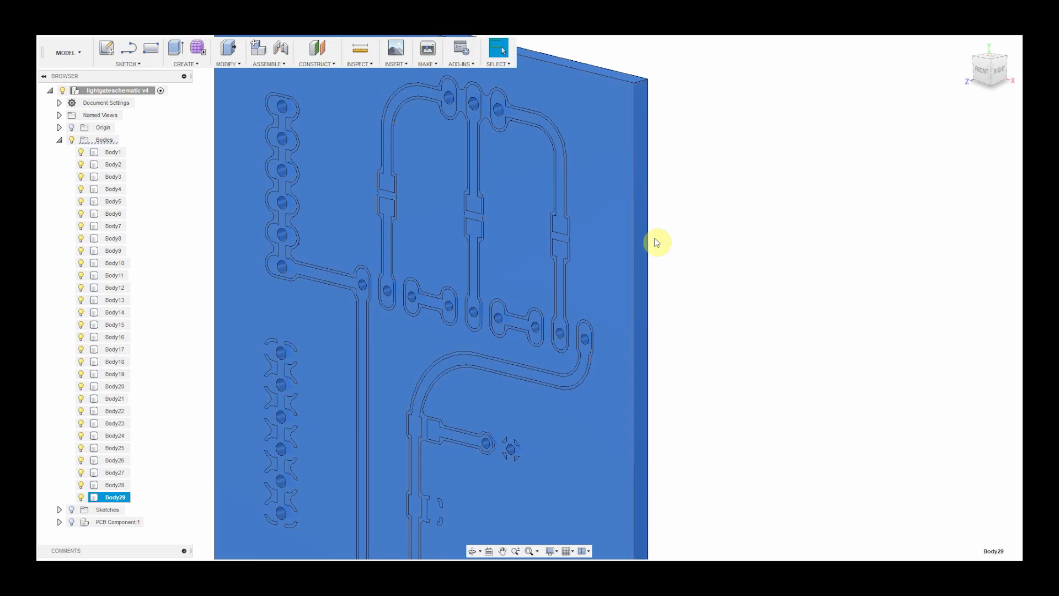
scroll(616, 293, up, 4)
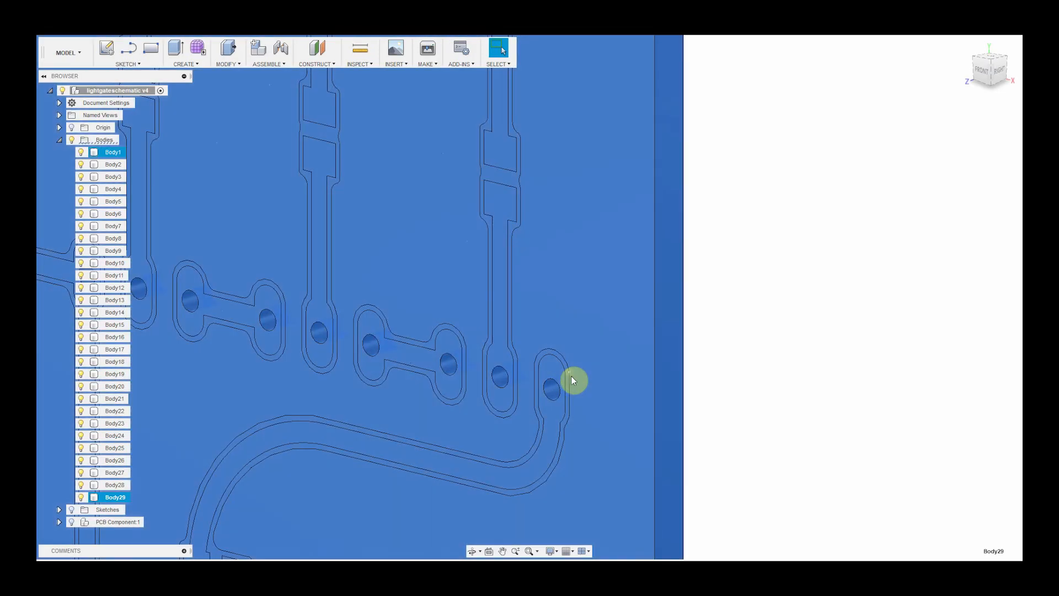
scroll(571, 376, down, 4)
click(573, 372)
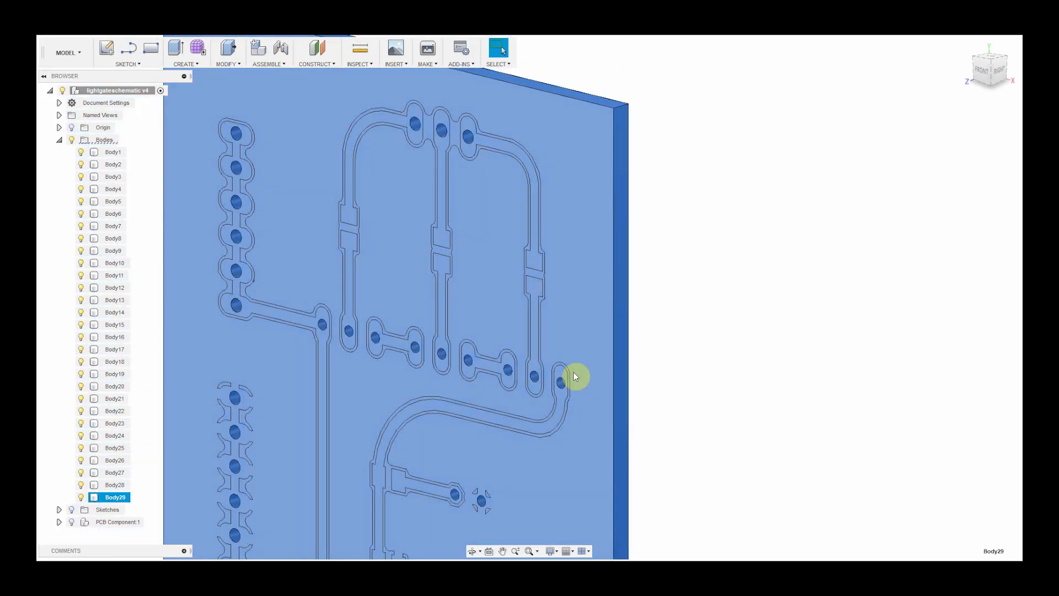
scroll(554, 297, up, 3)
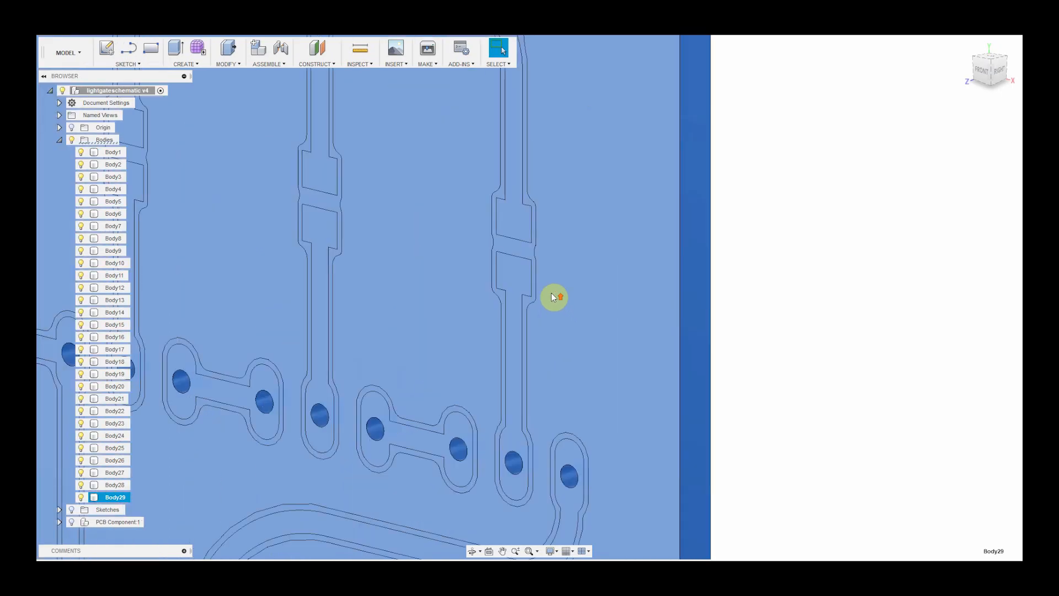
scroll(557, 269, down, 1)
scroll(583, 256, down, 5)
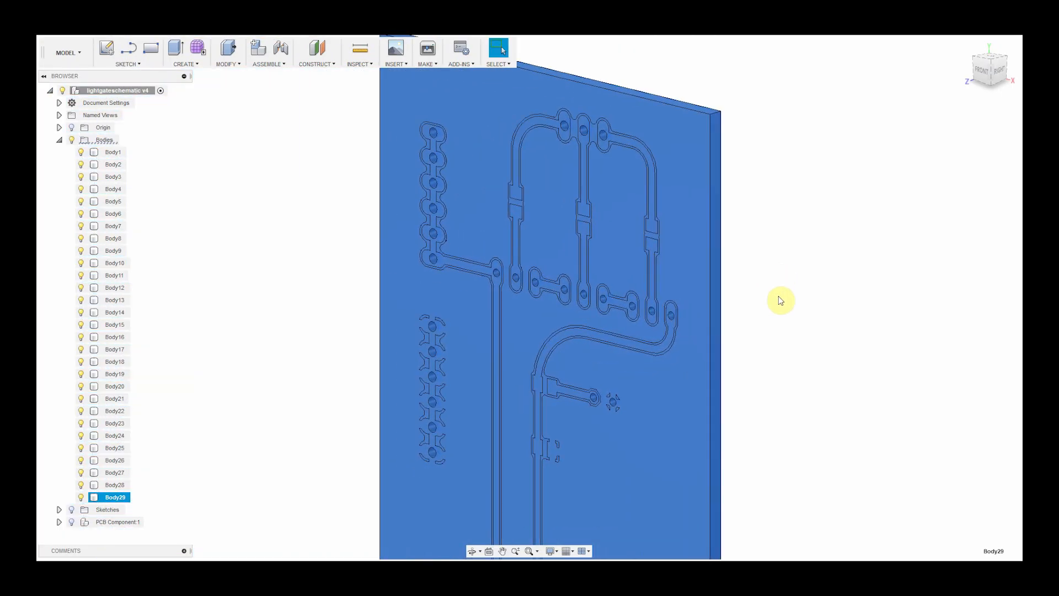
middle_drag(778, 269, 794, 189)
key(Escape)
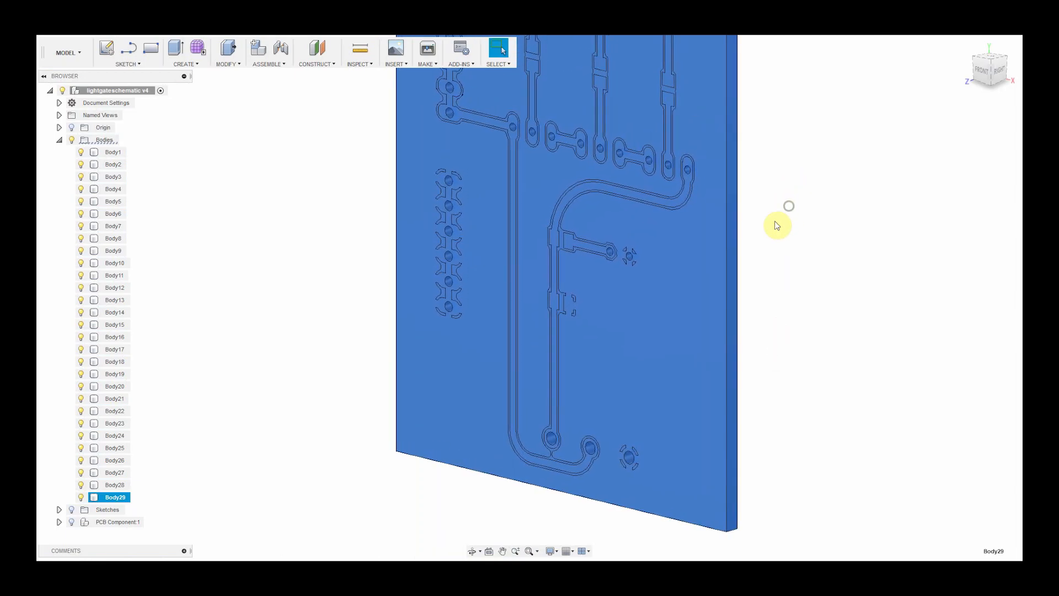
scroll(635, 441, up, 5)
click(631, 475)
scroll(558, 460, up, 5)
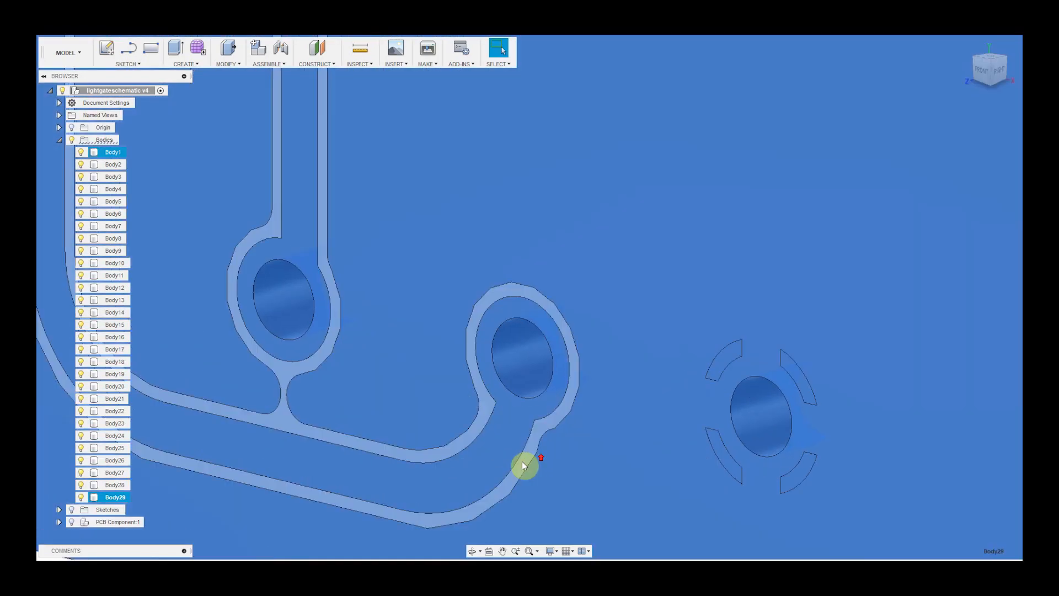
scroll(588, 408, down, 8)
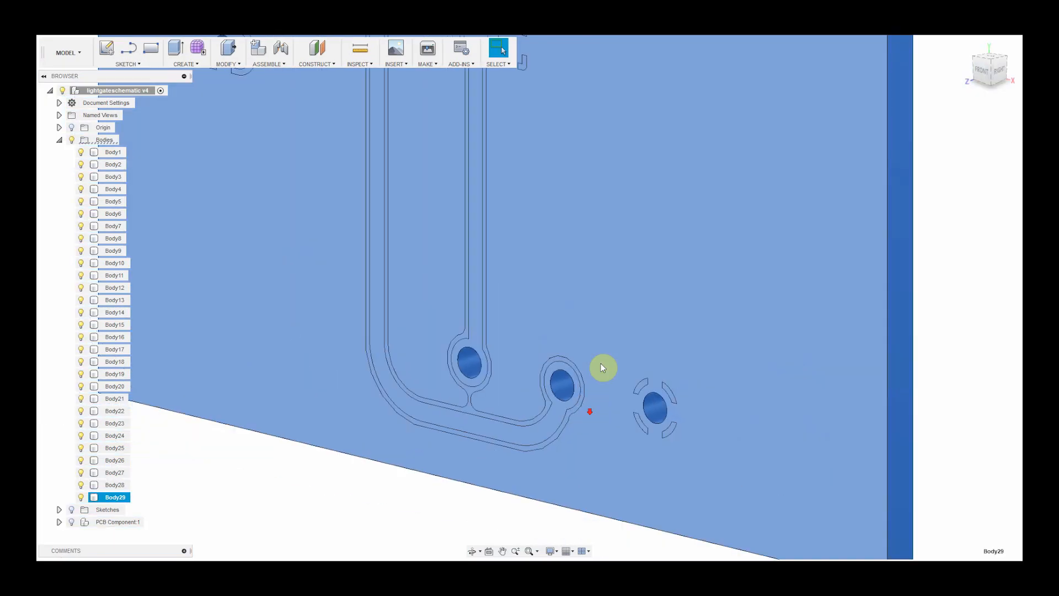
click(868, 329)
mouse_move(993, 74)
mouse_down()
mouse_move(992, 51)
mouse_move(990, 62)
mouse_move(51, 71)
mouse_move(38, 83)
mouse_move(37, 94)
mouse_move(590, 296)
mouse_up()
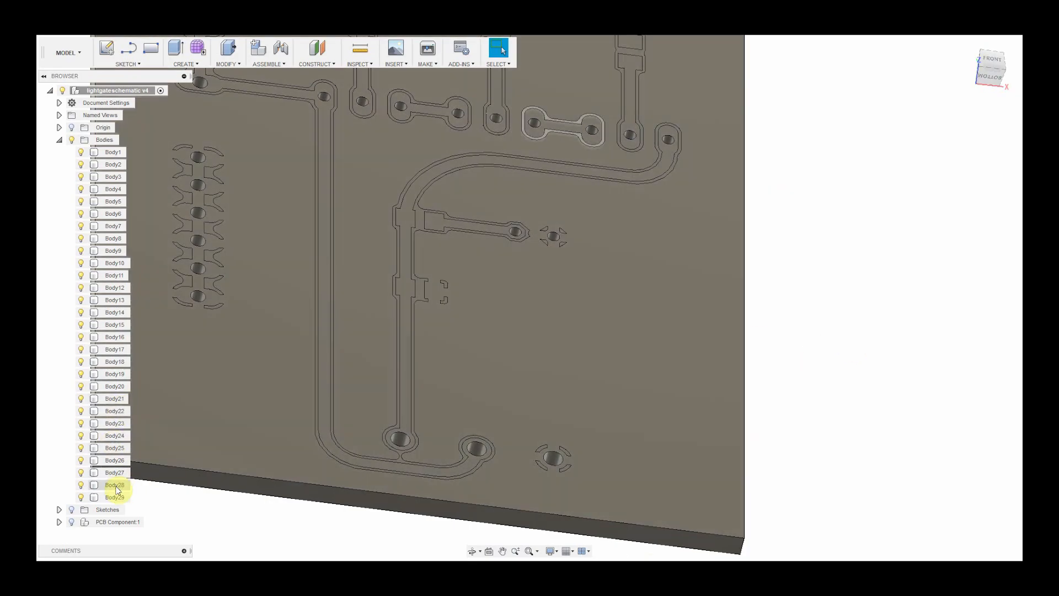
Combine Body29 as the target with gap bodies Body1 to Body28 as a Cut, keeping the tool bodies.
scroll(772, 296, down, 5)
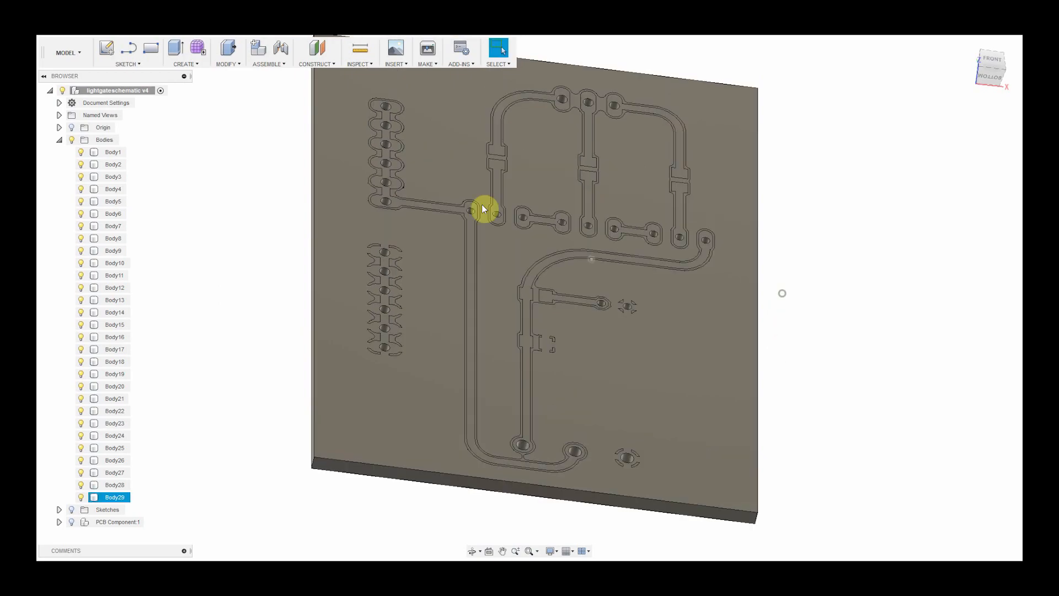
click(223, 64)
click(237, 163)
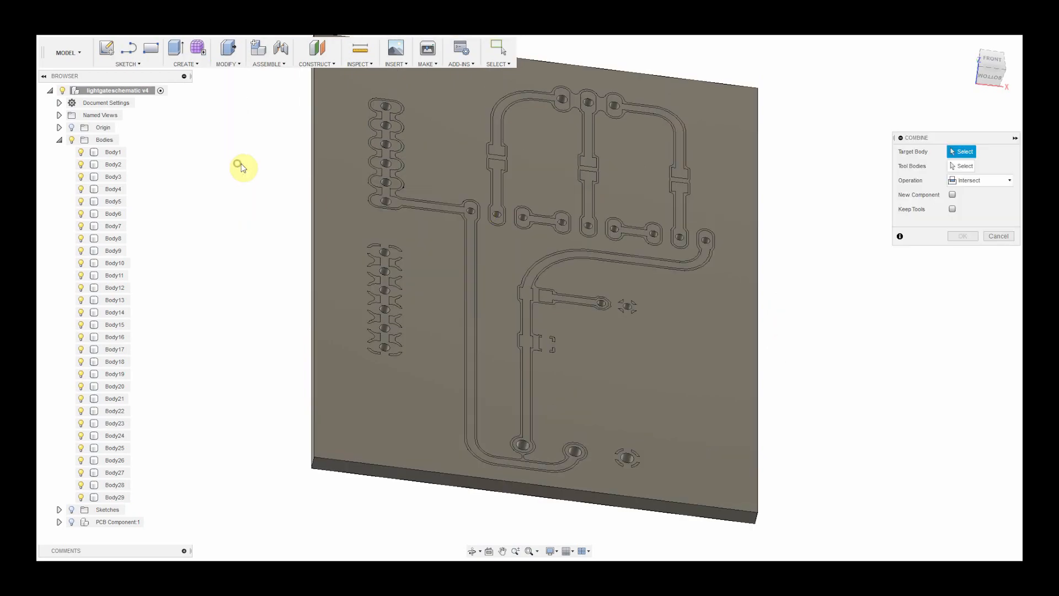
click(369, 380)
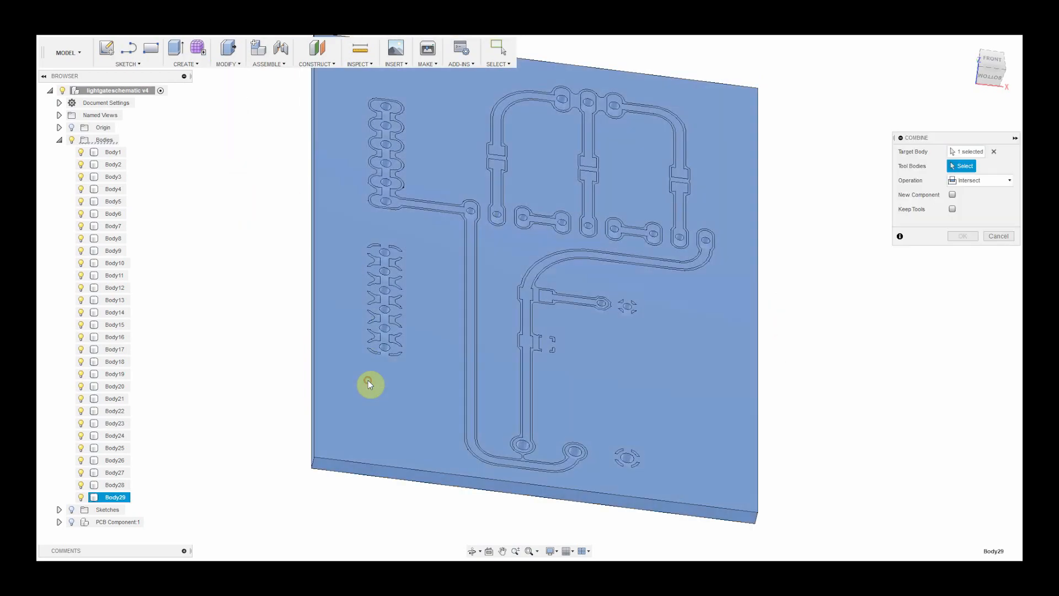
click(115, 484)
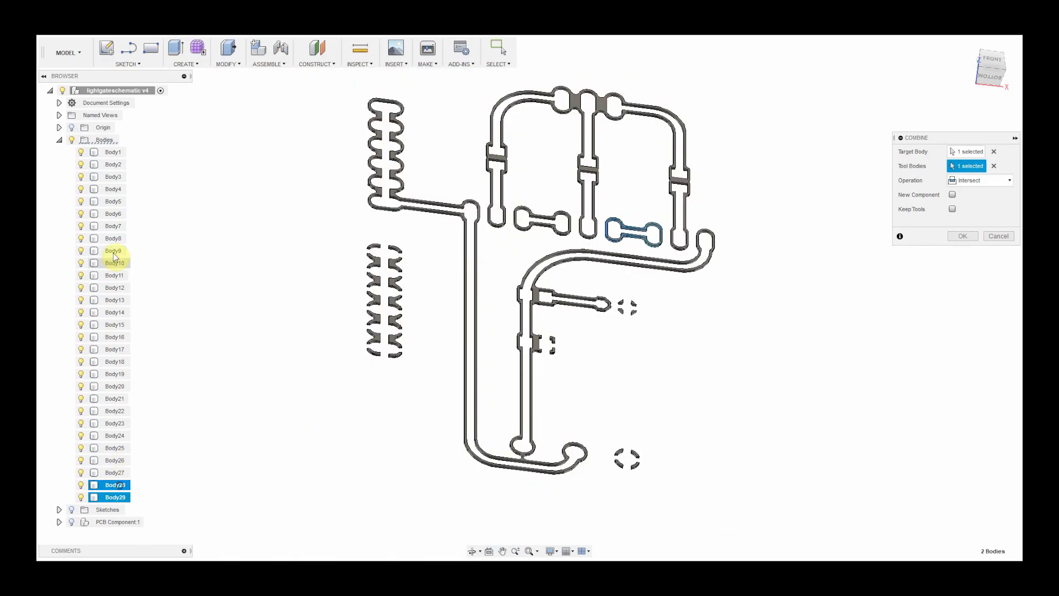
shift+click(113, 152)
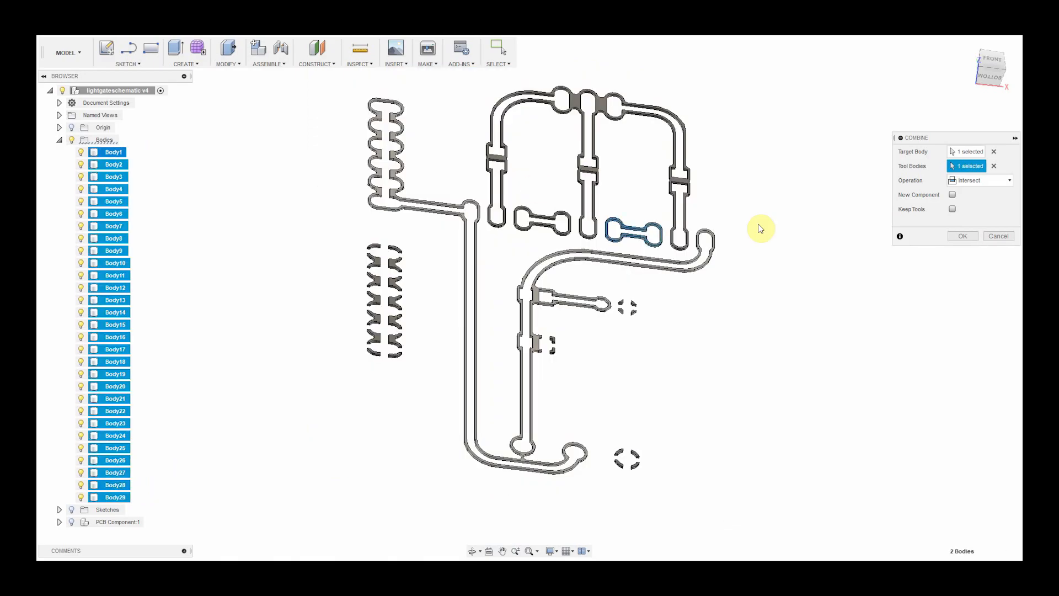
click(999, 182)
click(981, 204)
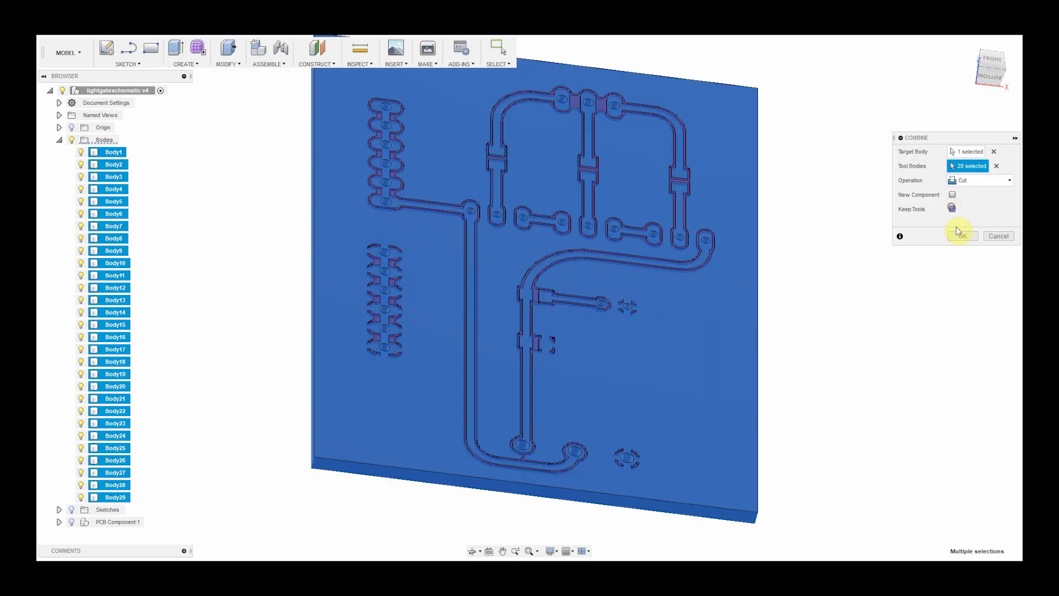
click(960, 235)
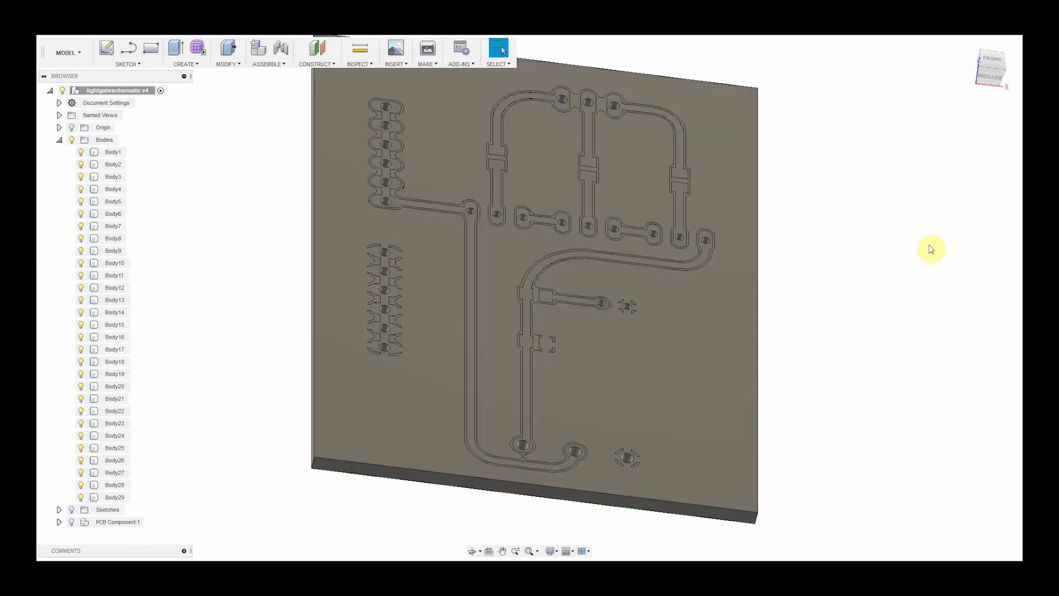
Hide gap bodies Body1 to Body28, leaving only the board body displayed.
shift+click(116, 485)
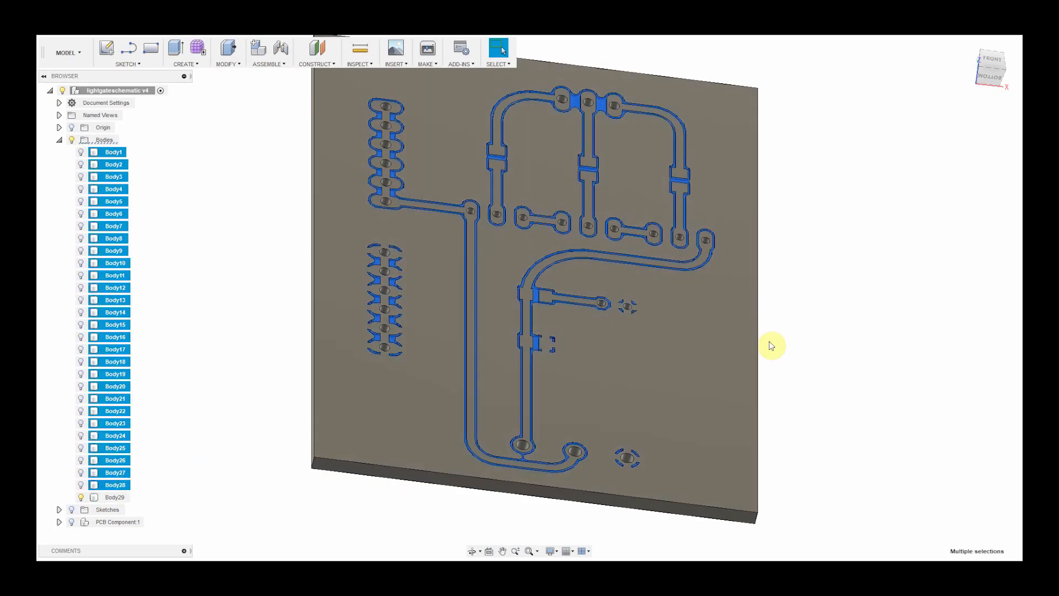
Examine the drill holes and recessed trace gaps cut into the board body, from the lower edge to the central traces.
key(v)
drag(1020, 65, 942, 80)
scroll(681, 452, up, 5)
scroll(583, 426, up, 3)
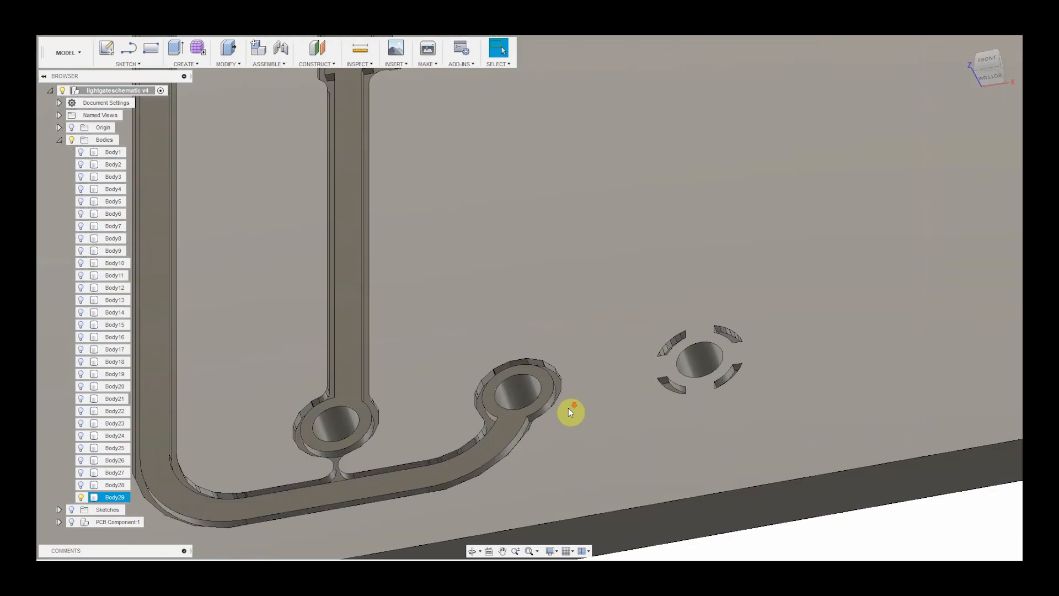
scroll(570, 410, down, 5)
middle_drag(703, 353, 732, 378)
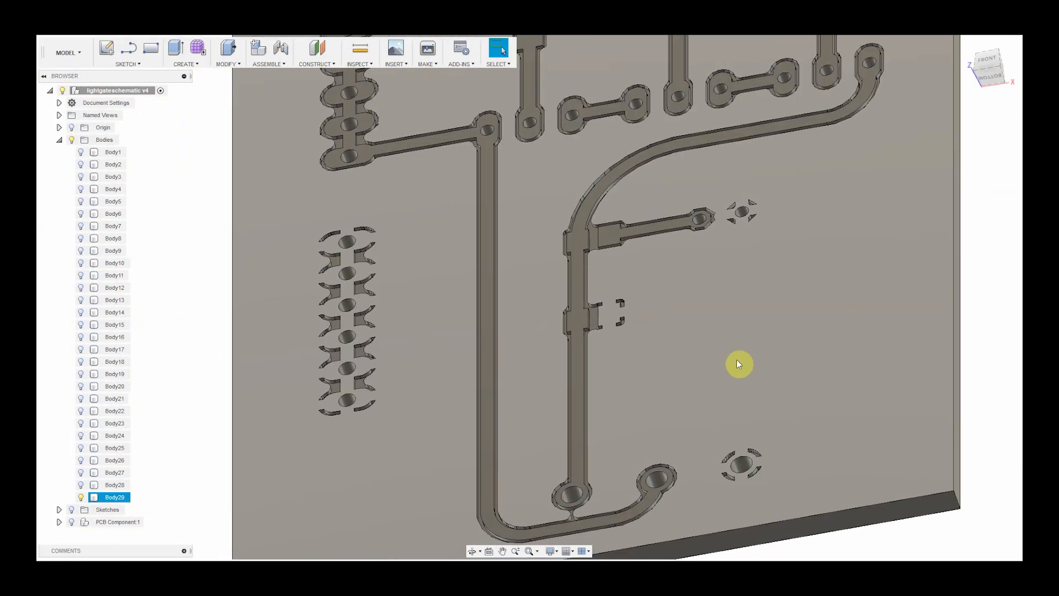
scroll(739, 364, down, 1)
middle_drag(815, 331, 802, 376)
click(921, 188)
click(982, 71)
mouse_move(982, 71)
mouse_down()
mouse_move(1014, 86)
mouse_move(998, 120)
mouse_move(1007, 60)
mouse_up()
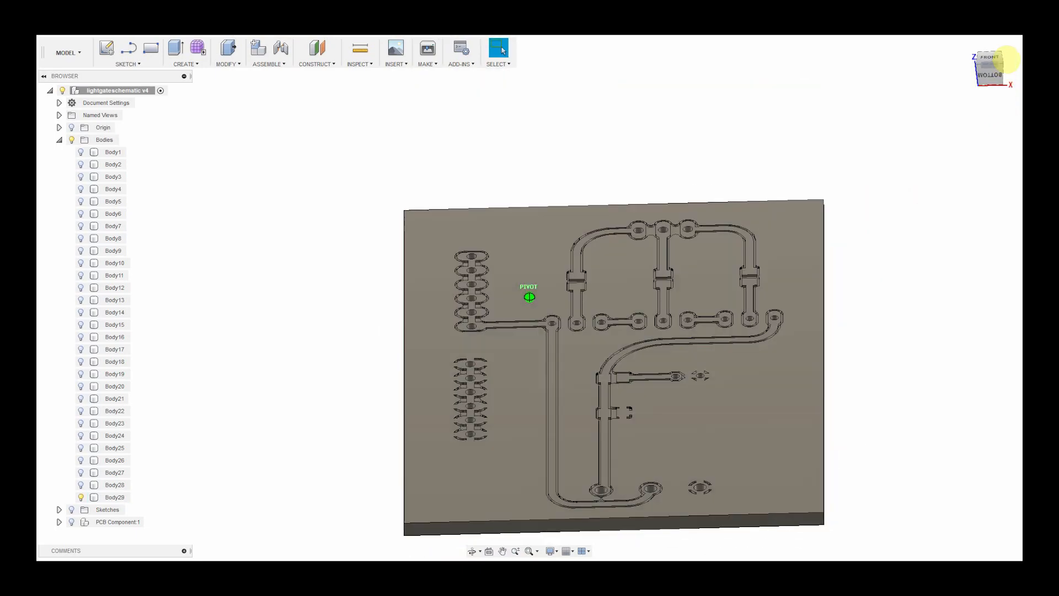
scroll(625, 448, up, 6)
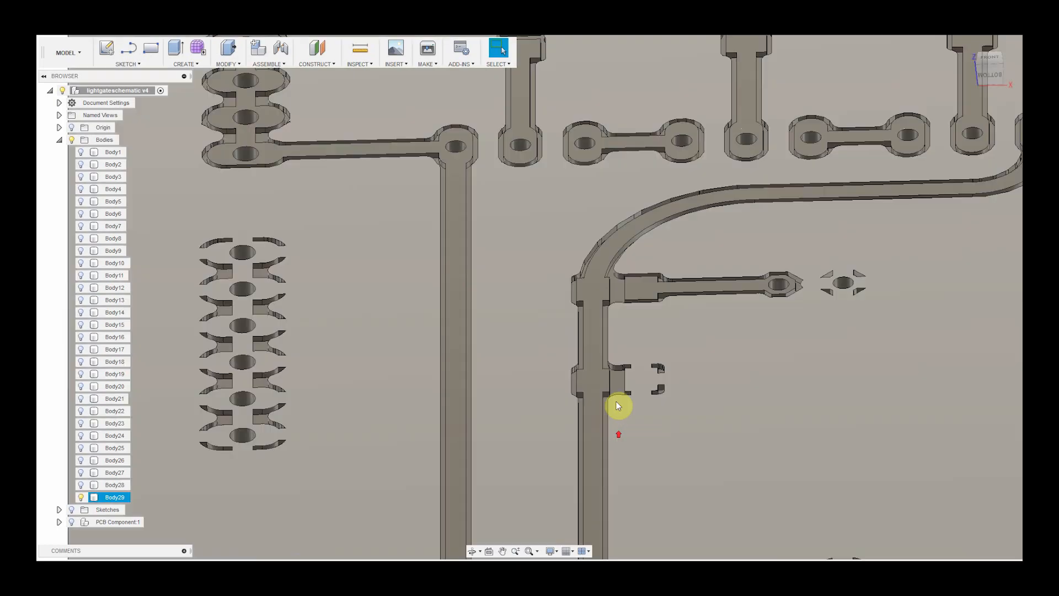
scroll(568, 389, down, 8)
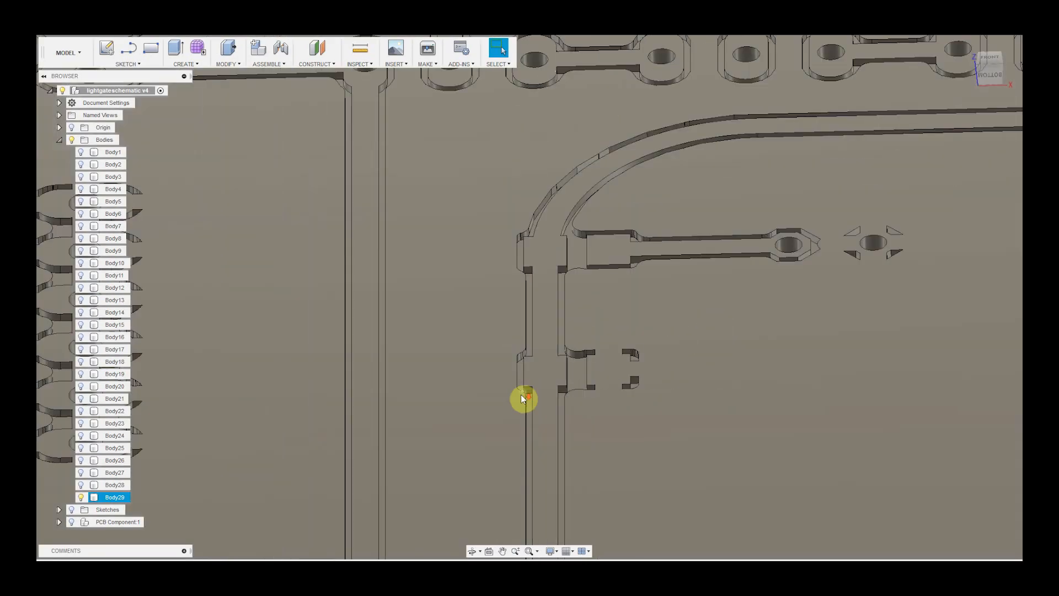
scroll(259, 405, up, 8)
scroll(259, 404, down, 3)
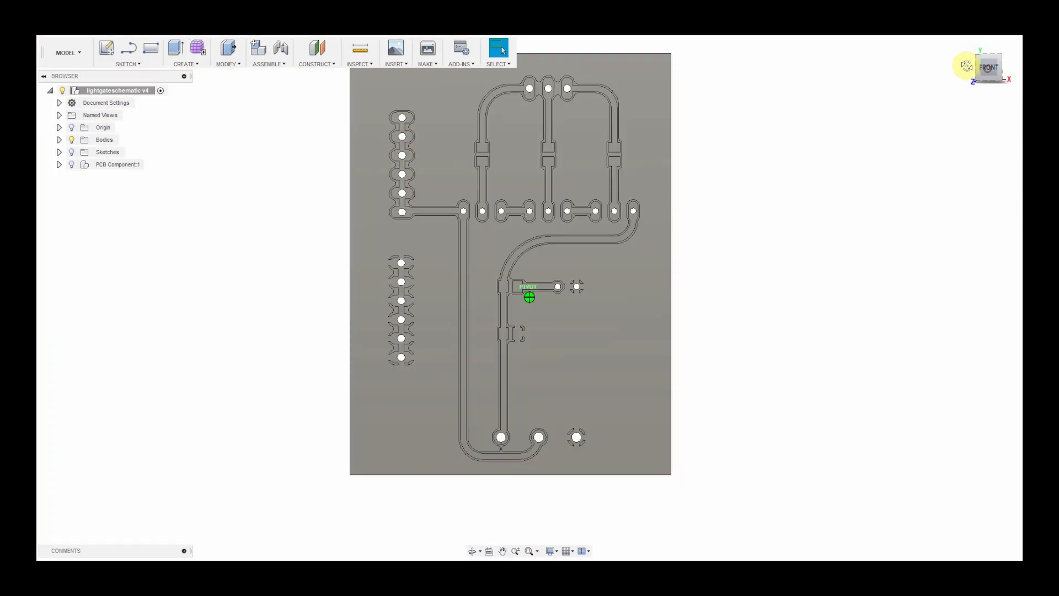
Start a constant radius fillet and select the two short thickness edges at the board's lower corners.
click(970, 61)
scroll(651, 484, up, 5)
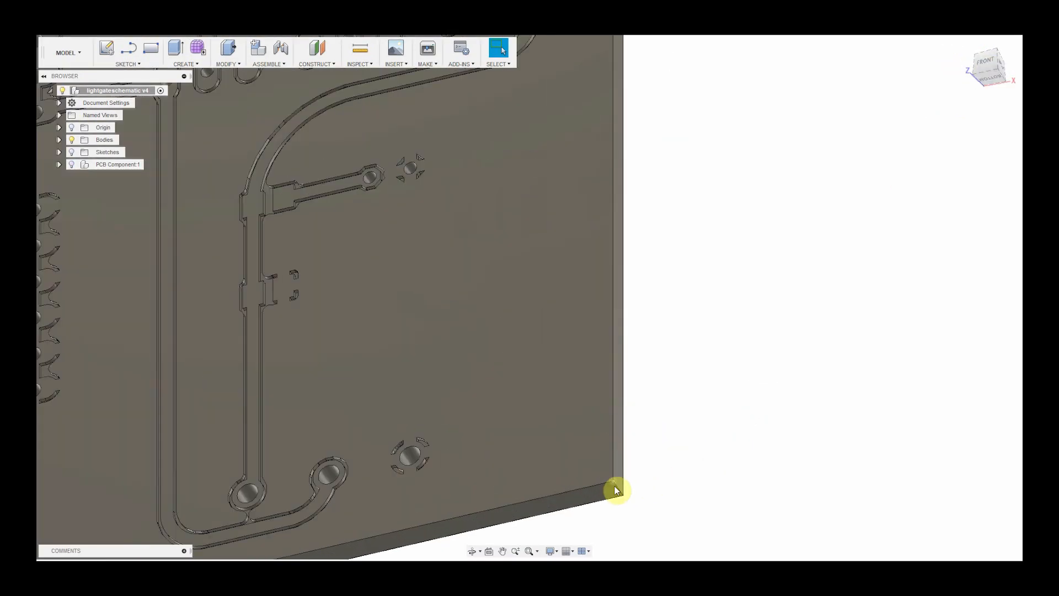
key(q)
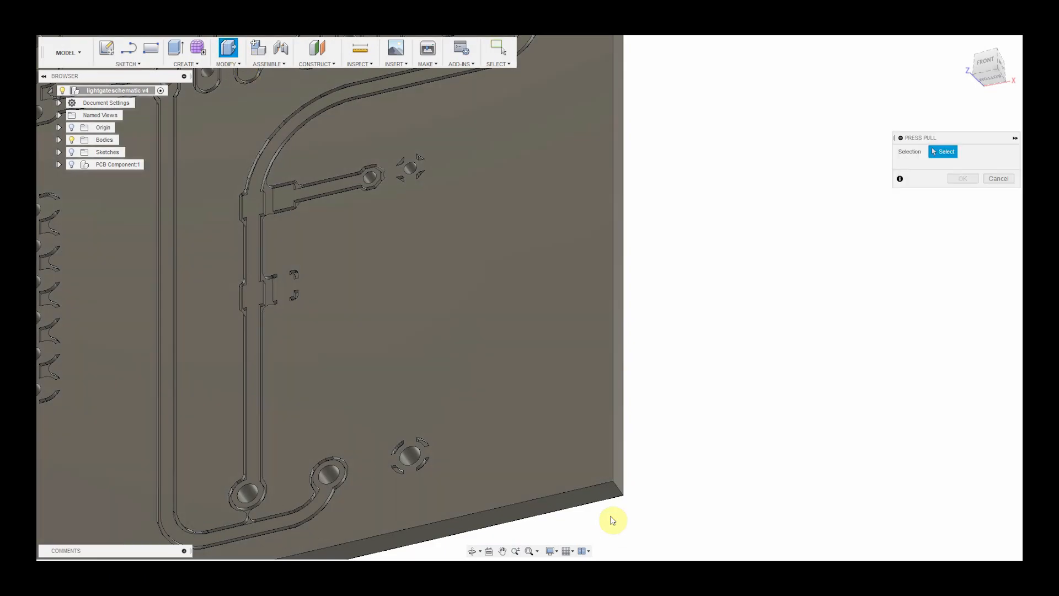
click(614, 489)
scroll(673, 478, down, 3)
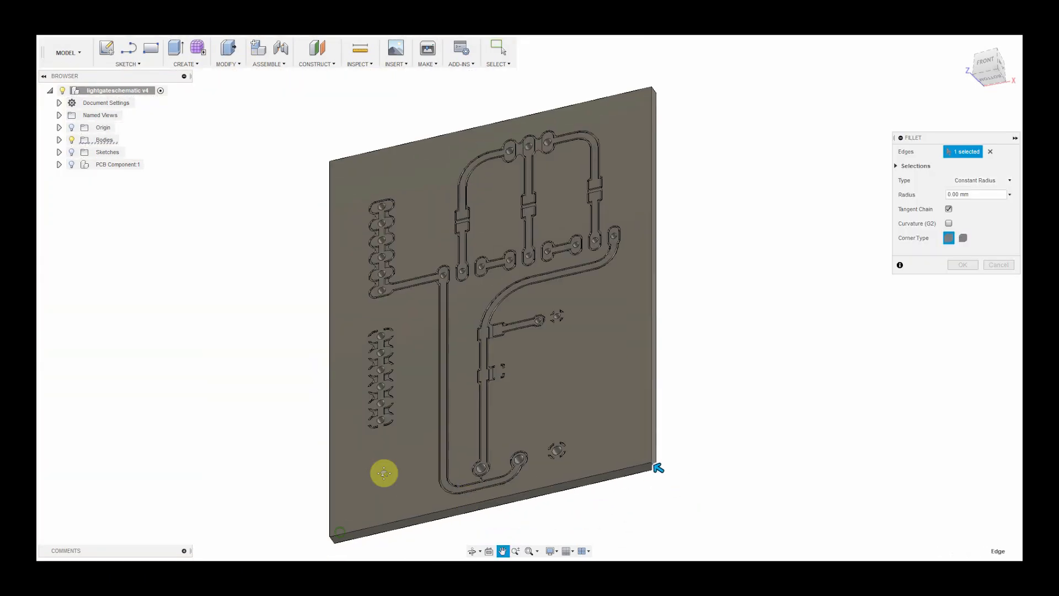
scroll(334, 543, up, 5)
click(504, 419)
scroll(554, 280, down, 3)
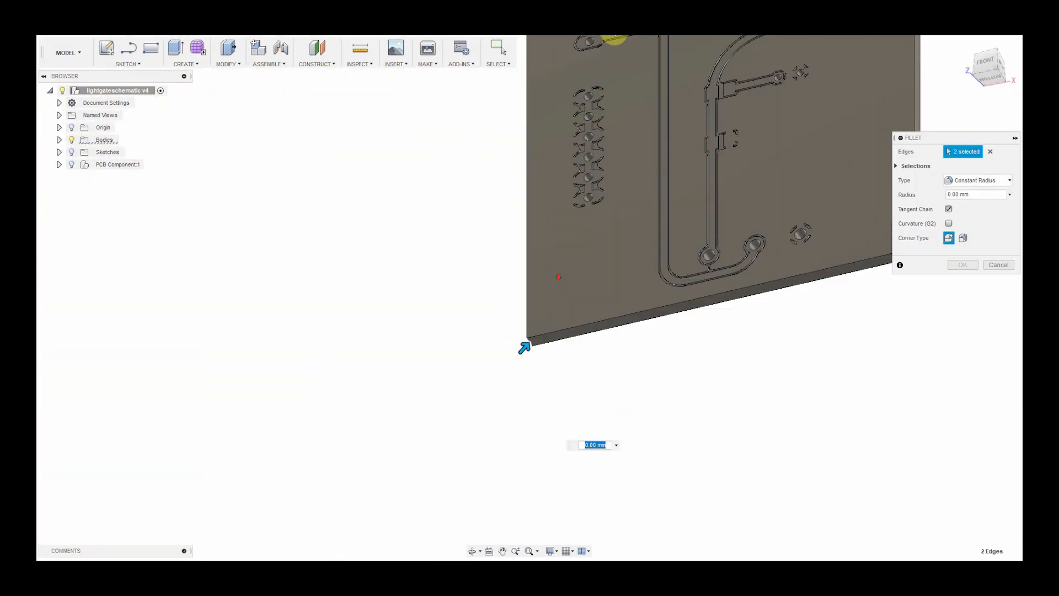
Add the two upper corner edges to the fillet and round all four board corners with a 3 mm radius.
middle_drag(696, 192, 486, 543)
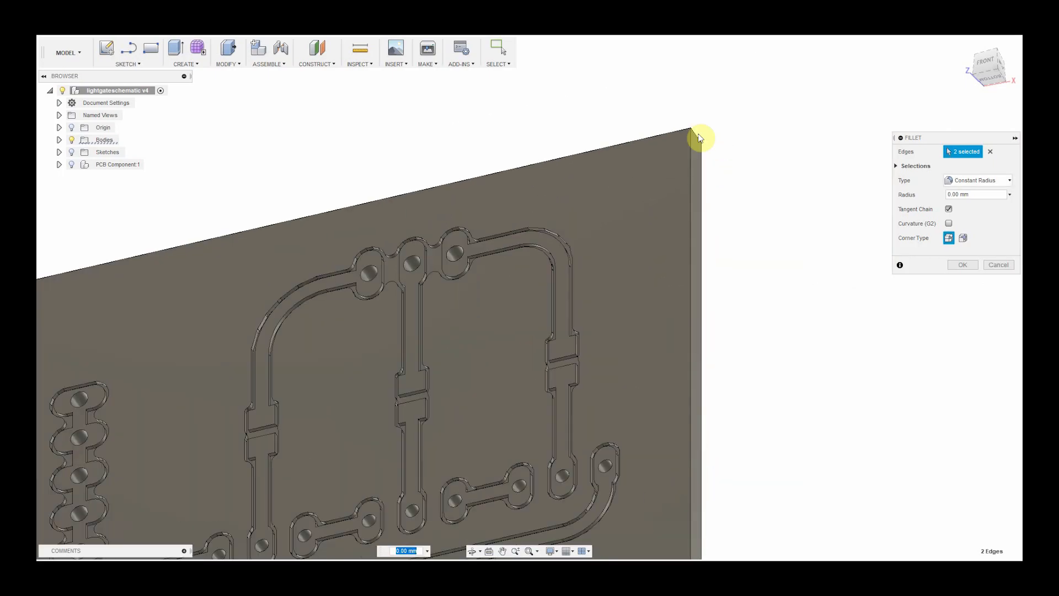
click(700, 148)
middle_drag(683, 151, 616, 394)
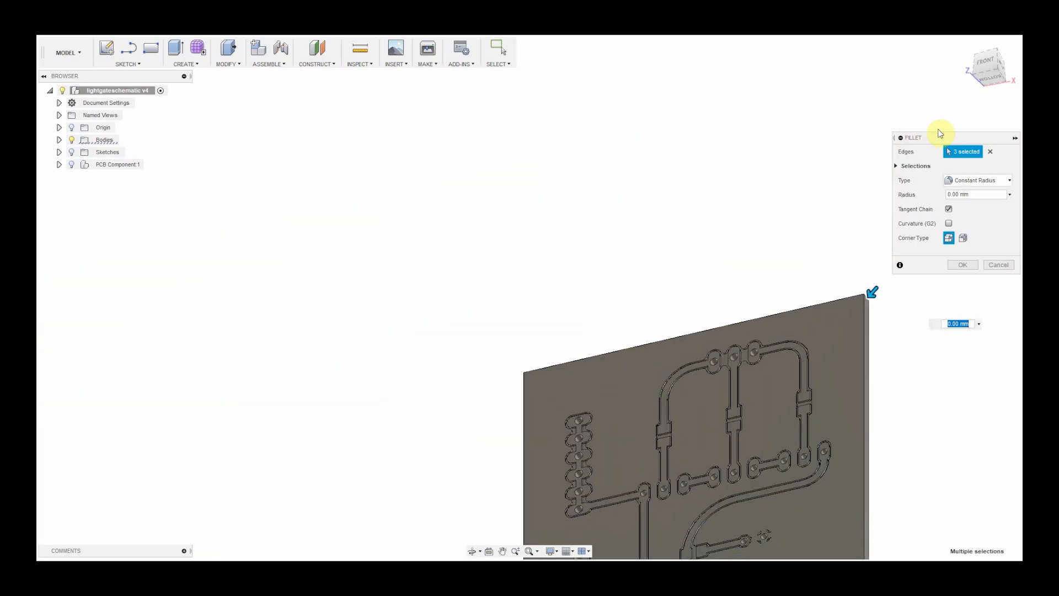
click(986, 63)
scroll(333, 138, up, 3)
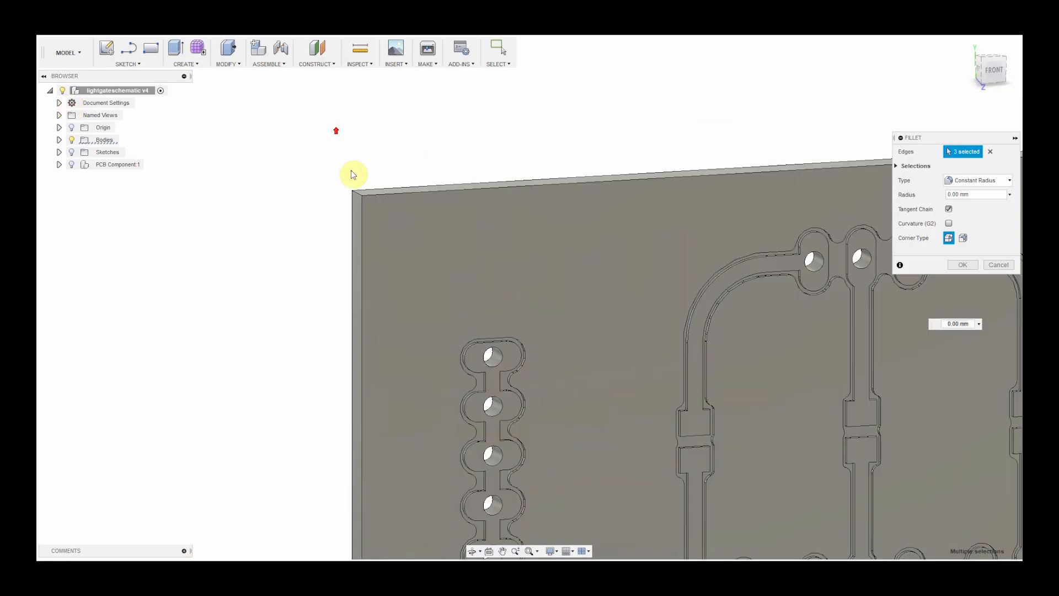
click(357, 193)
scroll(520, 292, down, 8)
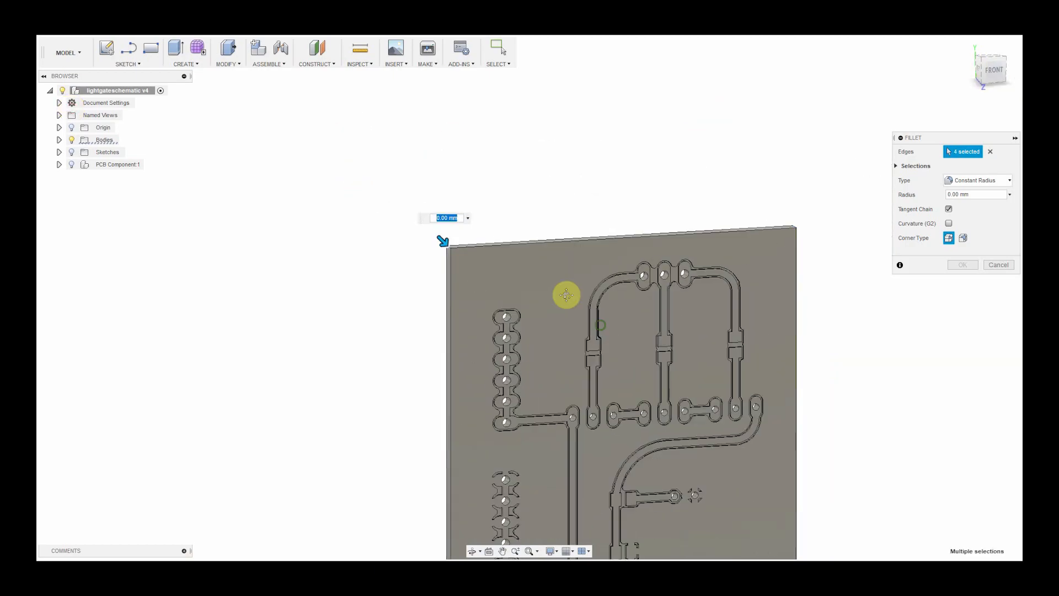
scroll(547, 208, up, 1)
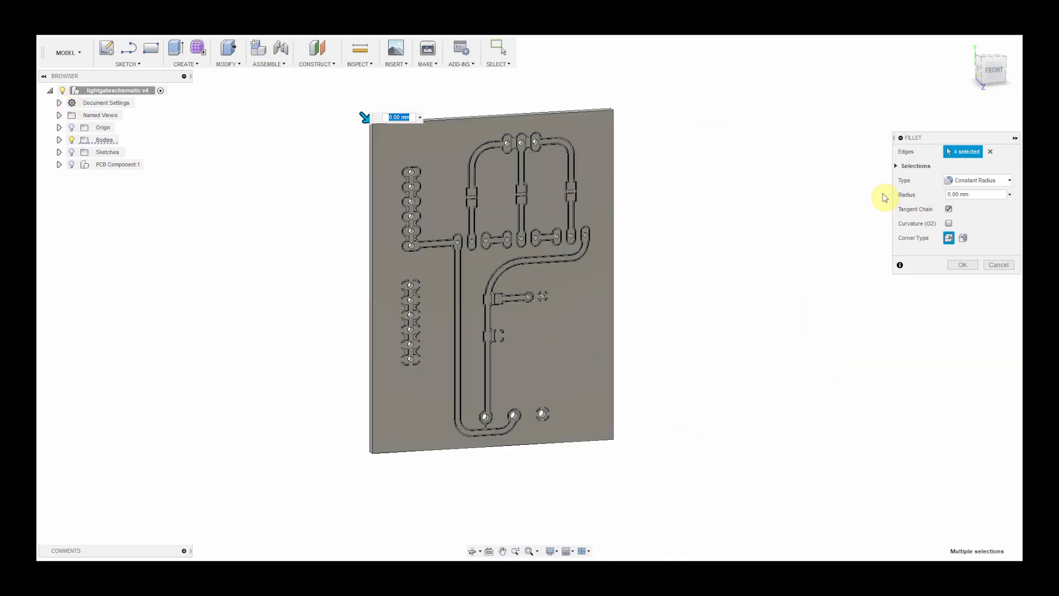
text(2)
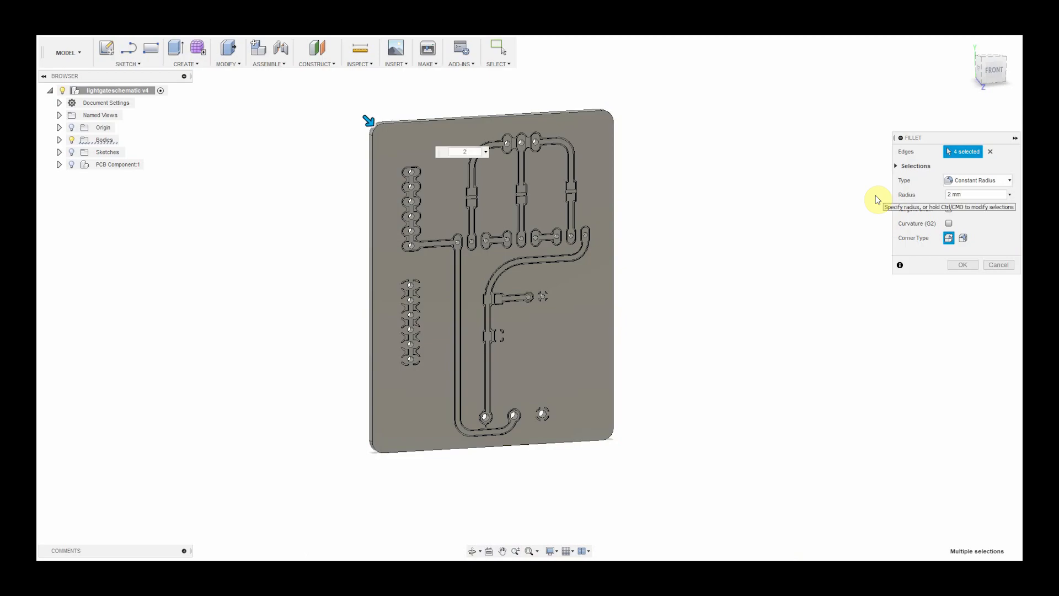
key(Return)
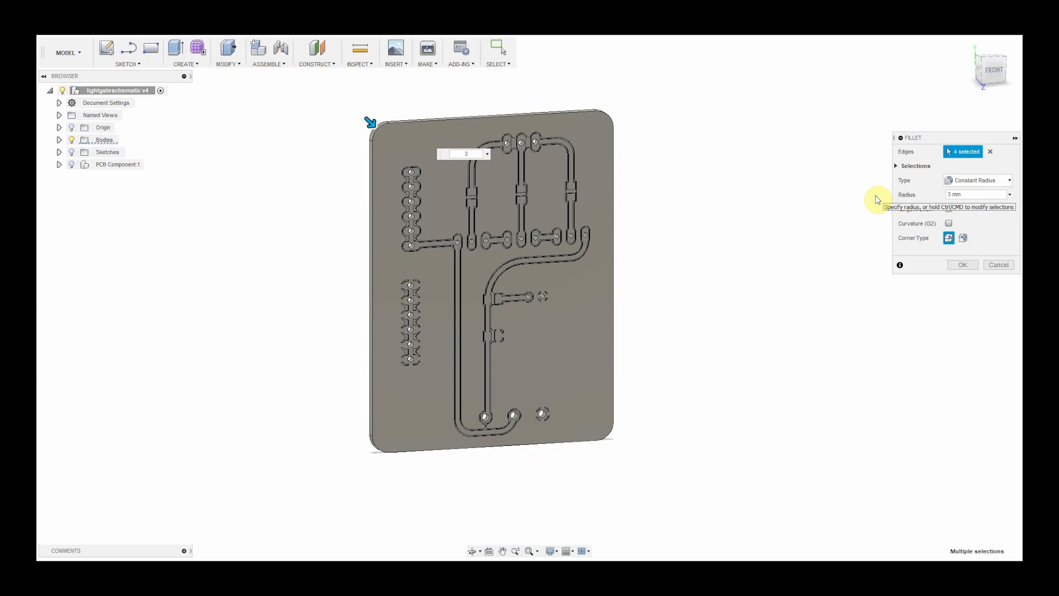
key(Return)
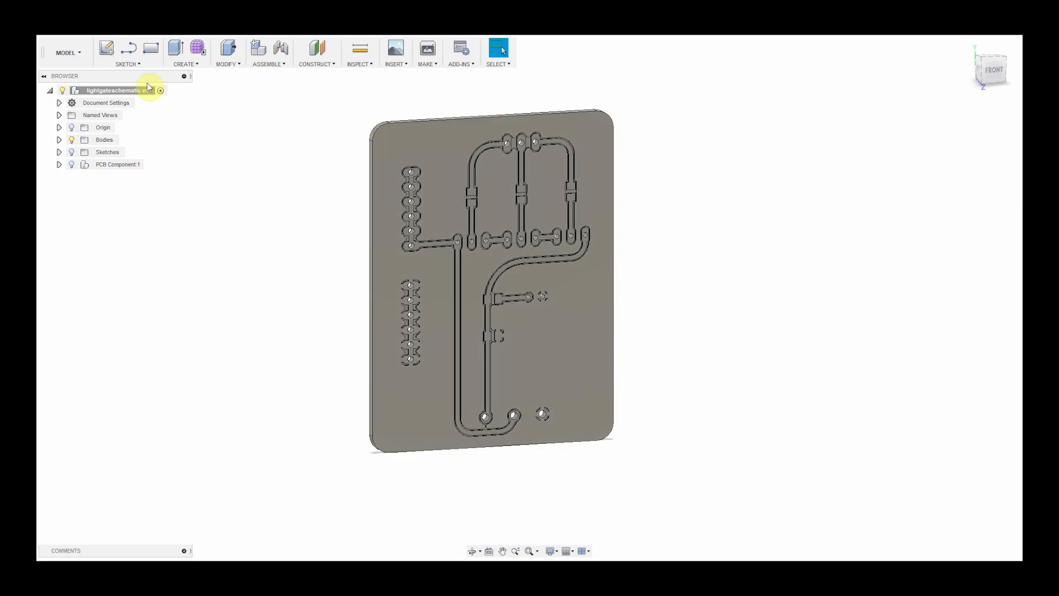
Switch to the CAM workspace and start a new milling setup for the board, viewed from the front.
click(69, 53)
click(70, 184)
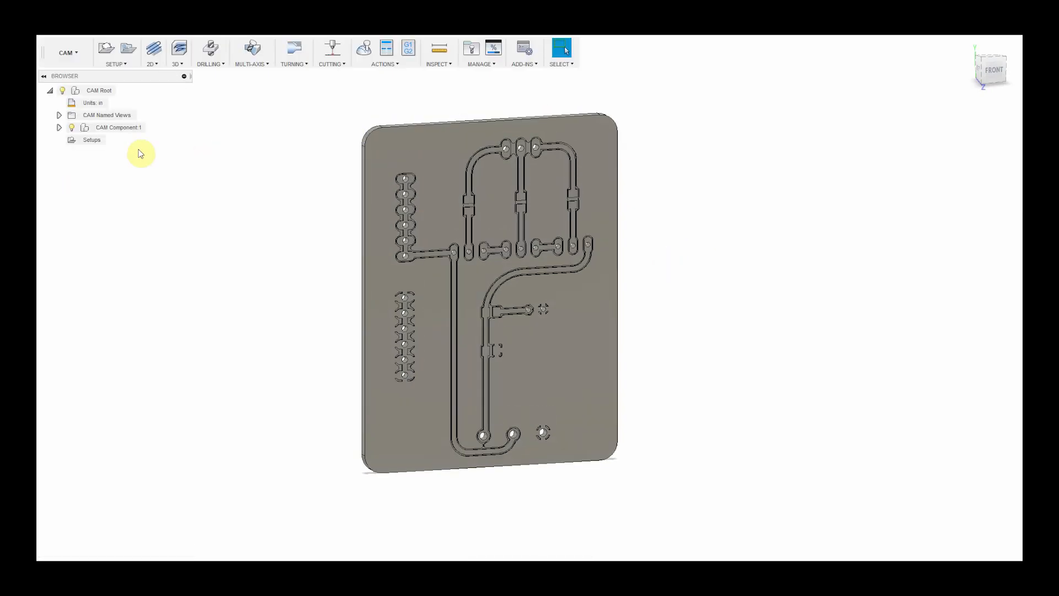
click(106, 48)
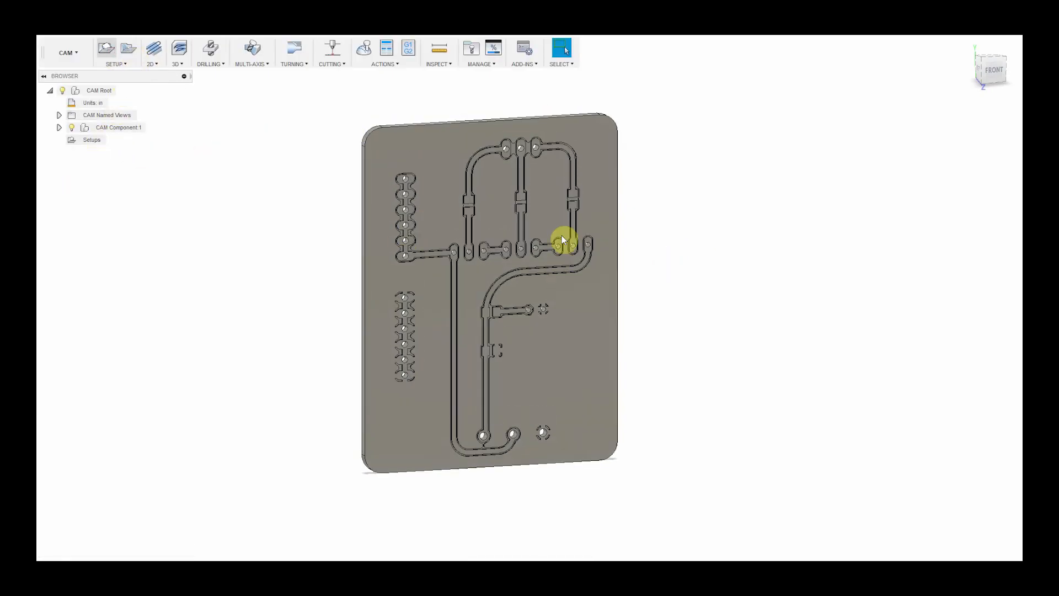
click(993, 70)
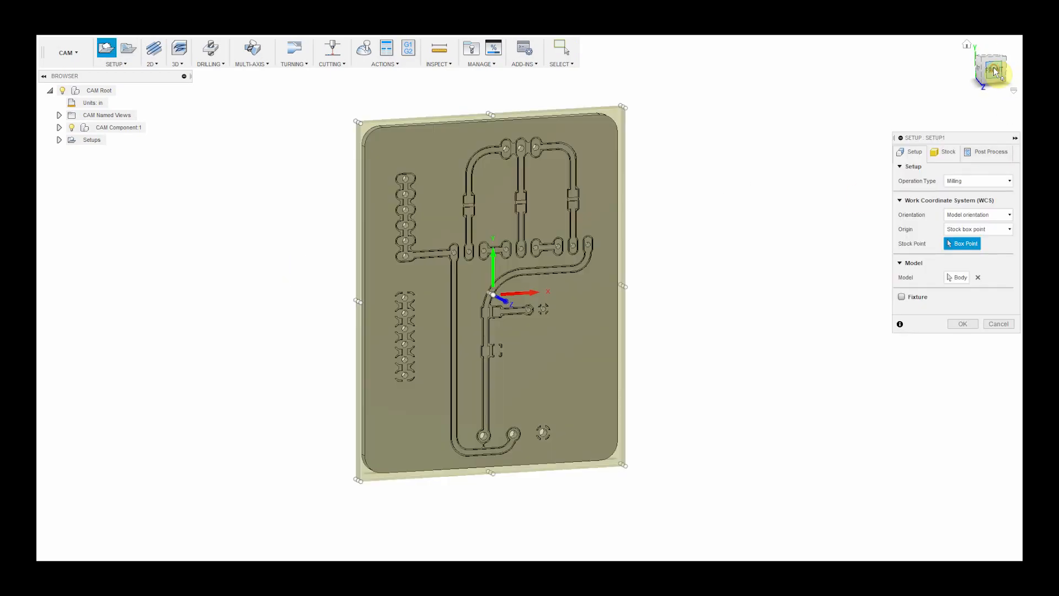
click(993, 70)
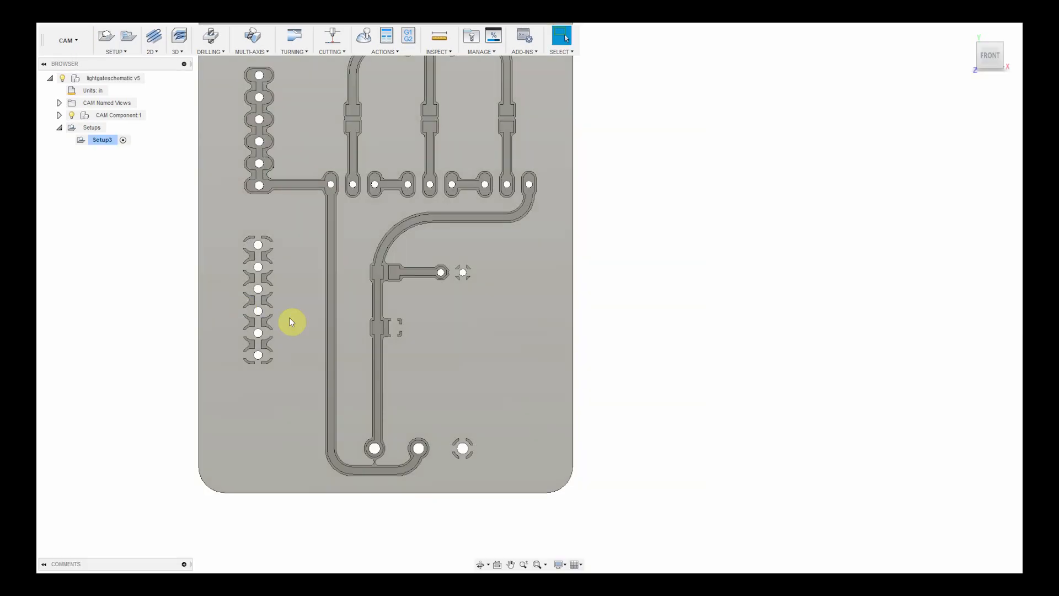
Measure the width of the isolation gap beside the long vertical trace.
scroll(312, 317, up, 10)
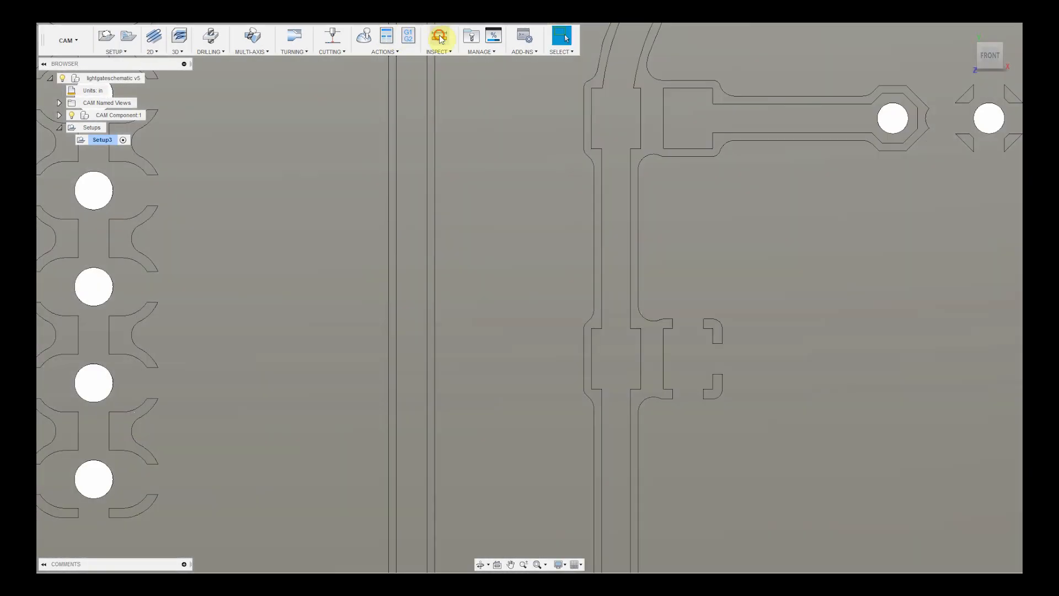
click(439, 36)
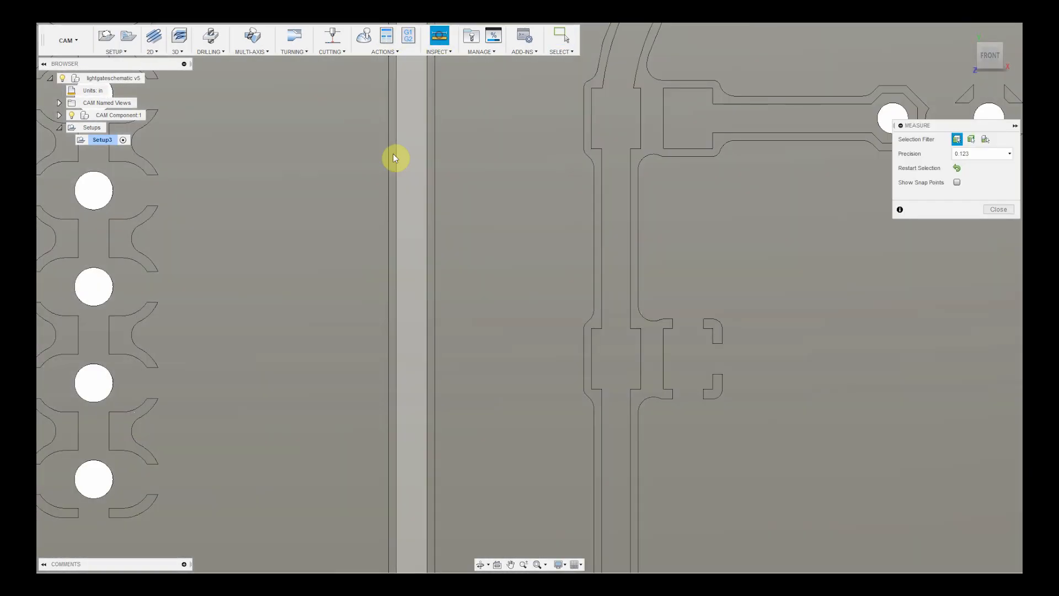
click(396, 160)
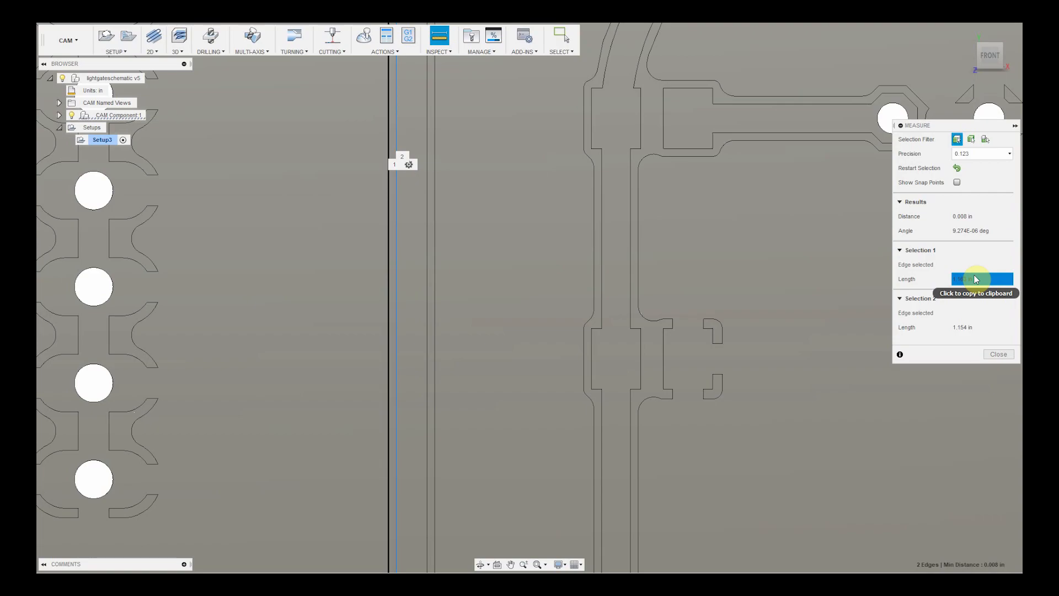
click(999, 353)
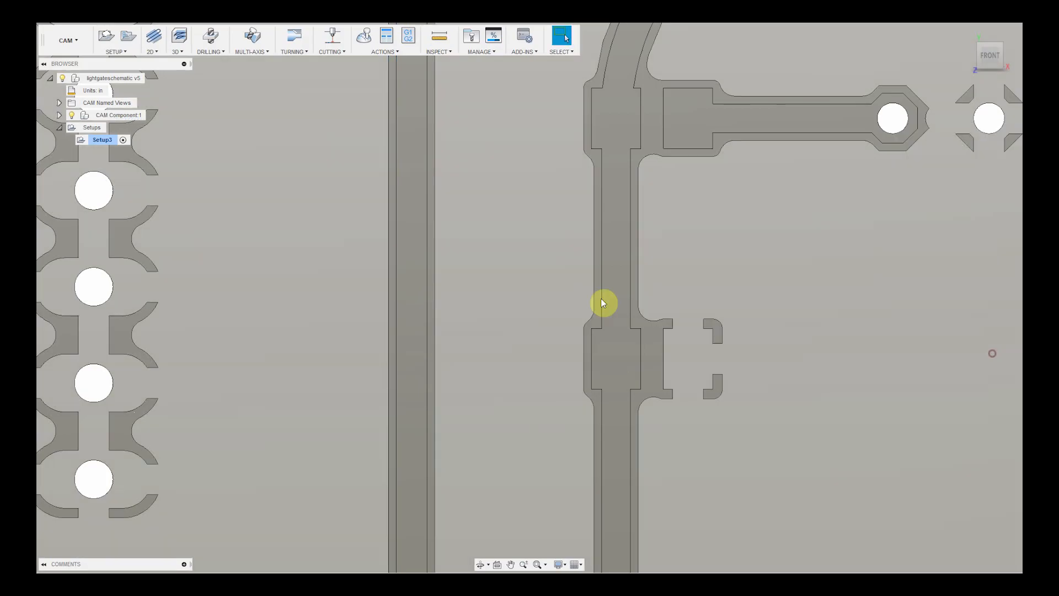
scroll(601, 299, down, 8)
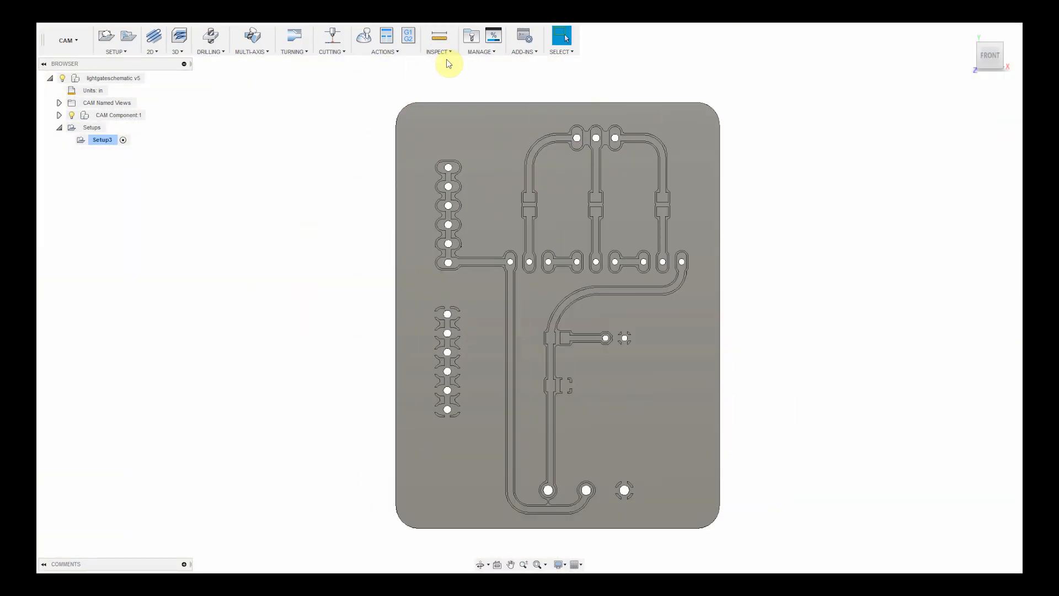
Add a new mill to the local Pocket+NC+Tool+Library (1) in the CAM tool library, with the description "faux vbit".
click(471, 36)
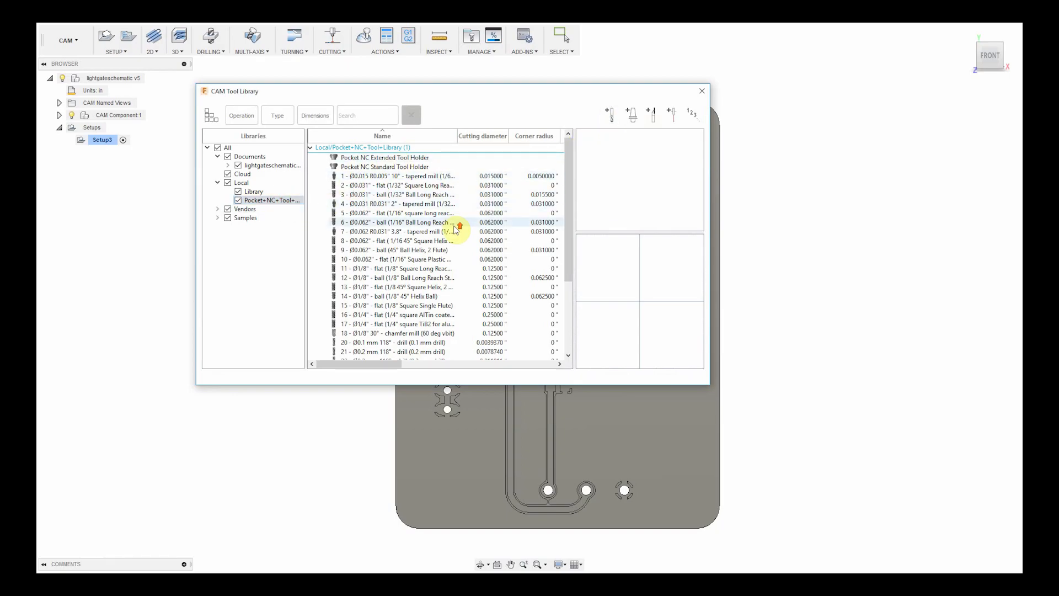
click(418, 159)
click(609, 117)
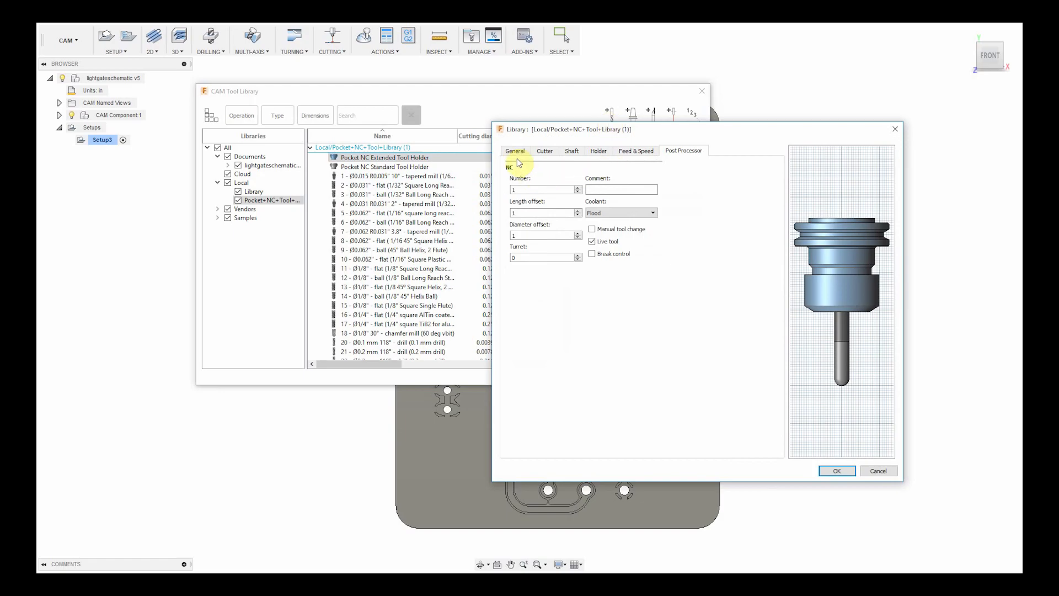
click(516, 152)
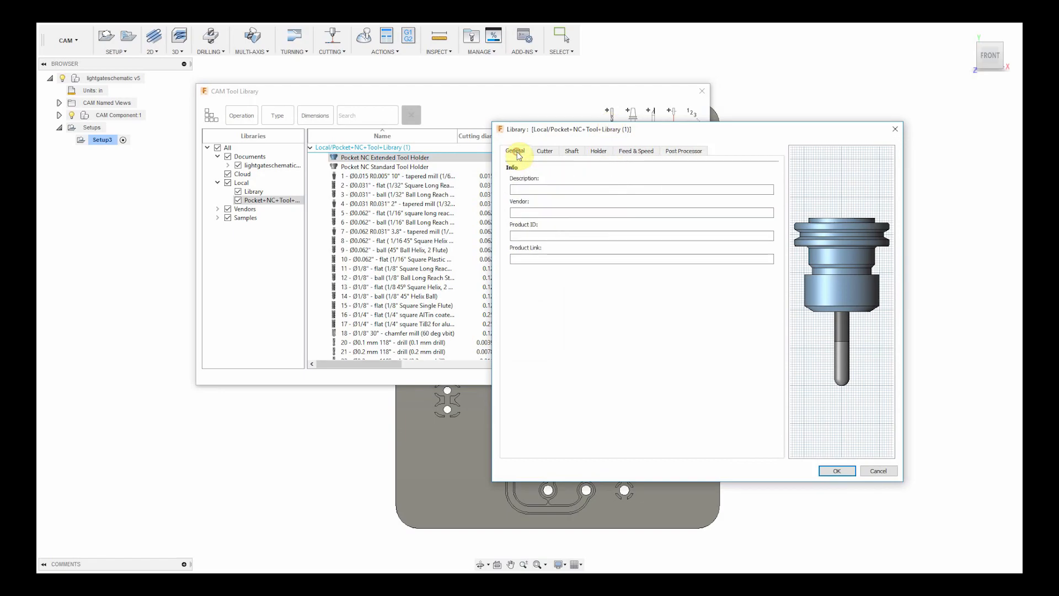
click(541, 189)
text(faux vbit)
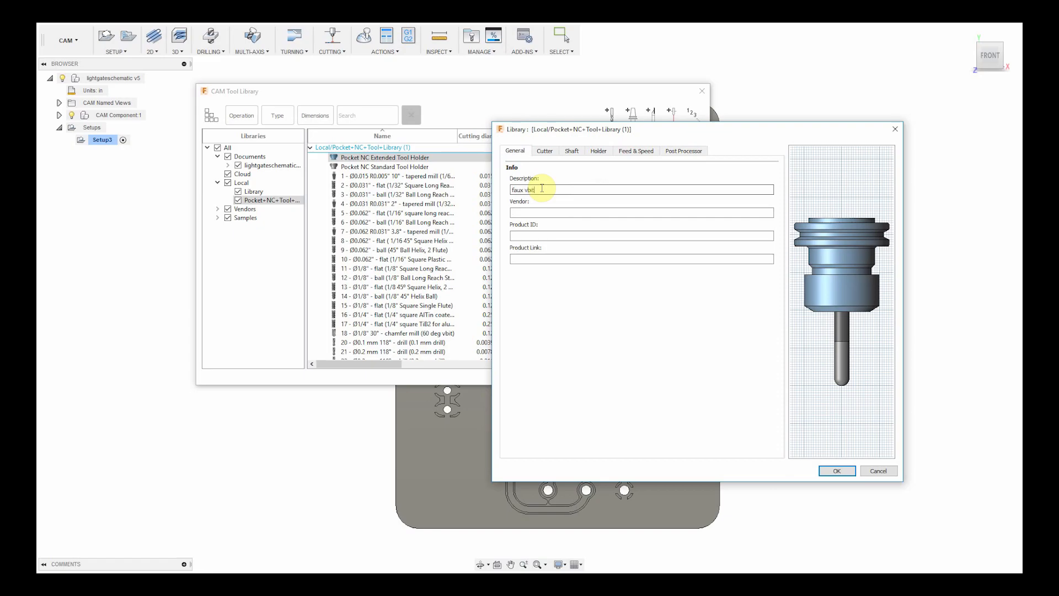
Define the new tool's cutter as a flat end mill with 2 flutes.
click(545, 151)
click(564, 190)
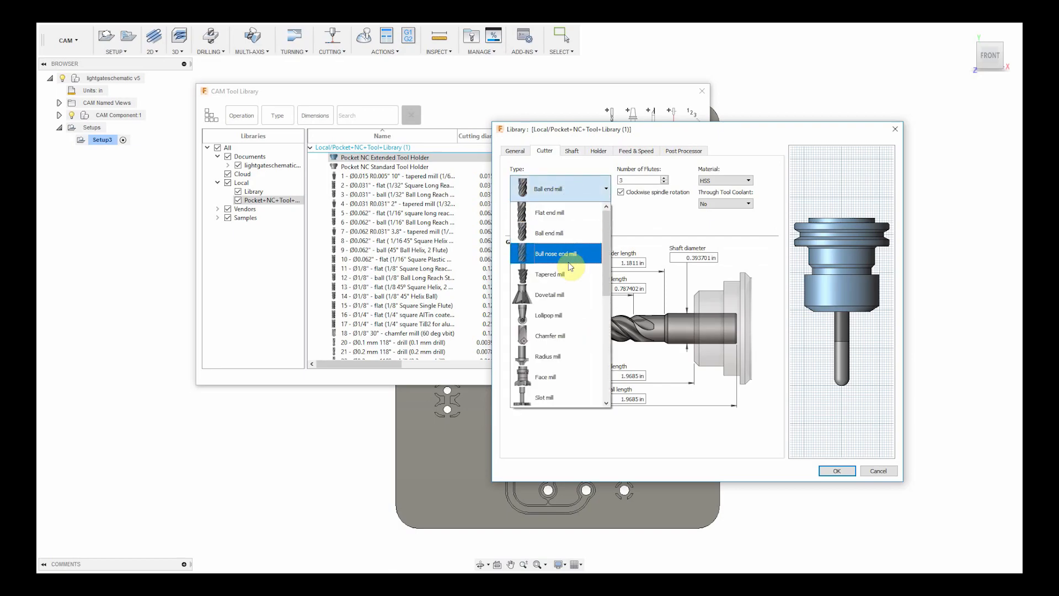
click(568, 213)
double_click(620, 180)
text(2)
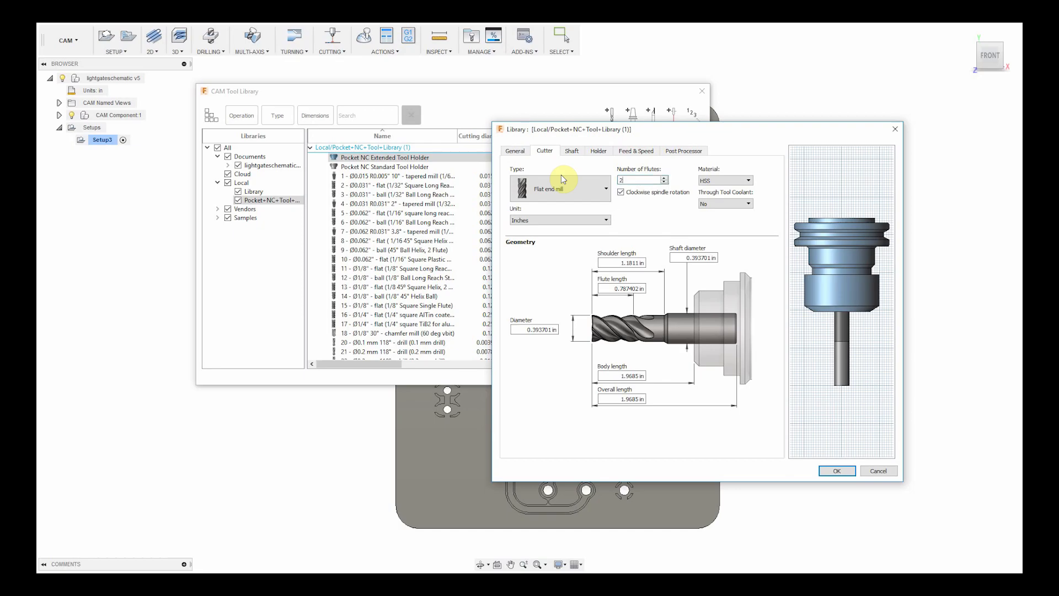
key(Tab)
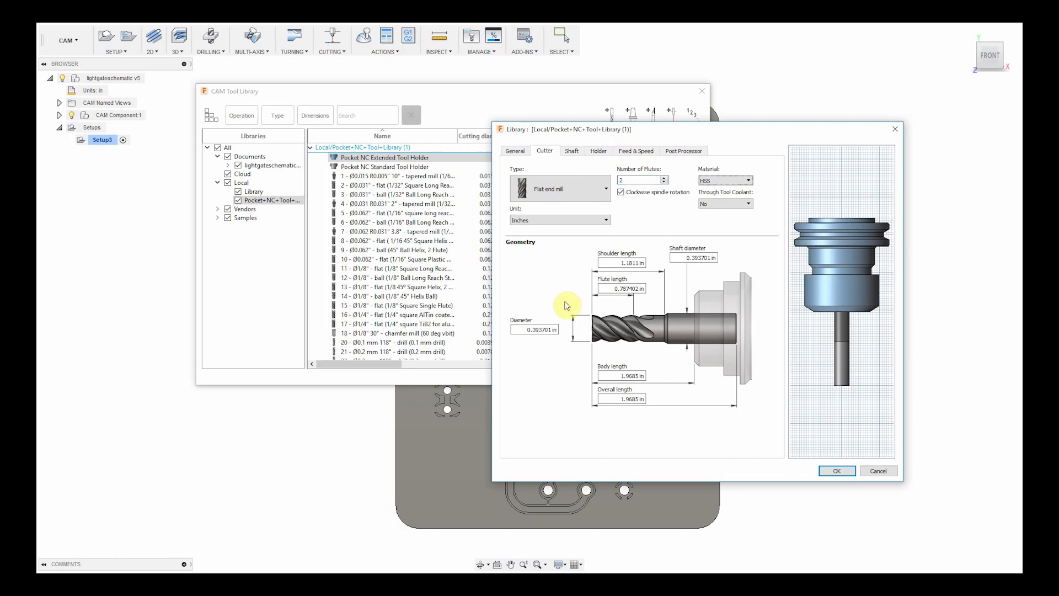
Set the new cutter's diameter to 0.006 in, body length to 0.5 in and overall length to 1.5 in.
double_click(530, 329)
text(0.006)
click(621, 262)
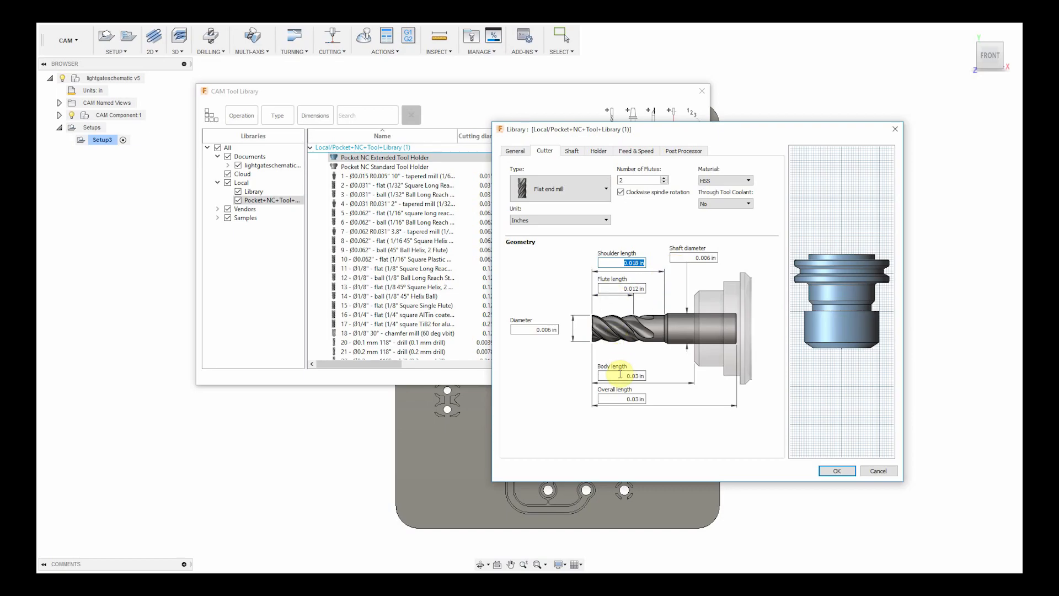
mouse_move(616, 376)
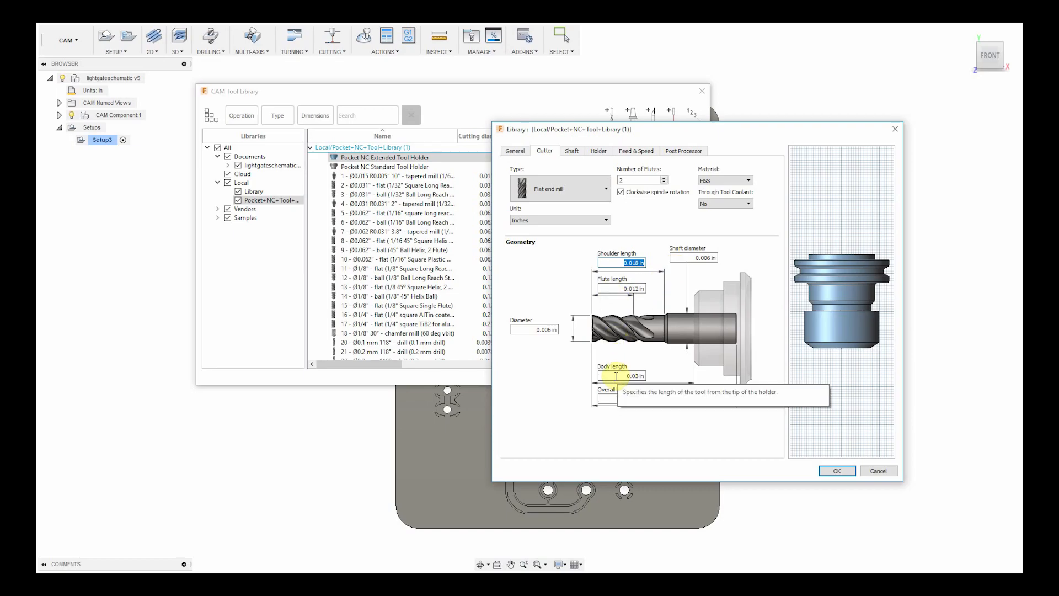
click(628, 376)
text(0.5)
key(Tab)
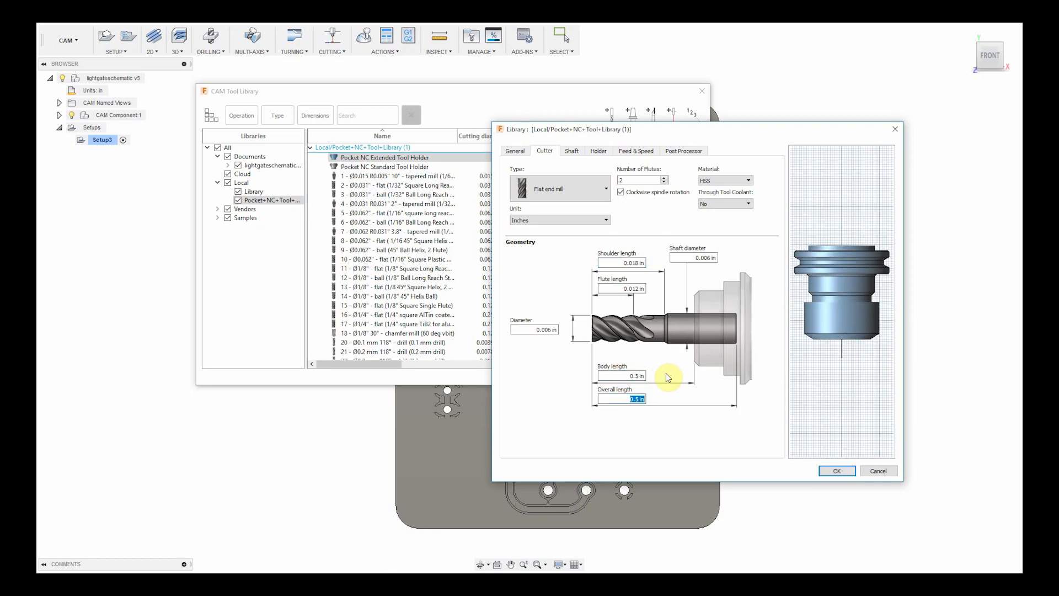
text(1.5)
Set the new cutter's shaft diameter to 0.125 in and its shoulder length to 0.18 in.
click(689, 257)
text(1.25)
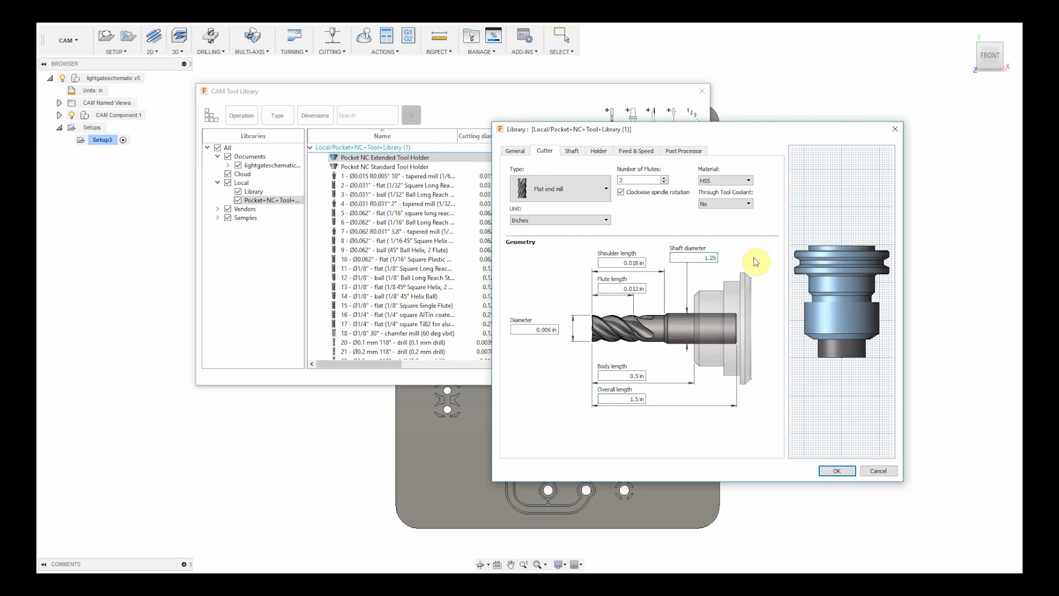
drag(693, 258, 756, 257)
text(.125)
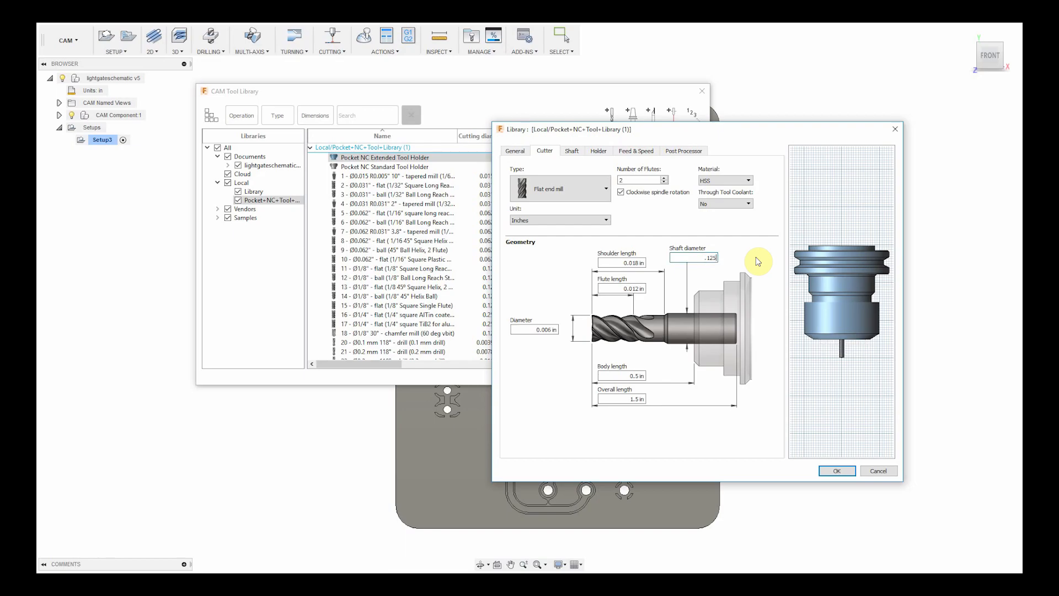
key(Tab)
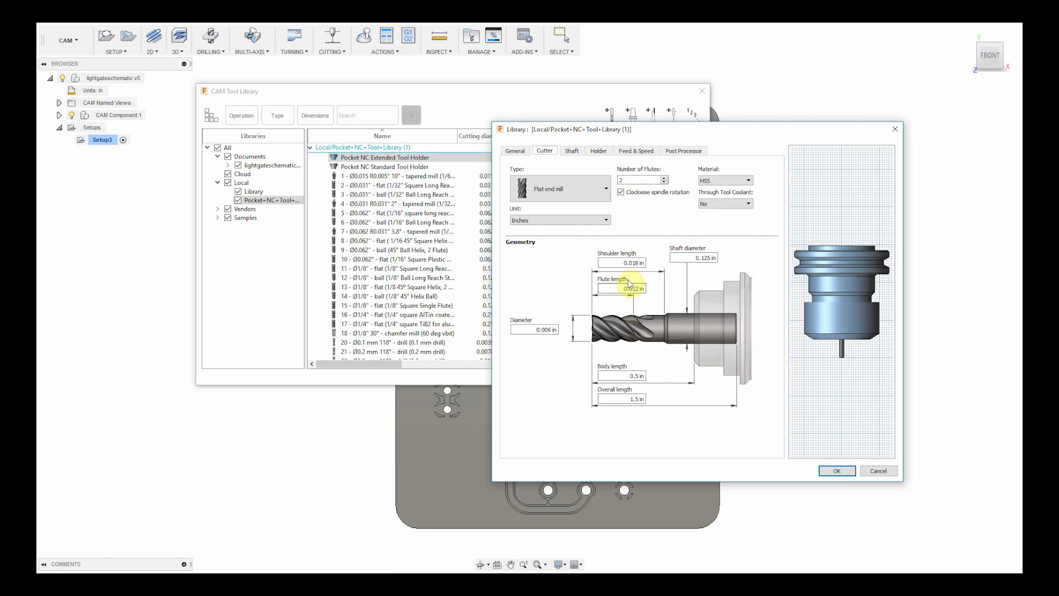
click(635, 263)
key(BackSpace)
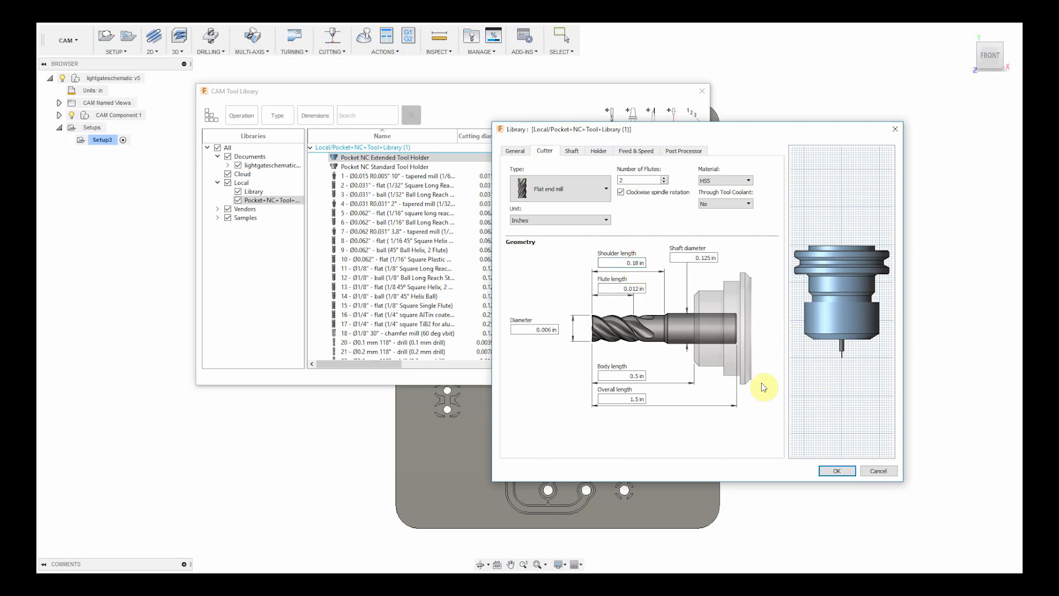
Assign the Pocket NC Extended Tool Holder to the faux vbit tool.
click(574, 152)
click(600, 152)
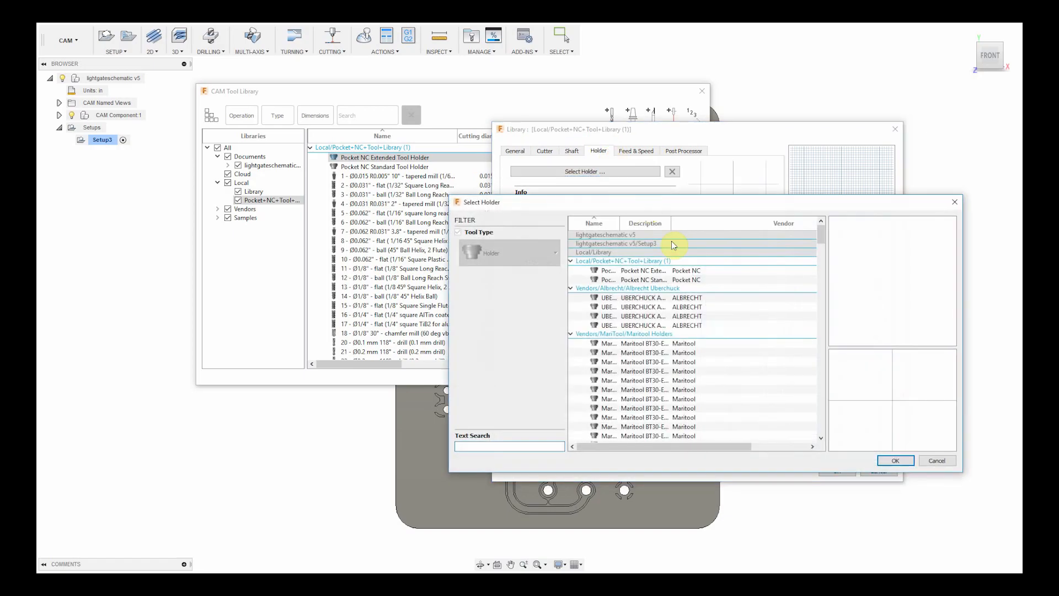
click(660, 274)
click(894, 459)
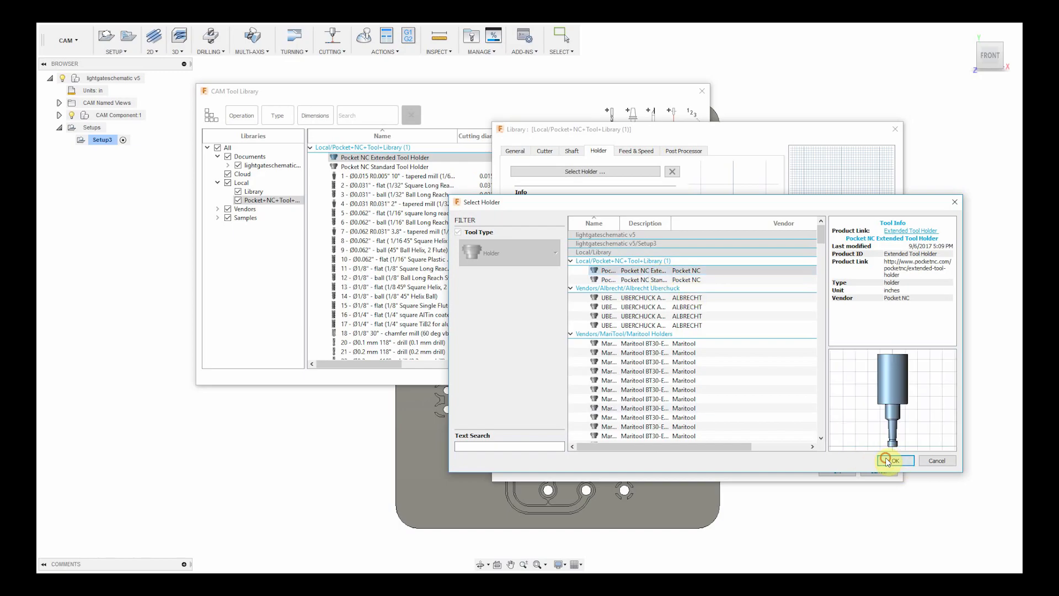
Give the faux vbit tool number 40, save it to the library and close the tool library.
click(664, 152)
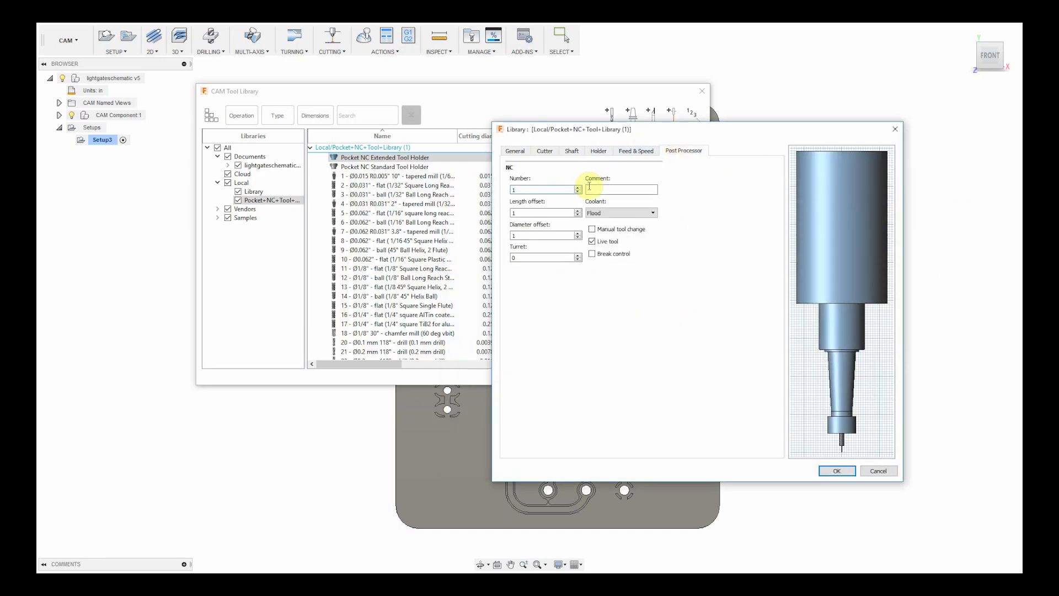
double_click(546, 188)
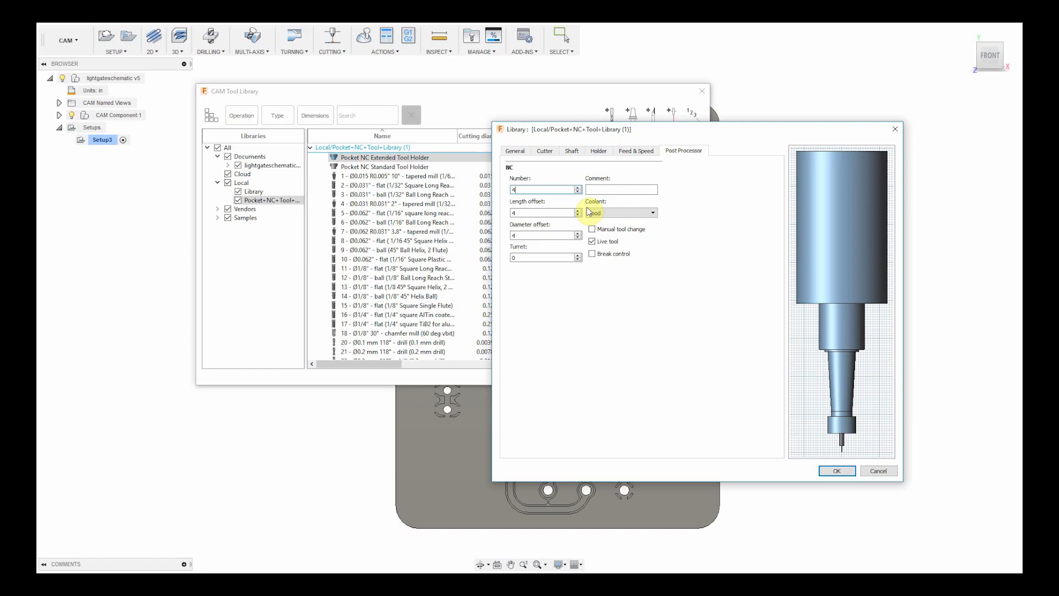
click(831, 471)
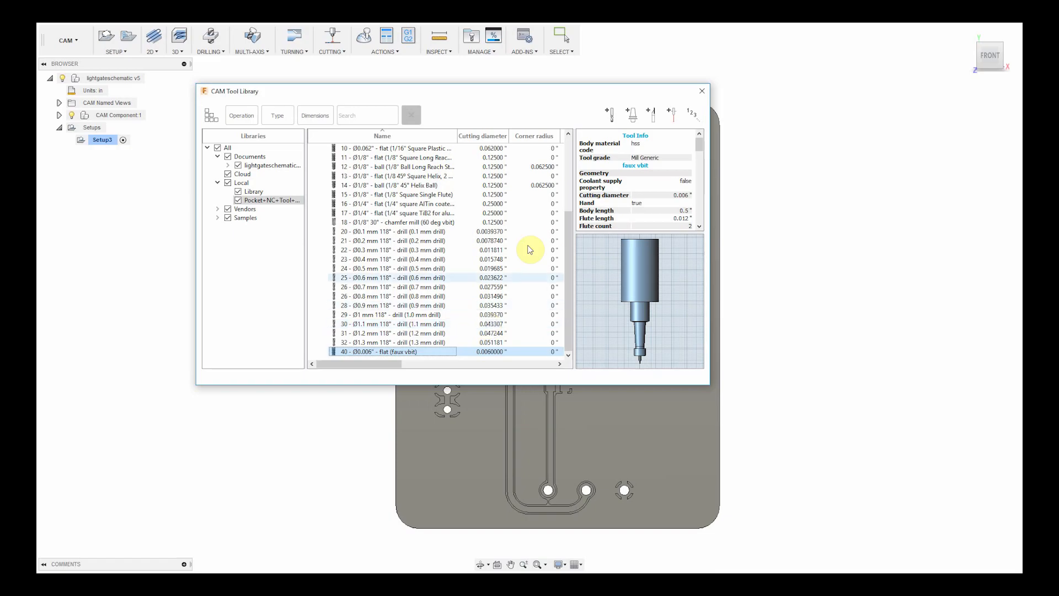
click(701, 92)
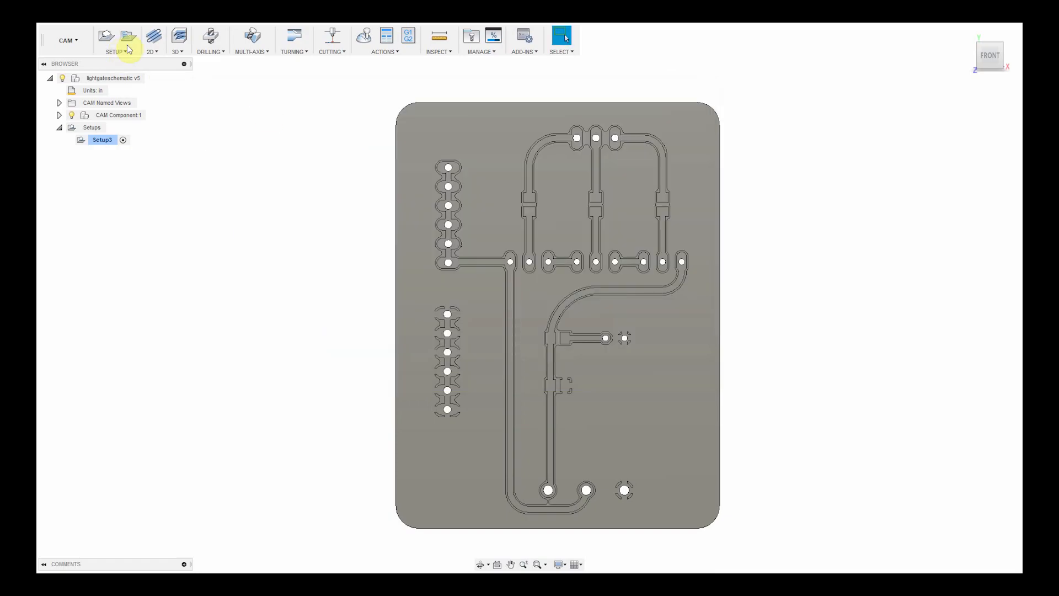
Start a 2D Pocket operation using the #40 faux vbit from the Pocket+NC+Tool+Library (1).
click(158, 52)
click(171, 72)
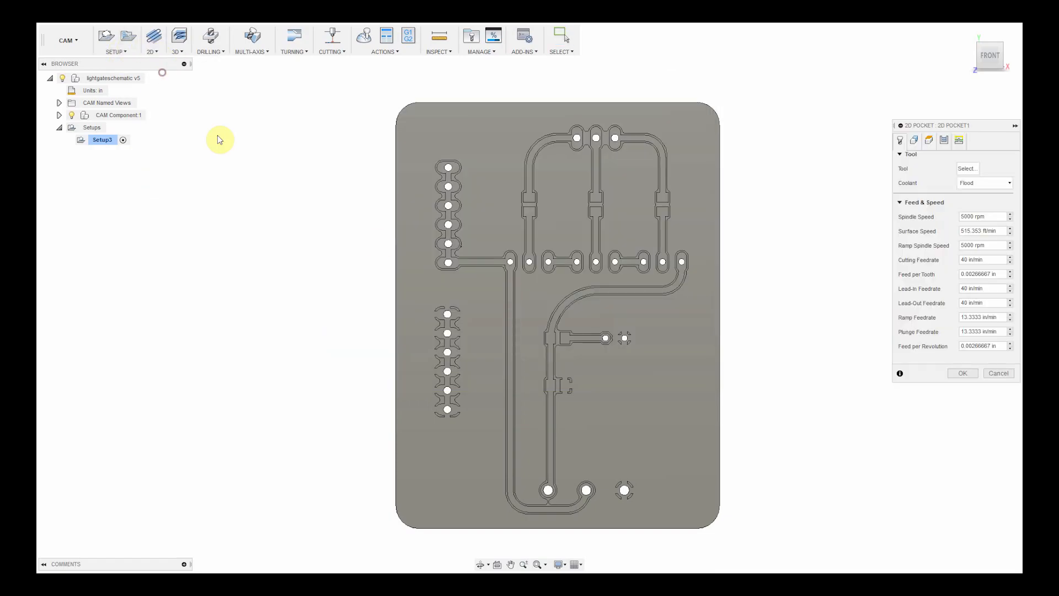
click(967, 171)
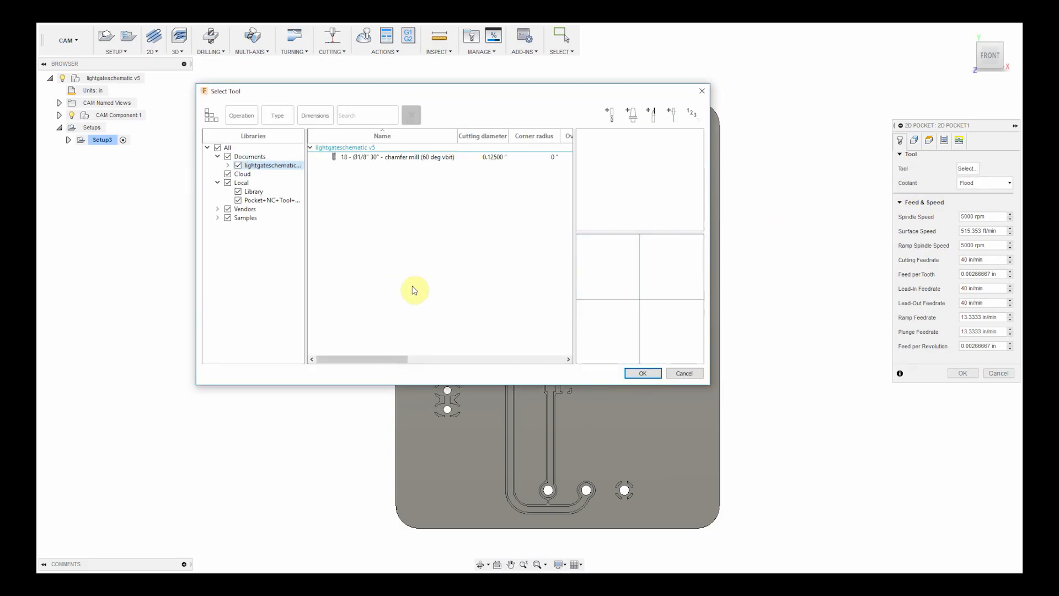
click(273, 201)
scroll(397, 304, down, 5)
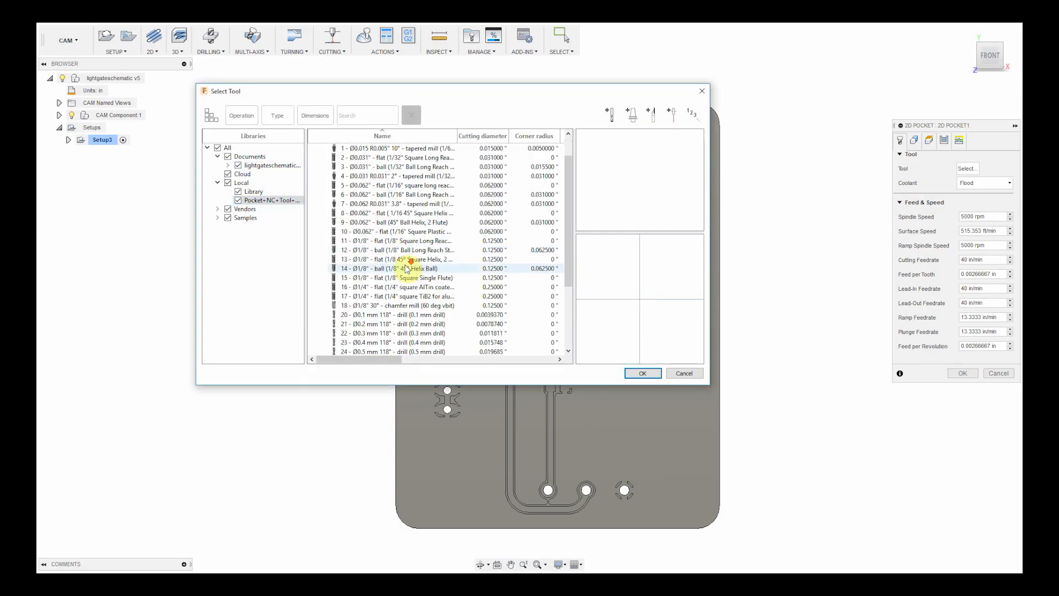
double_click(390, 343)
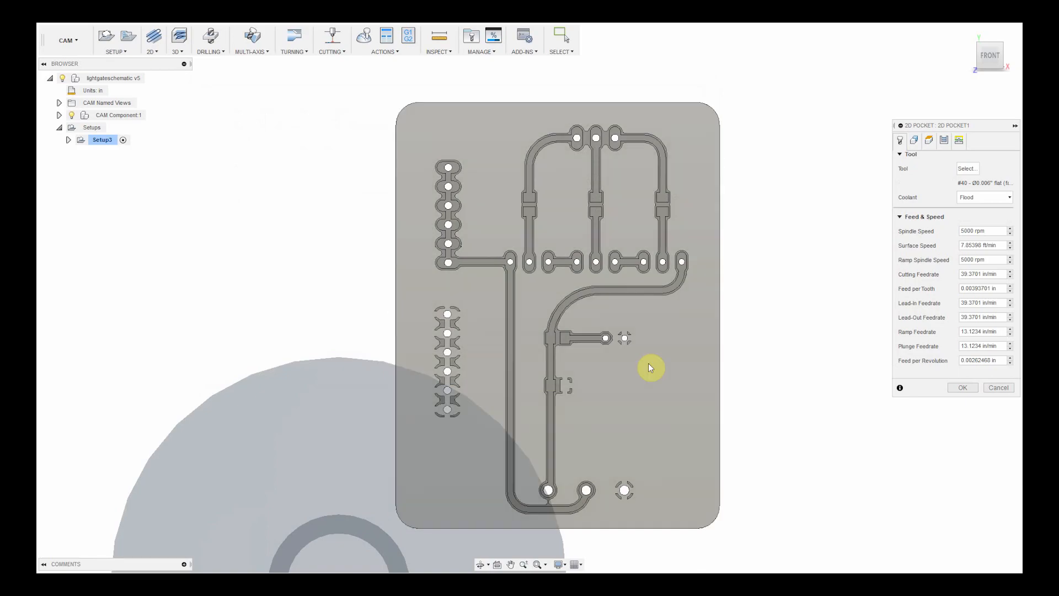
Set the pocket's cutting, lead-in and lead-out feedrates to 20 in/min and the ramp and plunge feedrates to 10 in/min.
drag(1002, 273, 881, 276)
text(20)
key(Tab)
text(20)
key(Tab)
text(20)
key(Tab)
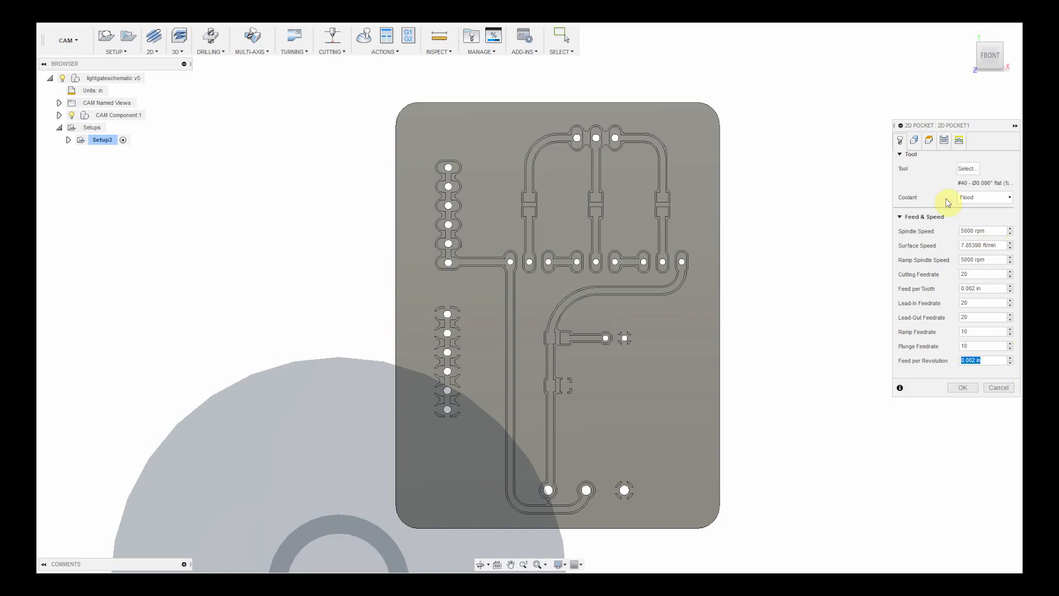
Choose the curved gap at the lower right of the bottom hole in the lower header column as pocket geometry.
click(915, 144)
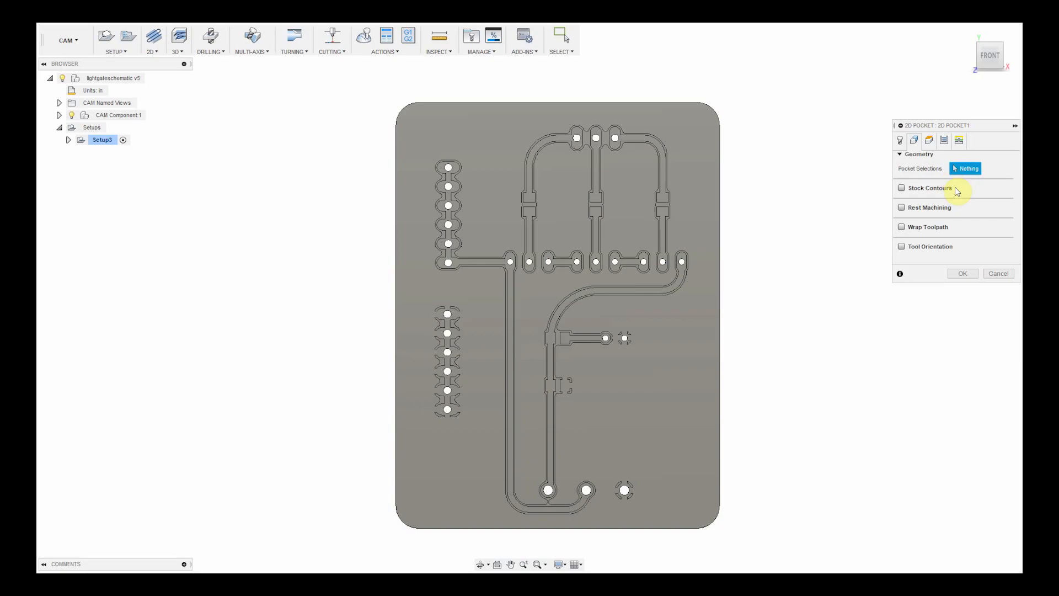
scroll(471, 425, up, 10)
scroll(450, 417, up, 5)
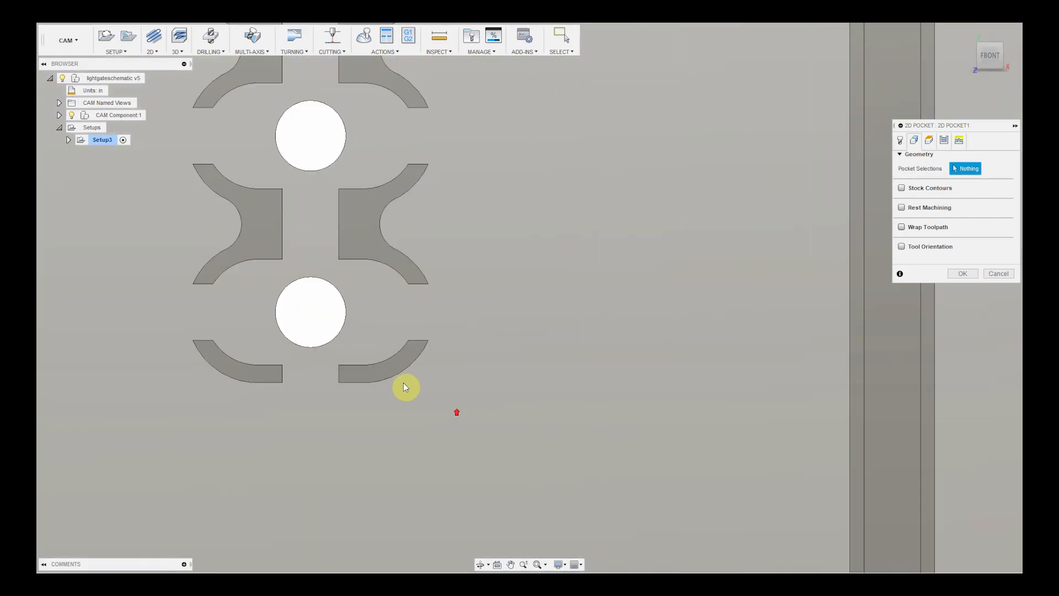
click(389, 371)
scroll(572, 399, down, 6)
scroll(577, 385, down, 3)
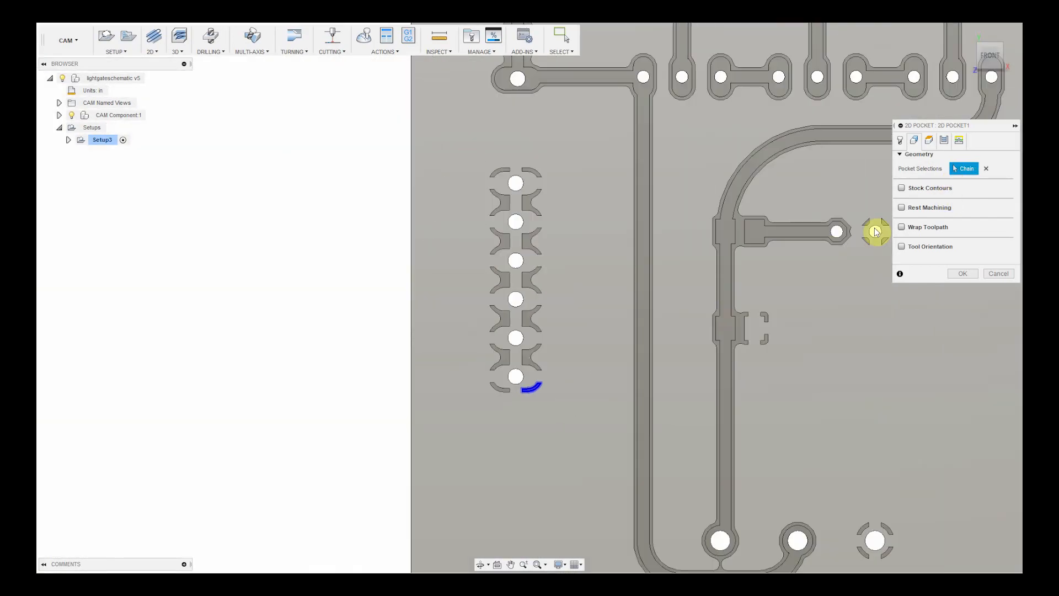
Set the clearance, retract and feed height offsets of the pocket to 0.1 in.
click(930, 144)
drag(971, 183, 846, 183)
text(.1)
key(Tab)
text(.1)
key(Tab)
text(.1)
key(Tab)
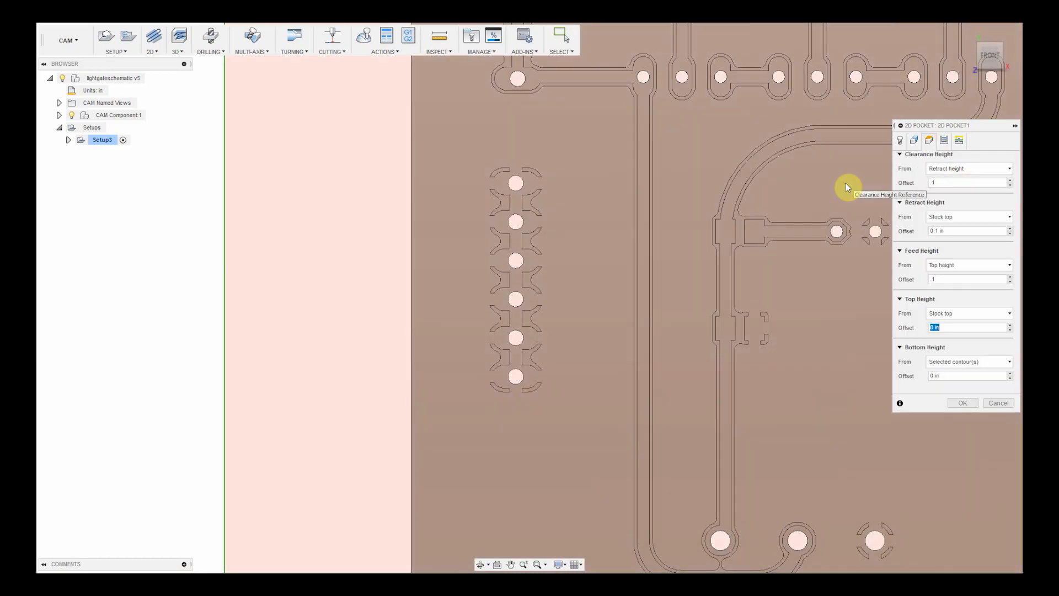
Turn off Stock to Leave, set the ramp type to Plunge and generate the 2D pocket toolpath.
click(944, 141)
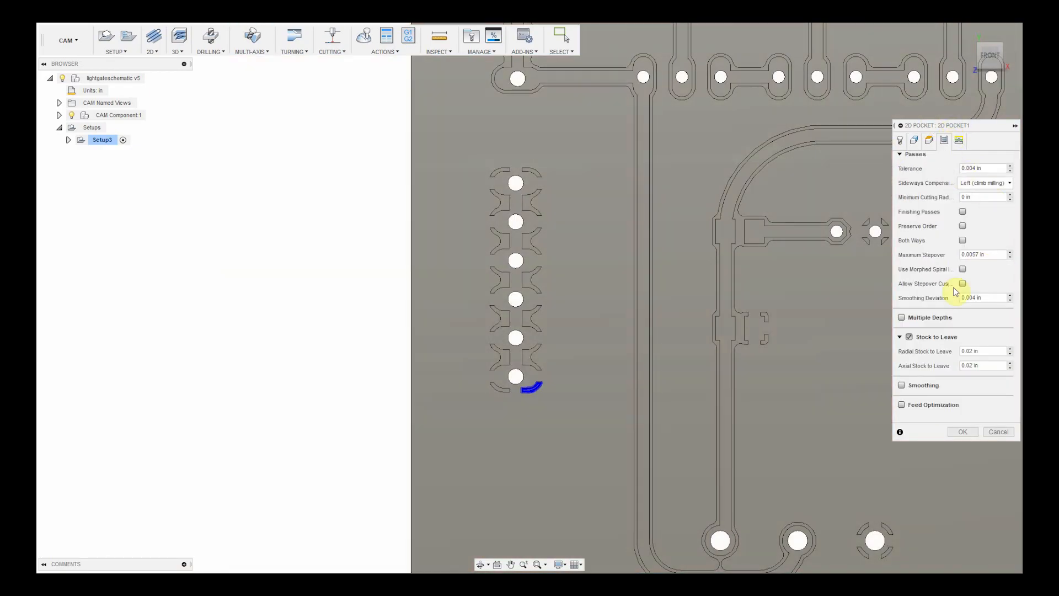
click(908, 336)
click(960, 142)
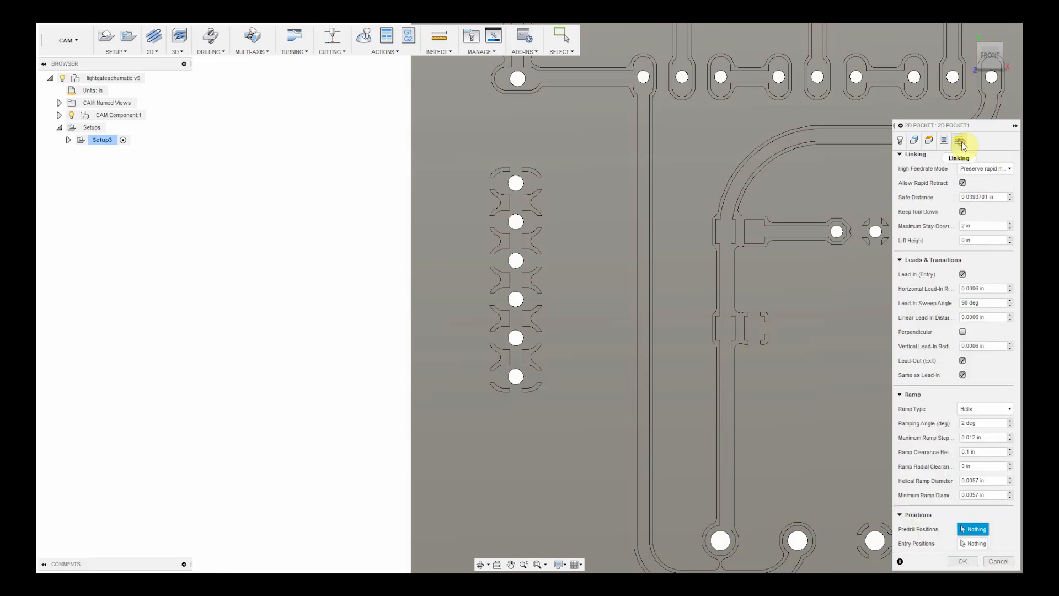
click(984, 409)
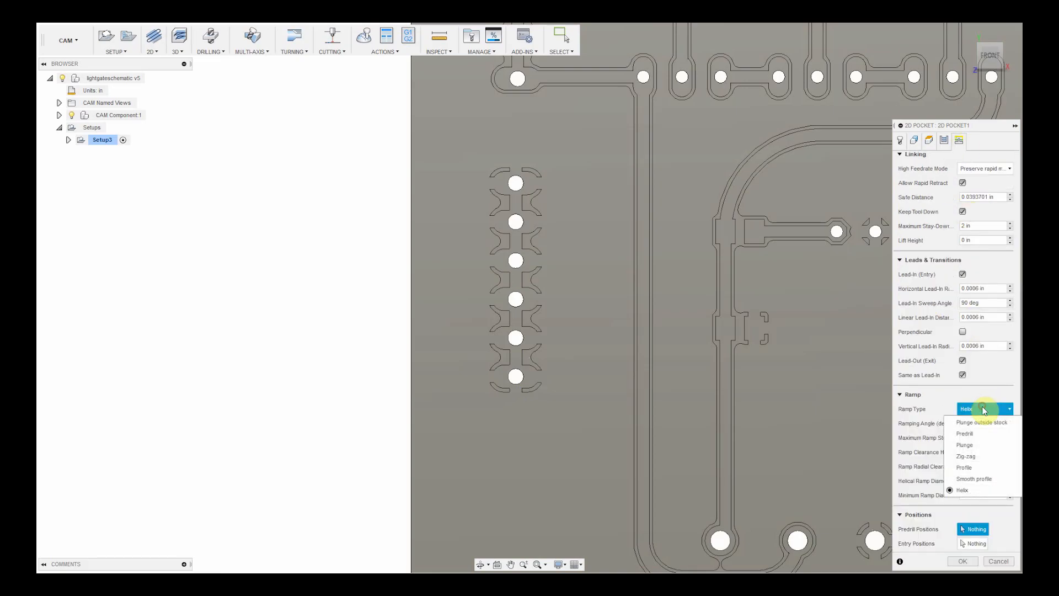
click(979, 444)
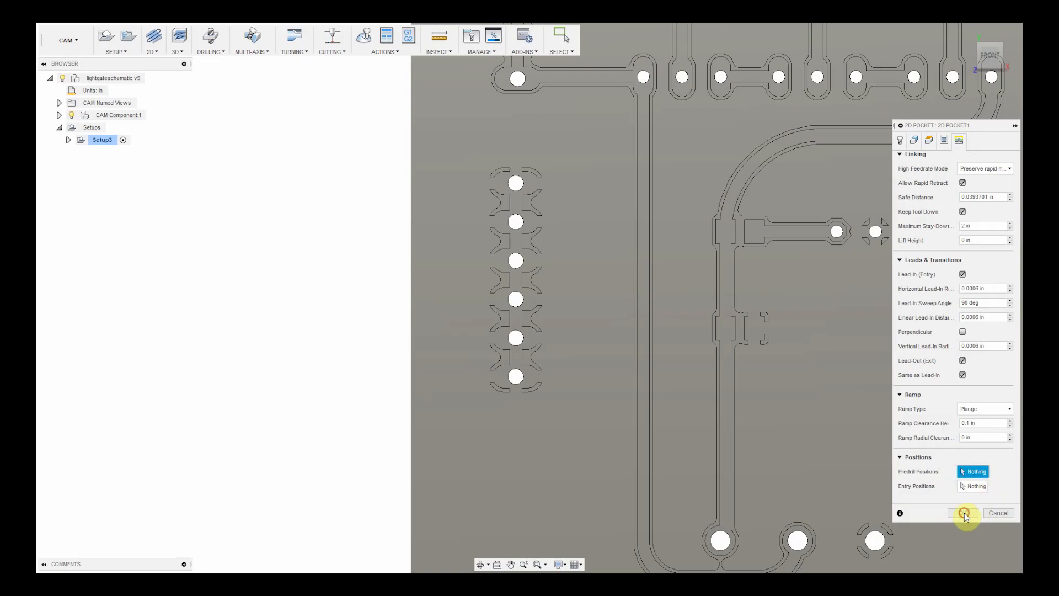
click(964, 513)
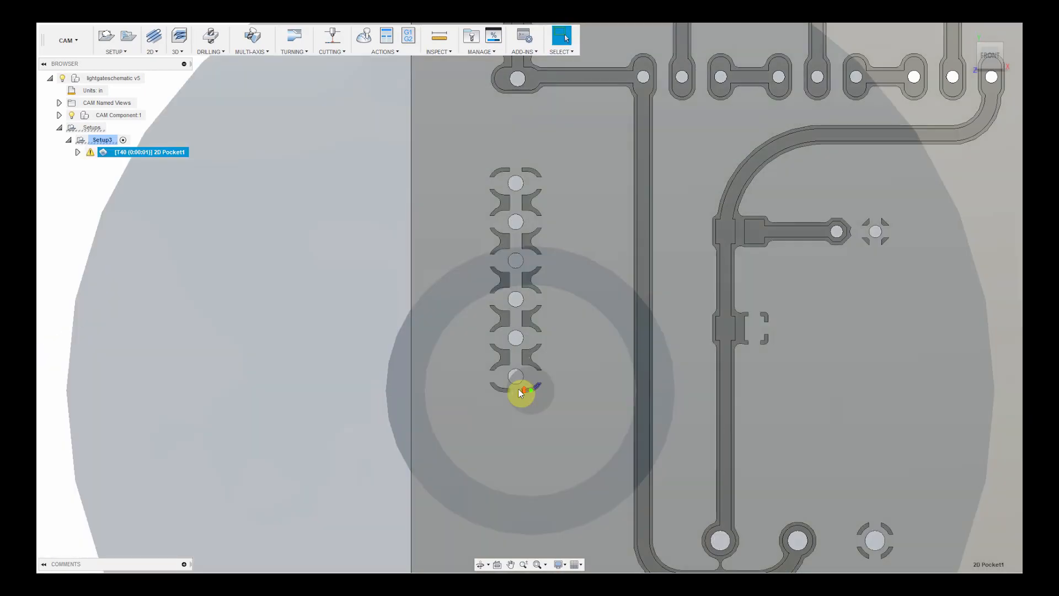
Examine the generated toolpath in the curved gap and read the warnings logged for the 2D pocket.
scroll(519, 389, up, 8)
scroll(660, 376, down, 4)
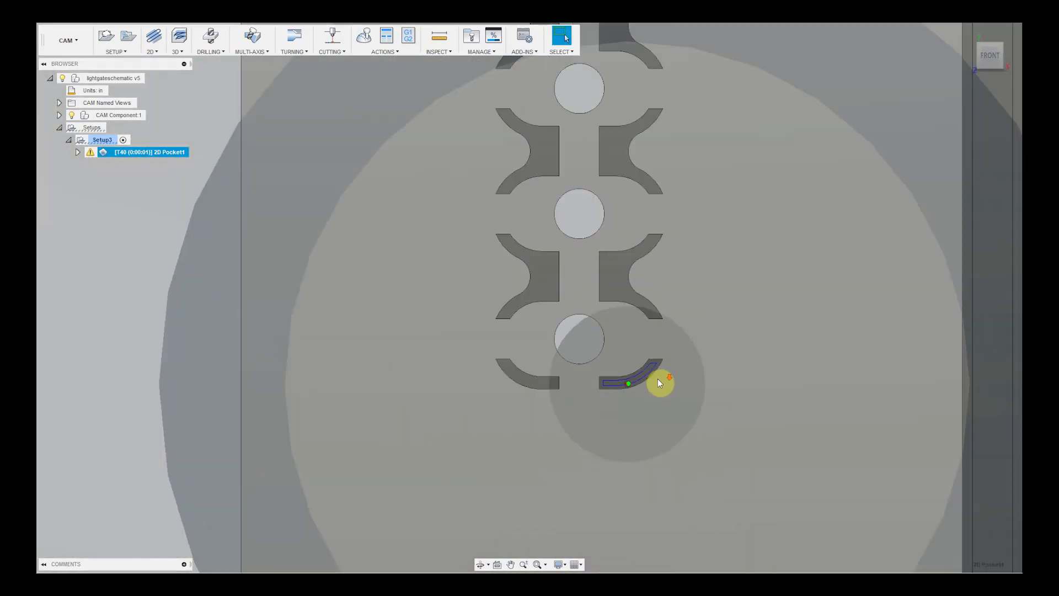
scroll(657, 379, down, 5)
right_click(165, 152)
click(94, 154)
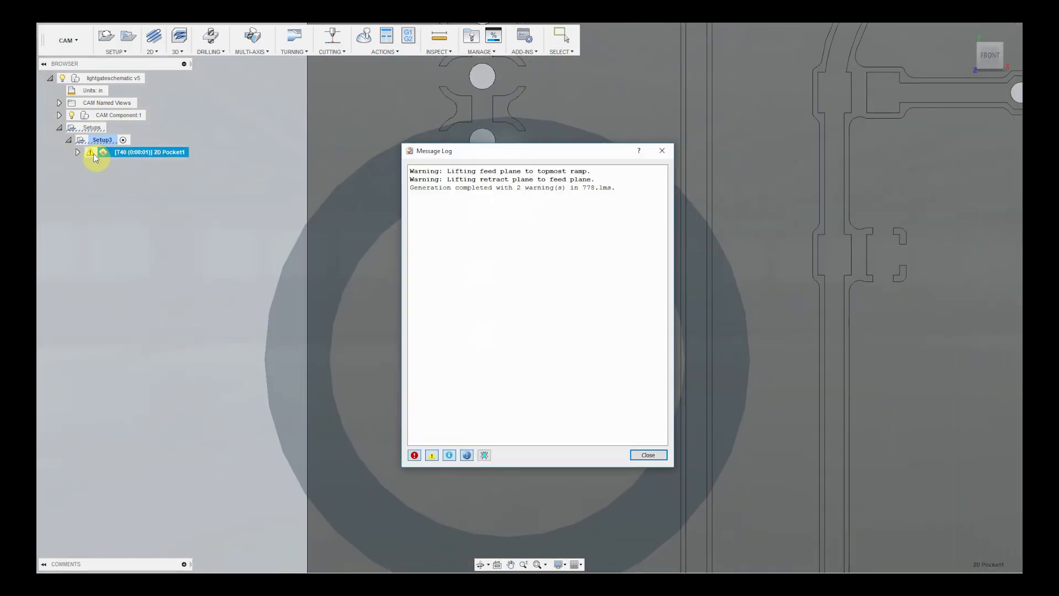
click(662, 151)
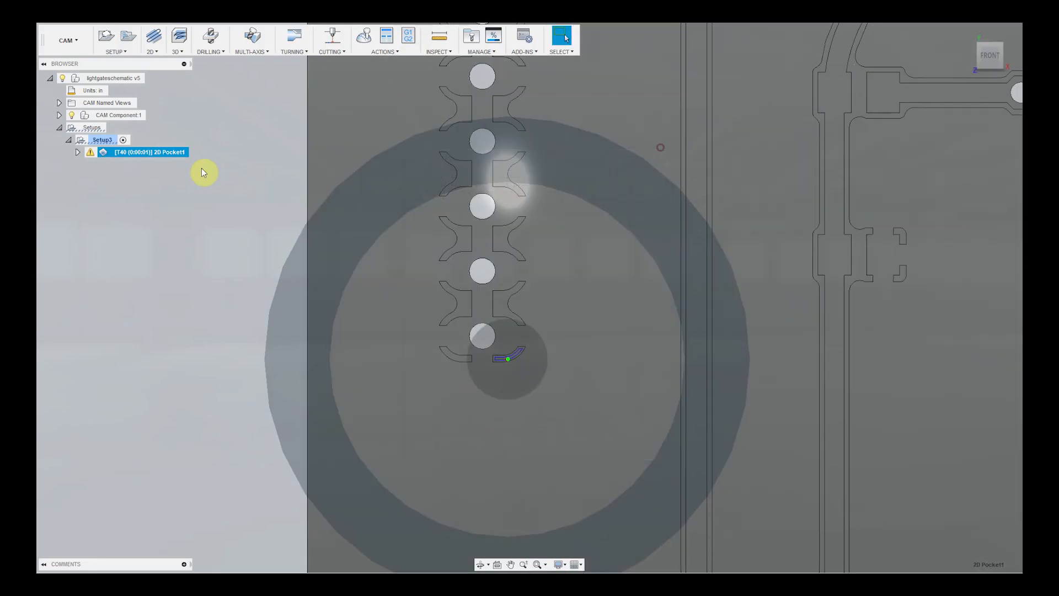
Edit the 2D pocket and add all remaining isolation gaps around the lower header column's holes to its pocket selections.
right_click(166, 154)
click(177, 163)
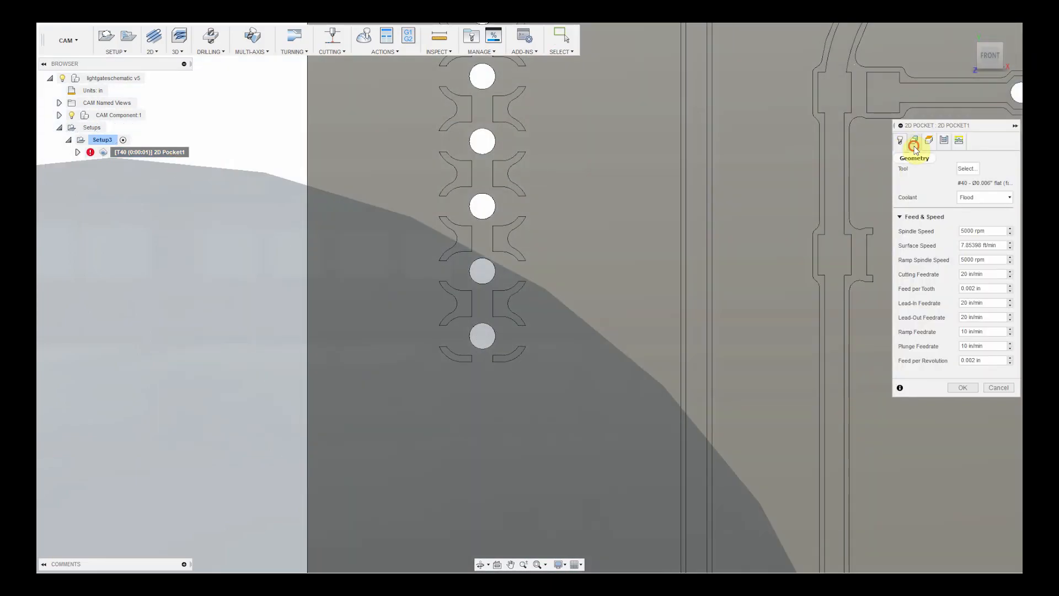
click(914, 141)
scroll(482, 354, up, 5)
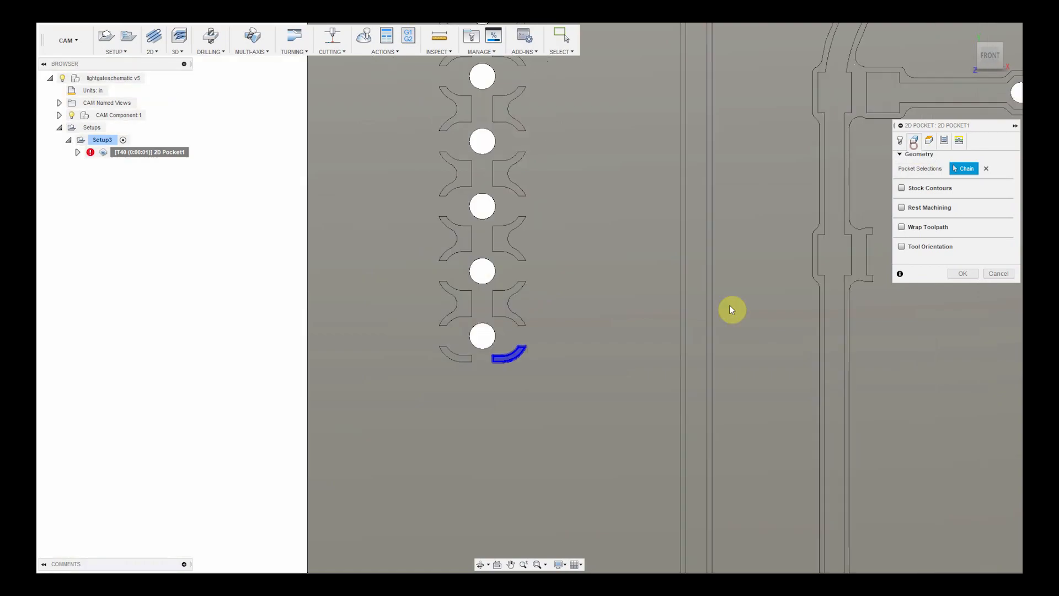
scroll(500, 401, up, 5)
click(409, 305)
click(417, 175)
click(501, 172)
middle_drag(685, 208, 695, 530)
click(507, 338)
click(507, 337)
click(428, 347)
click(428, 196)
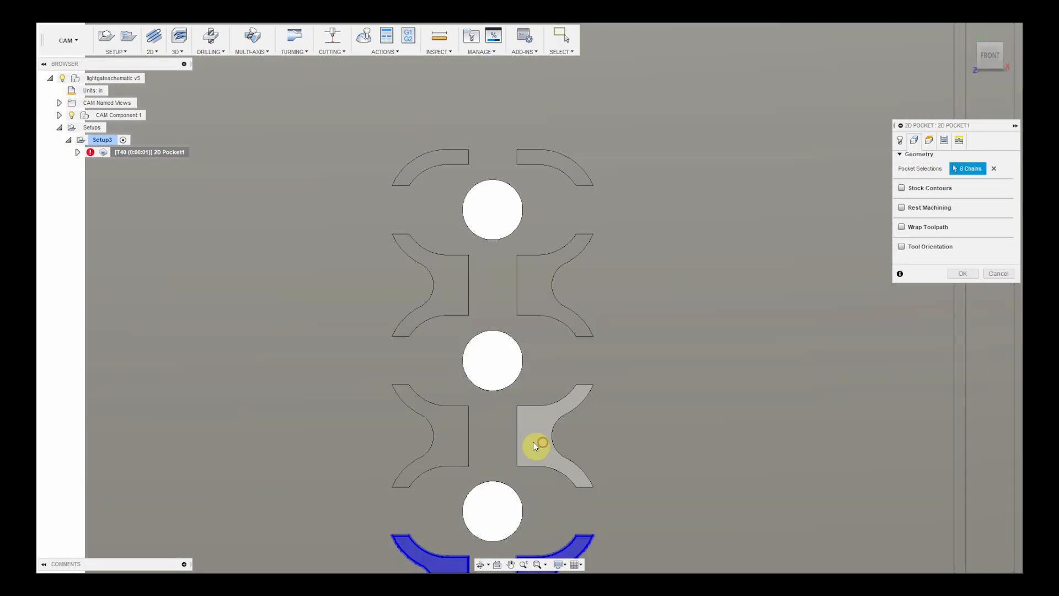
click(532, 436)
click(452, 436)
click(453, 284)
click(532, 284)
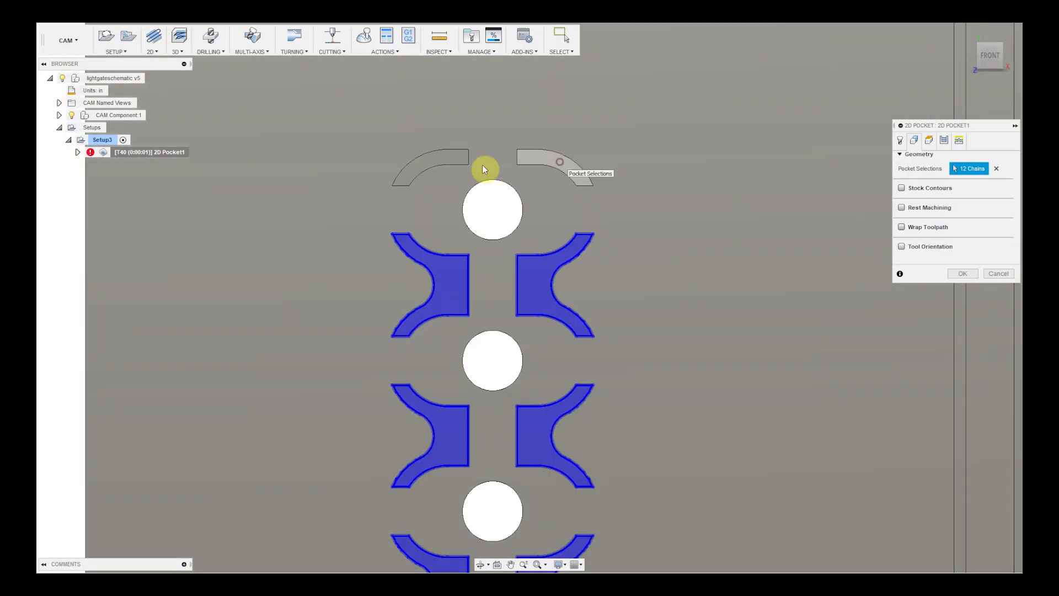
click(560, 161)
click(439, 159)
Add the four curved isolation gaps around the round hole in the board's lower right corner to the pocket selections.
scroll(687, 460, down, 7)
middle_drag(690, 463, 371, 252)
middle_drag(718, 488, 648, 262)
scroll(612, 345, up, 8)
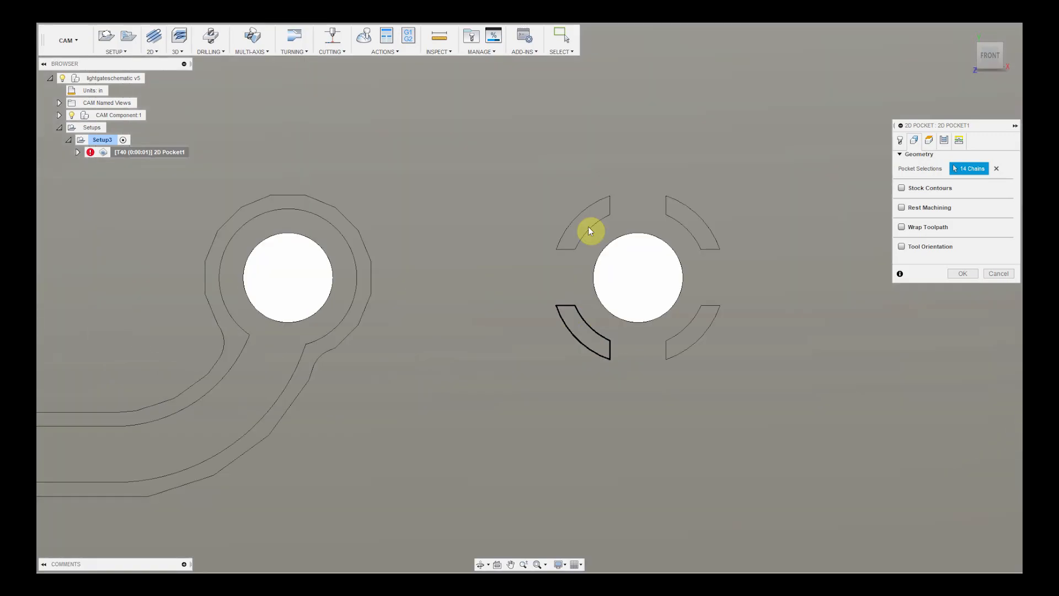
click(589, 230)
scroll(600, 349, up, 3)
click(598, 346)
click(741, 329)
click(788, 136)
Add the two small bracket-shaped gaps beside the lower component pad to the pocket selections.
scroll(740, 238, down, 8)
middle_drag(641, 77, 607, 355)
scroll(607, 353, up, 5)
click(605, 330)
click(604, 255)
Add the four triangular gaps around the isolated hole at the end of the short horizontal trace and generate the pocket toolpath.
scroll(701, 290, down, 4)
middle_drag(828, 206, 634, 370)
scroll(636, 341, up, 7)
click(664, 256)
click(668, 125)
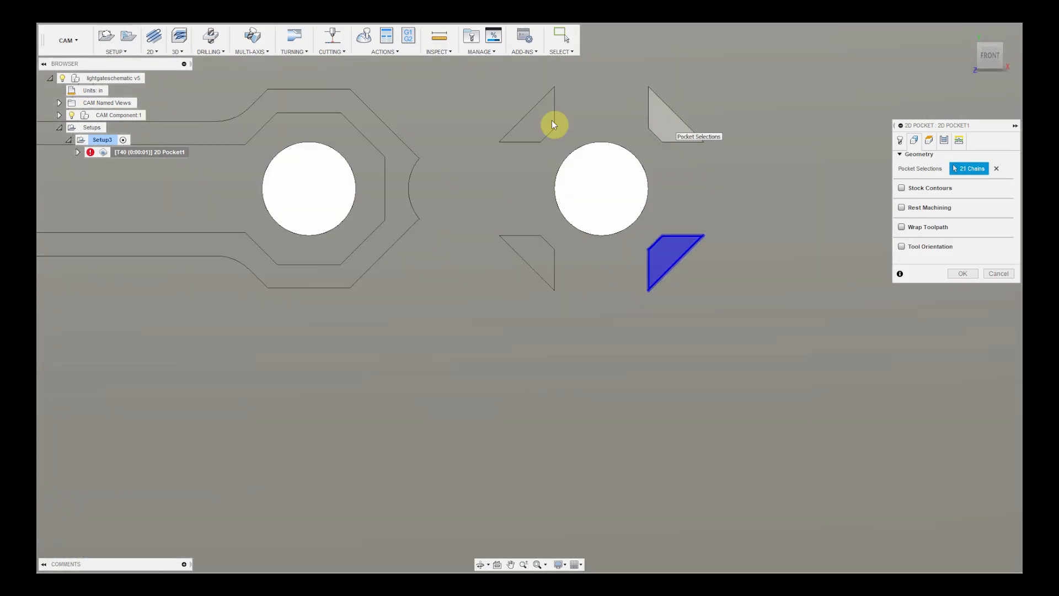
click(554, 125)
click(537, 253)
click(962, 273)
scroll(520, 438, down, 8)
middle_drag(520, 437, 630, 401)
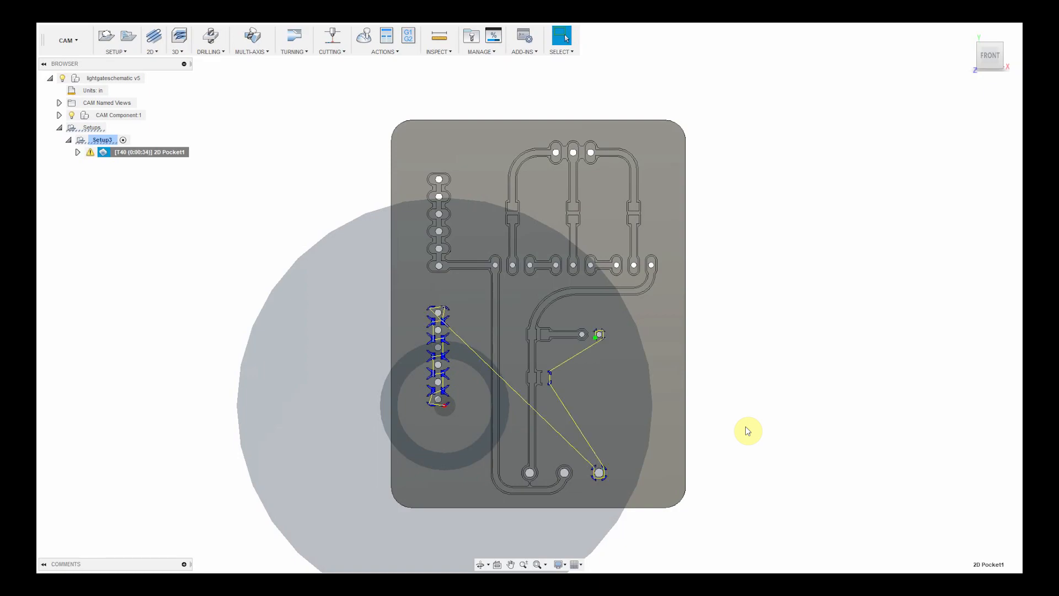
Duplicate the 2D pocket, open the copy for editing and clear its pocket selections.
key(ctrl+d)
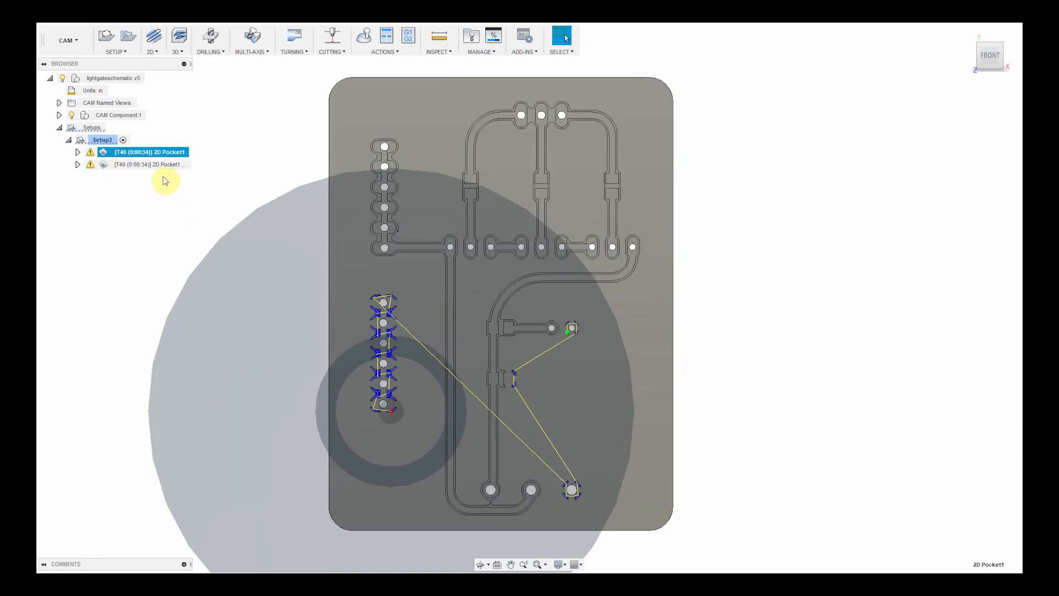
right_click(160, 167)
click(180, 178)
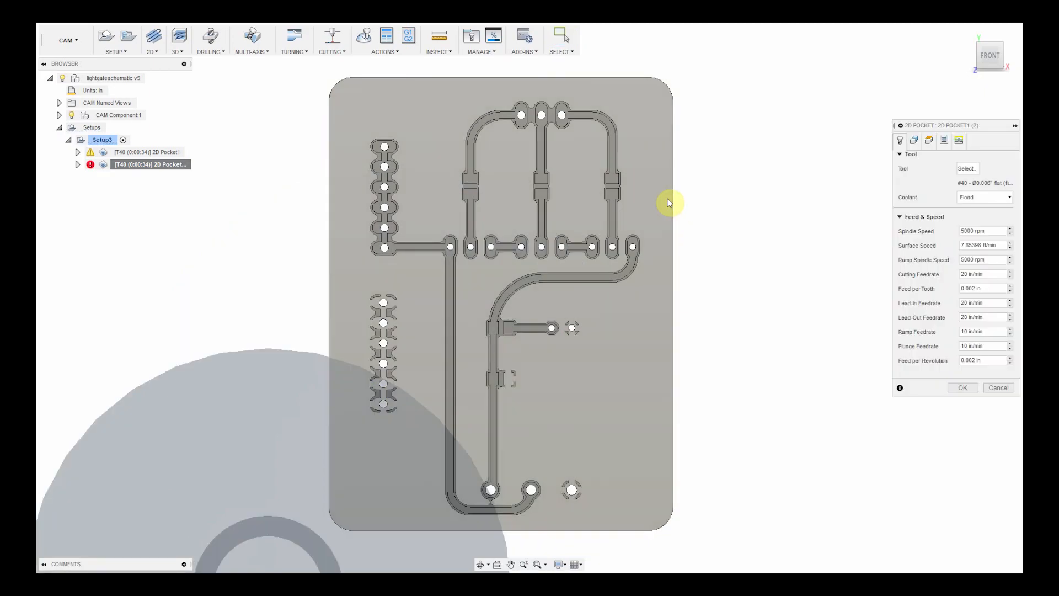
click(914, 142)
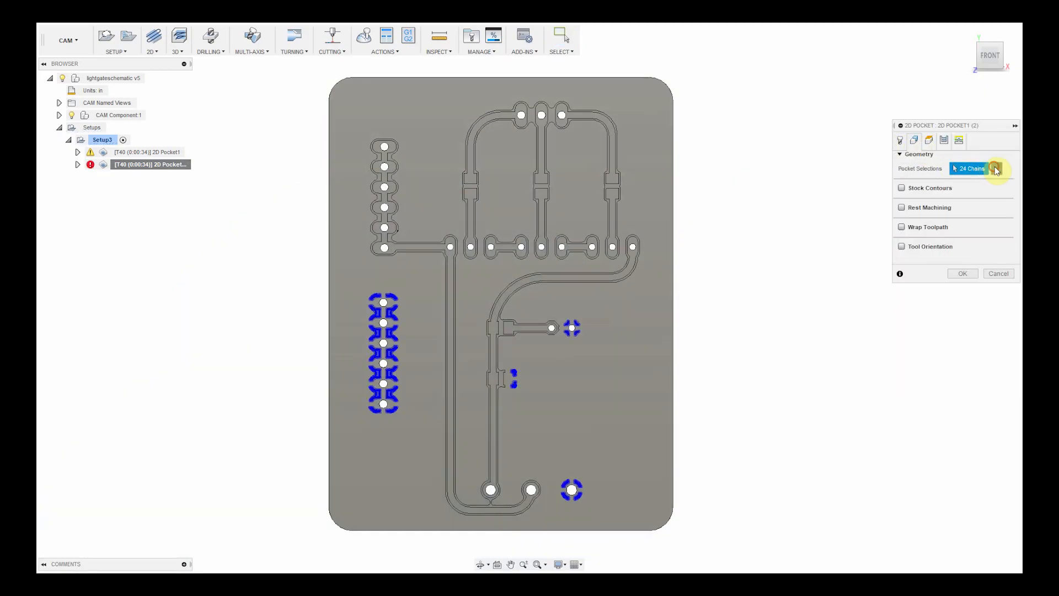
click(996, 168)
scroll(454, 350, up, 10)
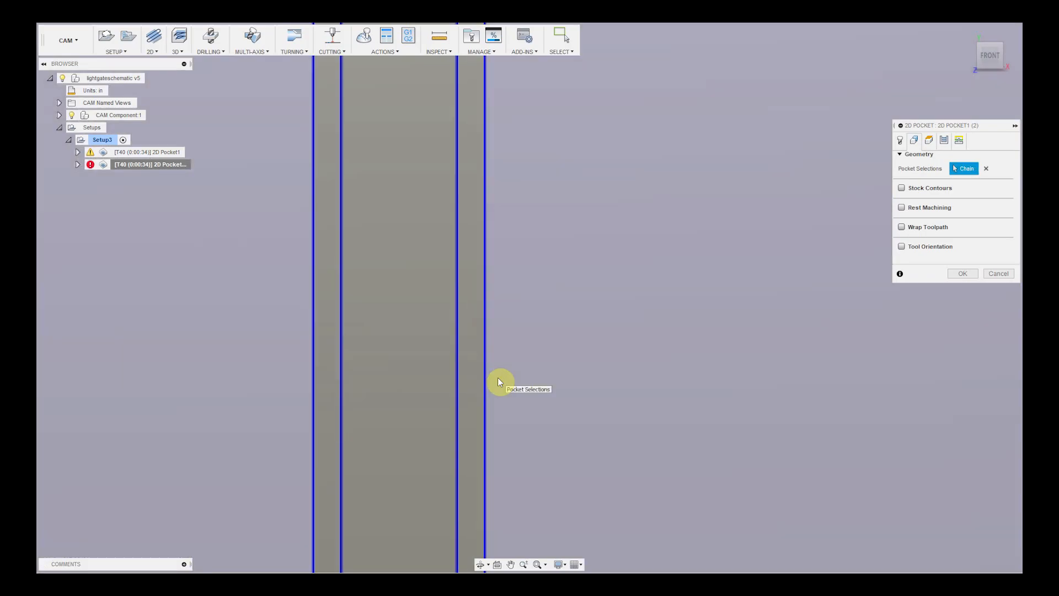
scroll(497, 381, down, 10)
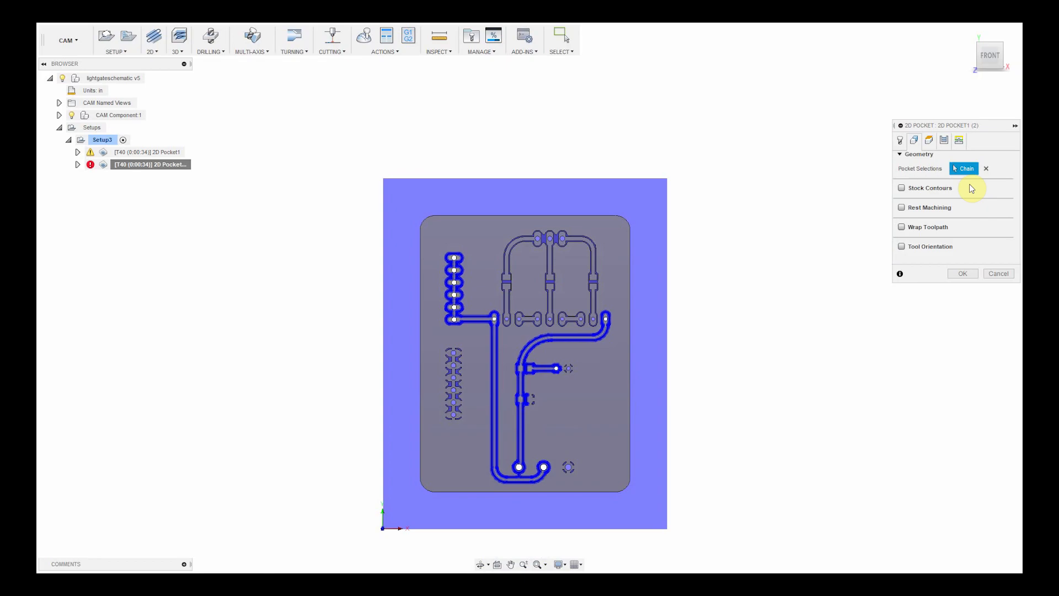
scroll(488, 388, up, 10)
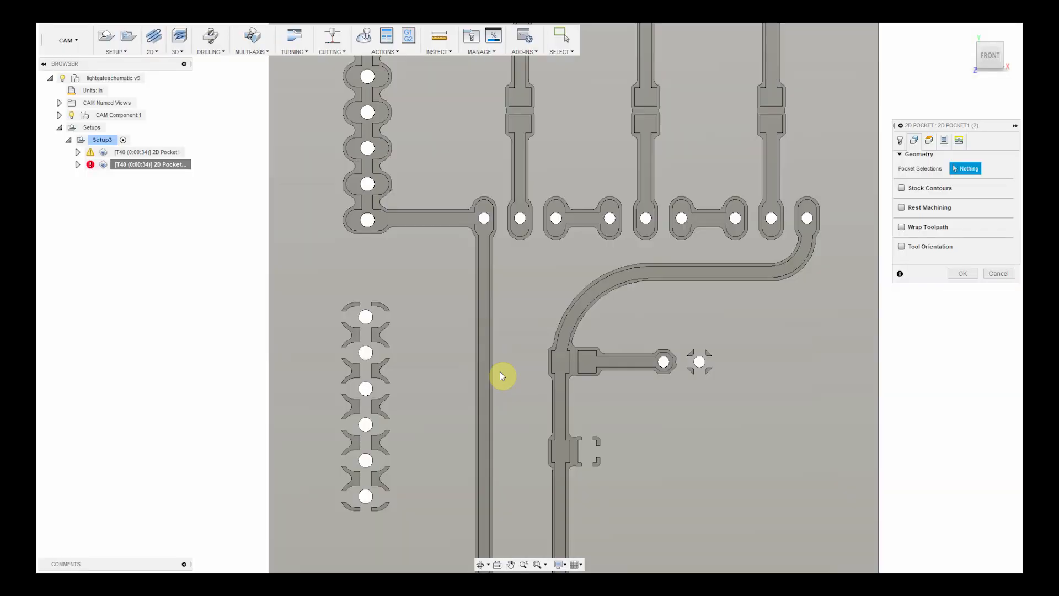
click(428, 386)
scroll(399, 391, down, 10)
middle_drag(718, 381, 756, 288)
scroll(529, 496, up, 8)
click(431, 406)
scroll(645, 237, down, 6)
scroll(661, 224, up, 5)
click(643, 229)
scroll(783, 380, down, 8)
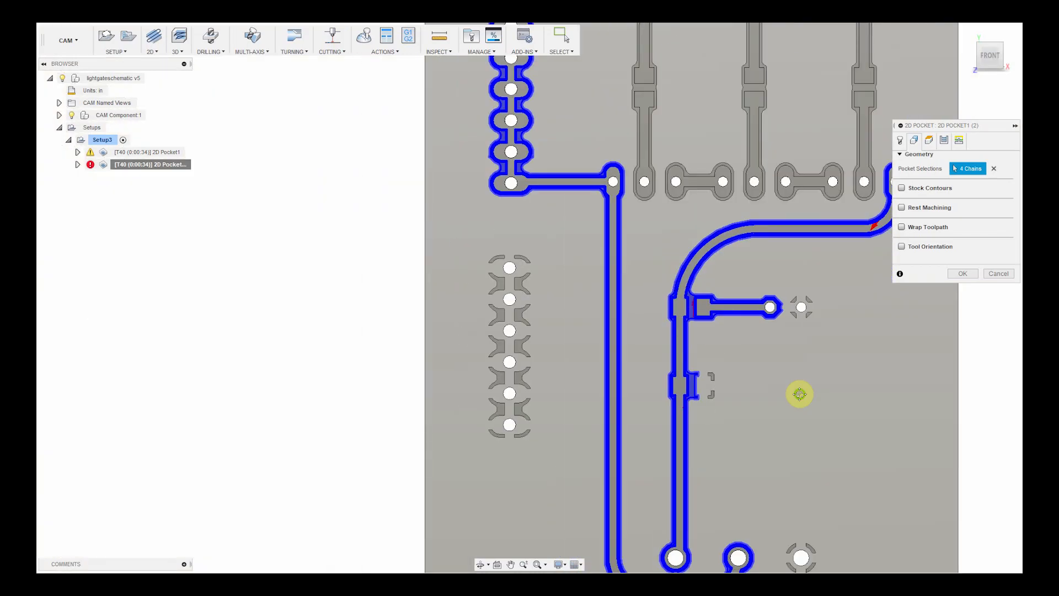
scroll(783, 220, up, 8)
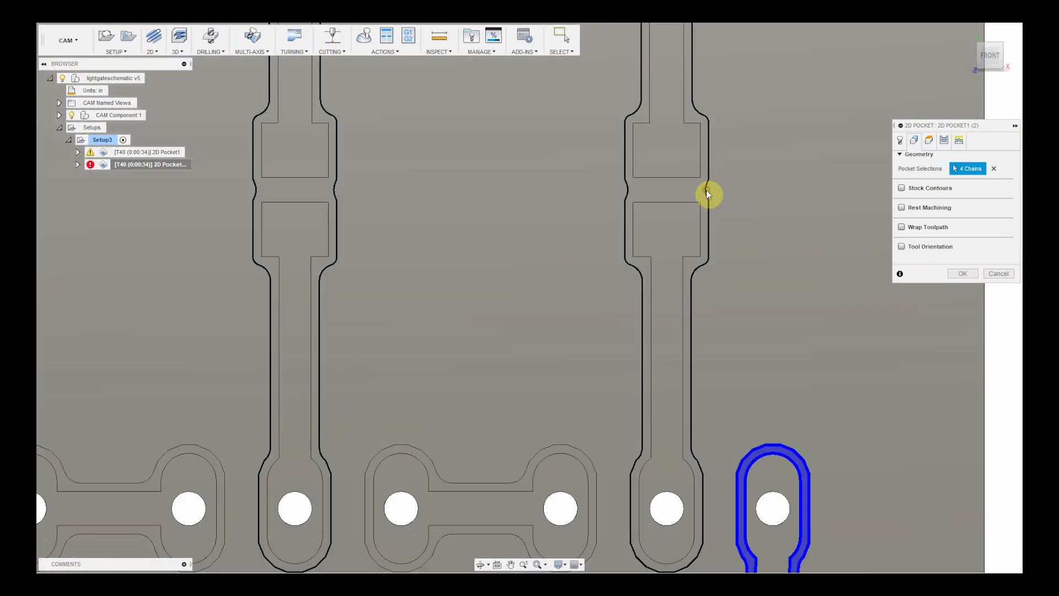
click(706, 190)
scroll(709, 245, down, 4)
click(708, 245)
click(693, 210)
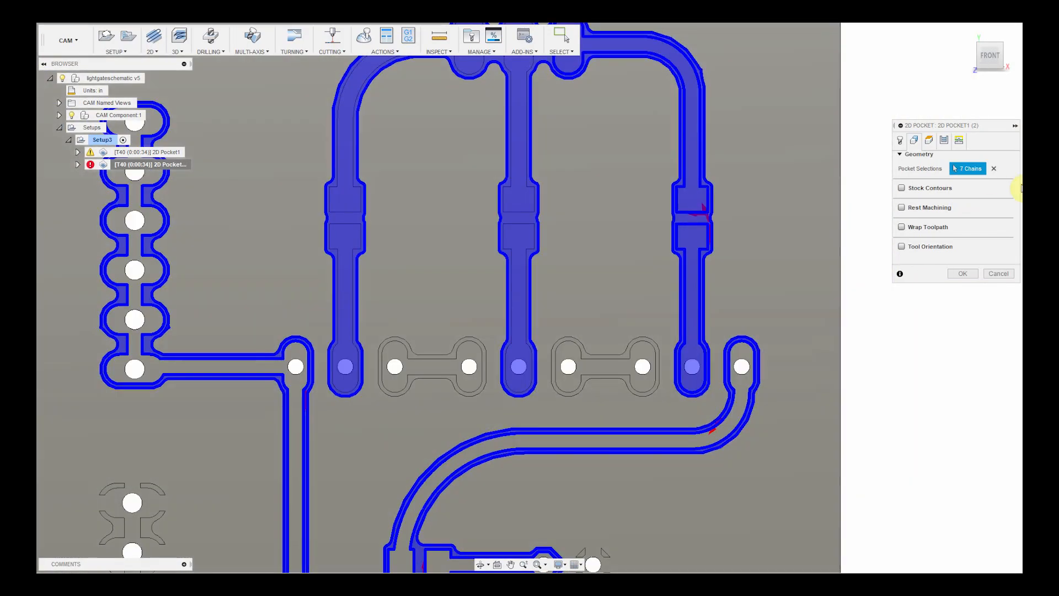
scroll(677, 216, up, 5)
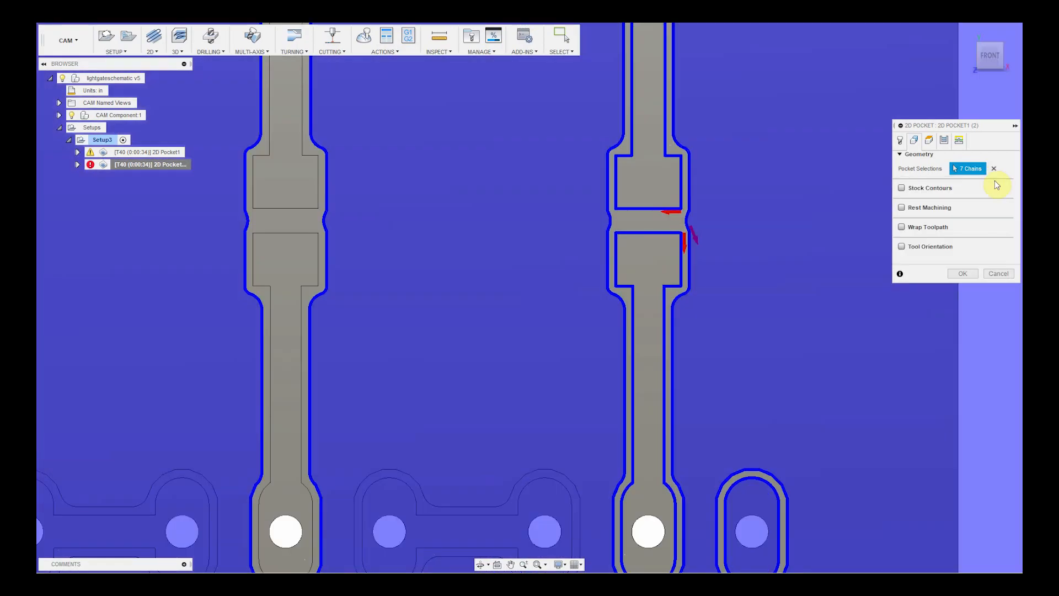
click(993, 168)
Select the isolation gap boundaries of the upper header trace and the long curved trace as pocket chains and generate the toolpath.
scroll(685, 267, down, 8)
scroll(579, 334, up, 5)
scroll(552, 337, up, 5)
click(462, 341)
scroll(459, 339, down, 6)
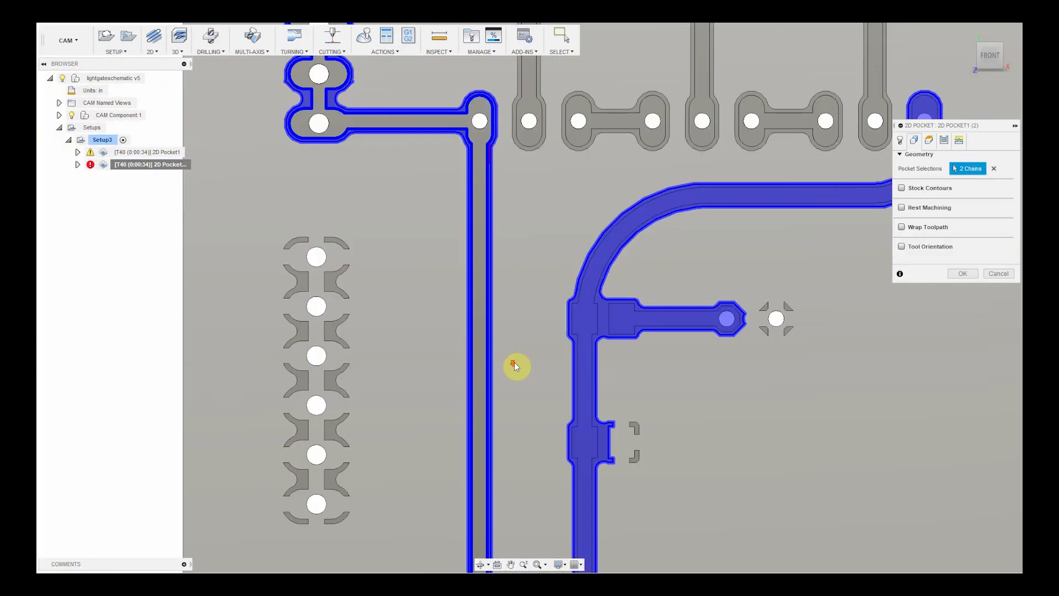
scroll(514, 362, up, 3)
scroll(538, 373, down, 2)
scroll(538, 372, down, 5)
click(962, 273)
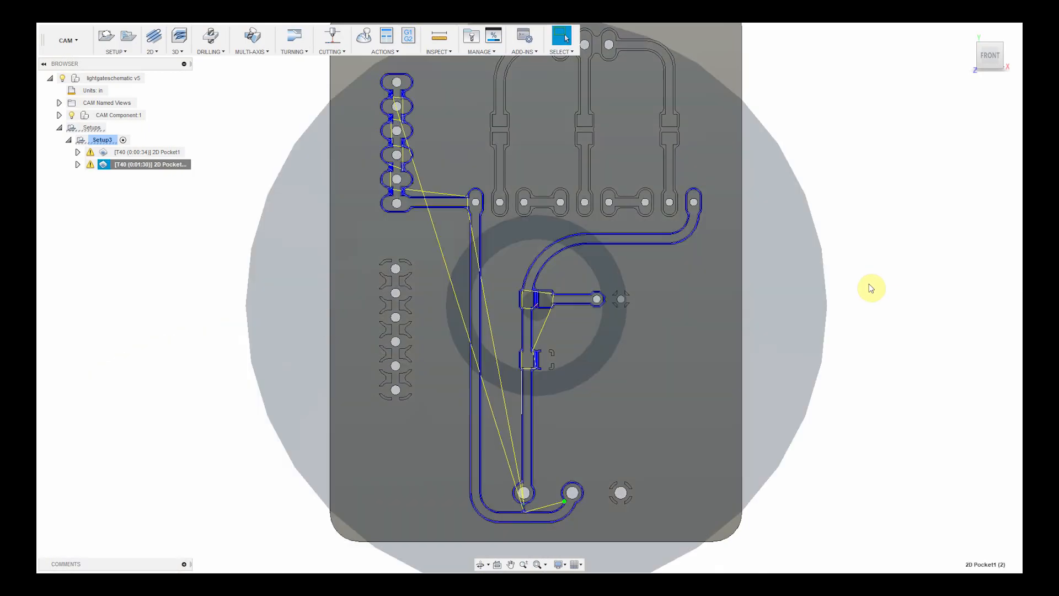
Duplicate the second 2D pocket and open the copy's geometry settings for editing.
key(ctrl+c)
key(ctrl+v)
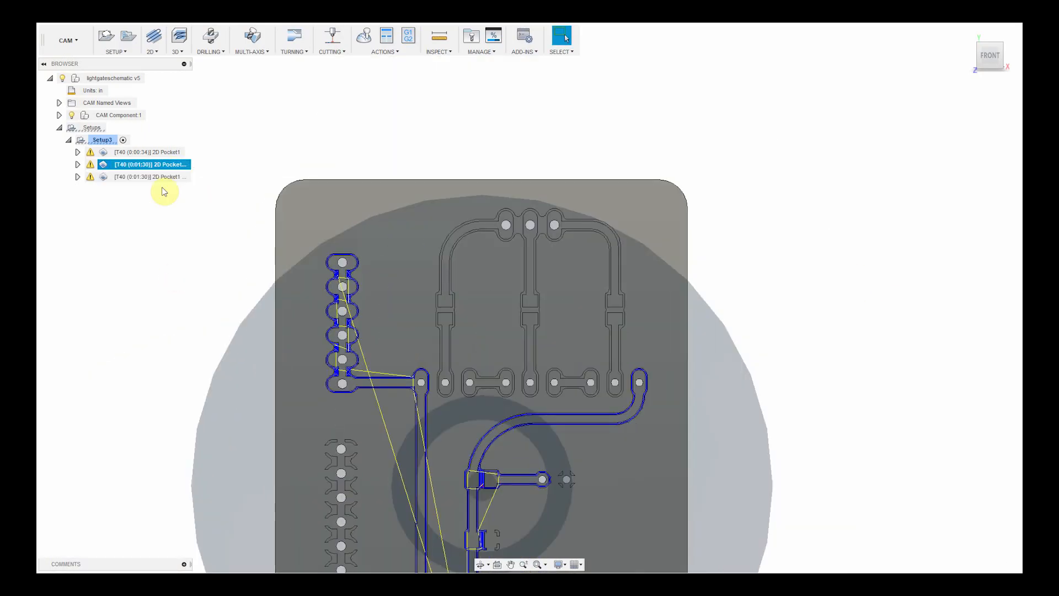
double_click(160, 176)
click(914, 140)
Select the gaps around the two short two-hole traces and the three-branch upper trace network as pockets and generate the toolpath.
scroll(540, 342, up, 3)
scroll(396, 399, up, 8)
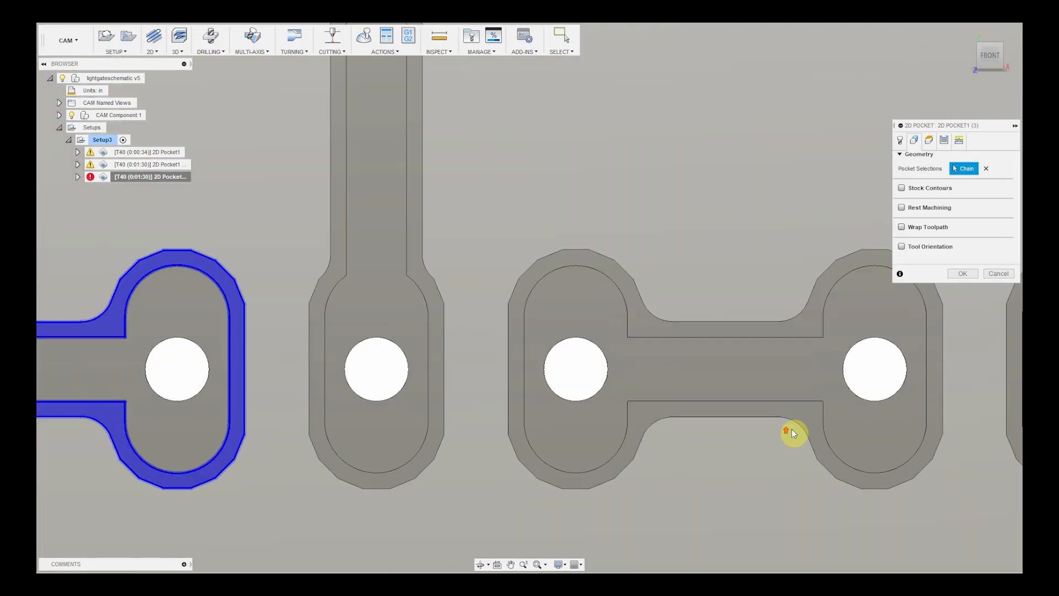
click(792, 432)
scroll(449, 438, down, 5)
scroll(445, 239, up, 3)
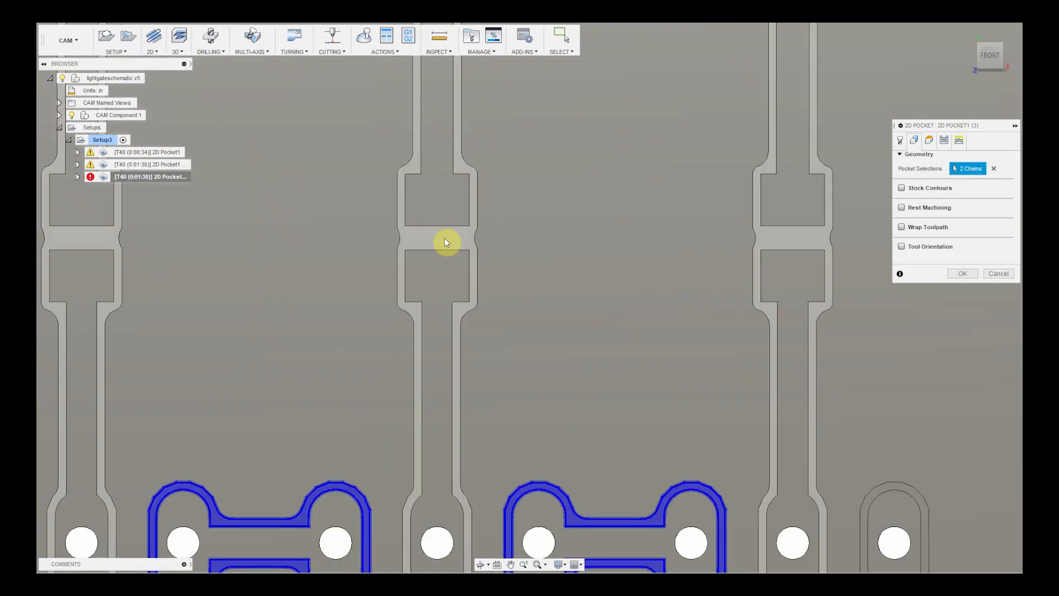
click(604, 293)
scroll(604, 293, down, 5)
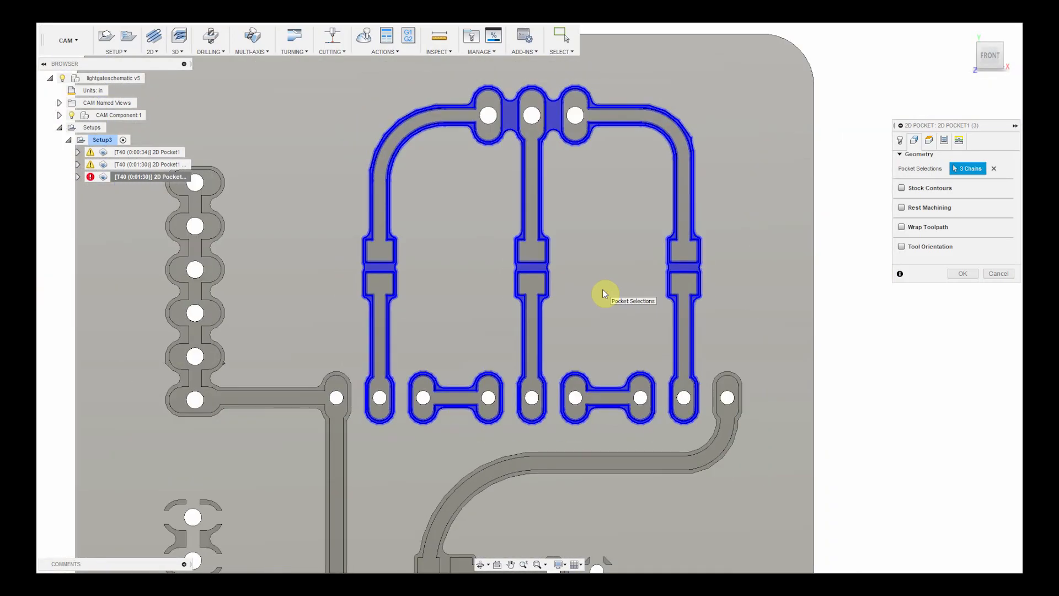
click(962, 274)
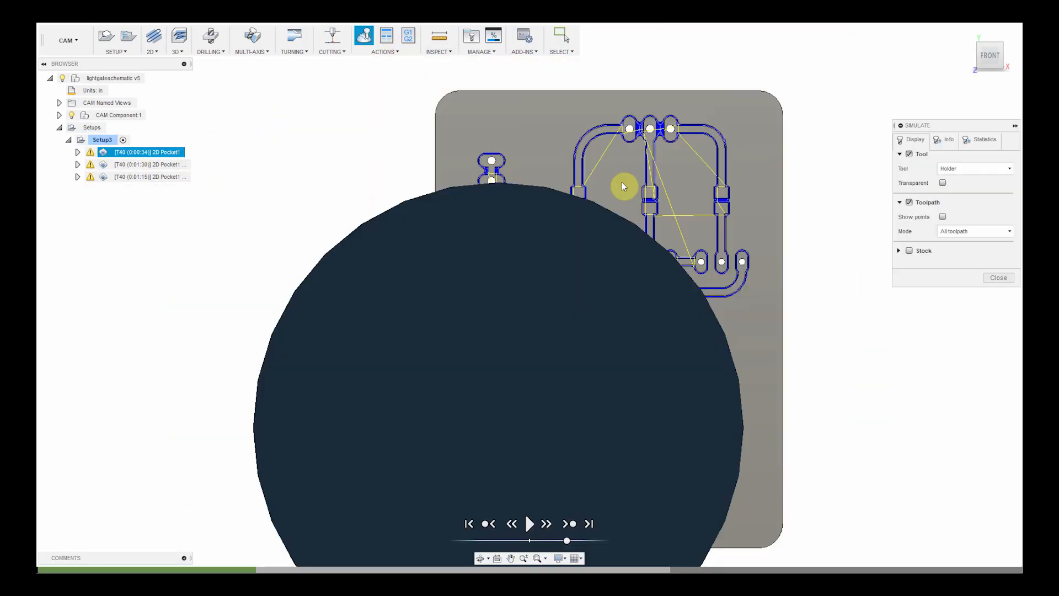
Set the simulation to show only the tool's flute, display the stock and draw only the toolpath before the current position.
click(975, 168)
click(958, 184)
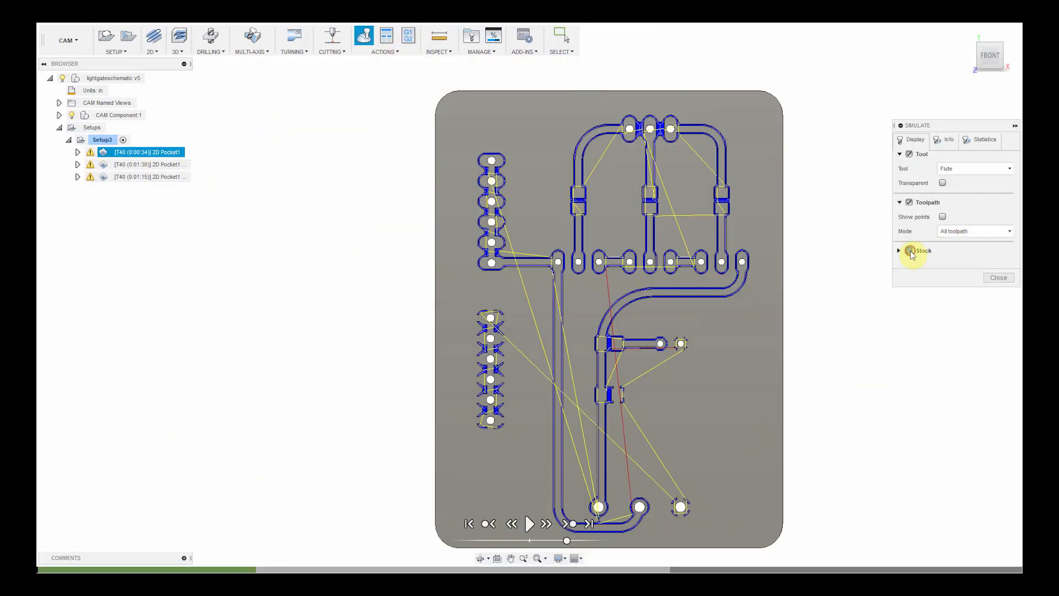
click(909, 251)
click(985, 79)
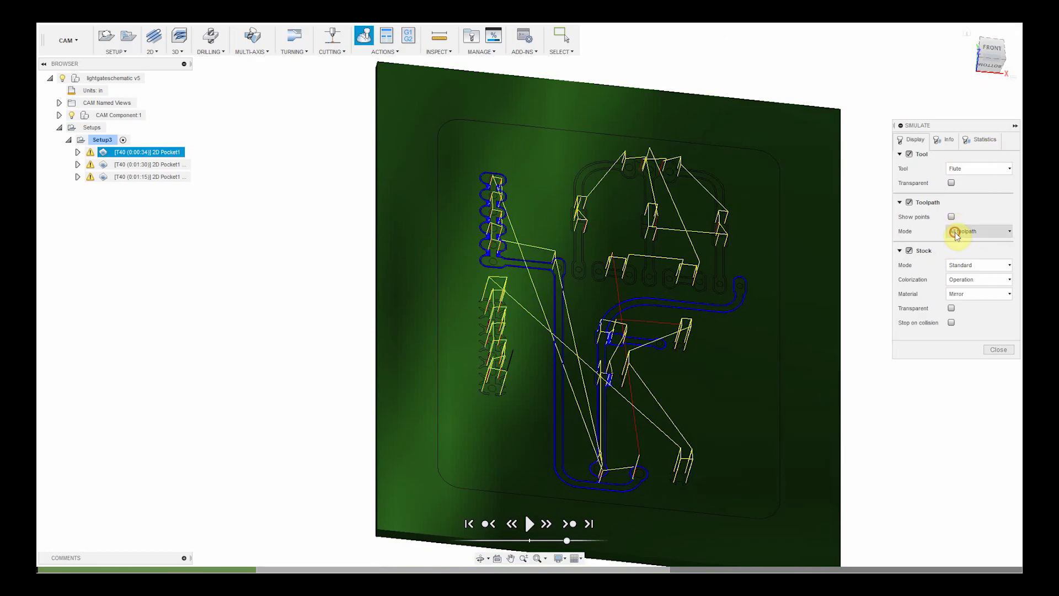
click(972, 230)
click(979, 257)
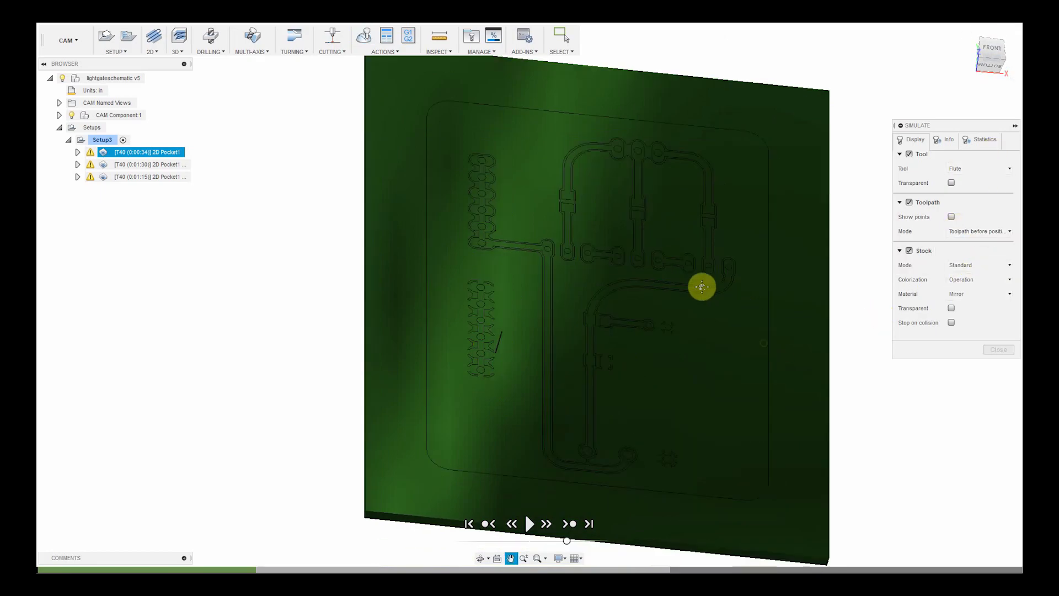
Play the simulation at a higher speed and examine the cutting of the lower header's isolation gaps.
click(529, 523)
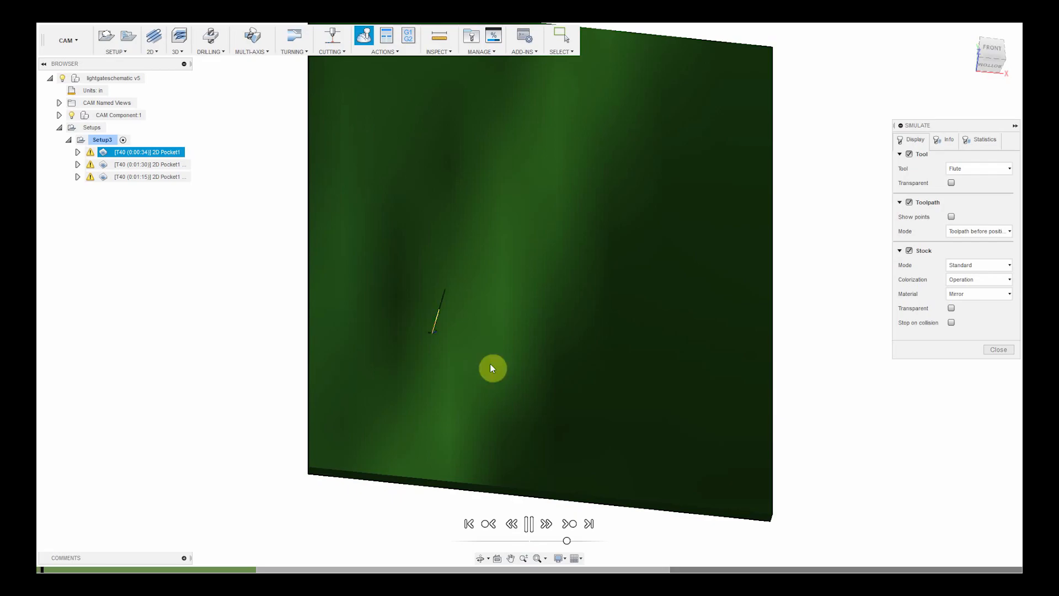
scroll(452, 333, up, 5)
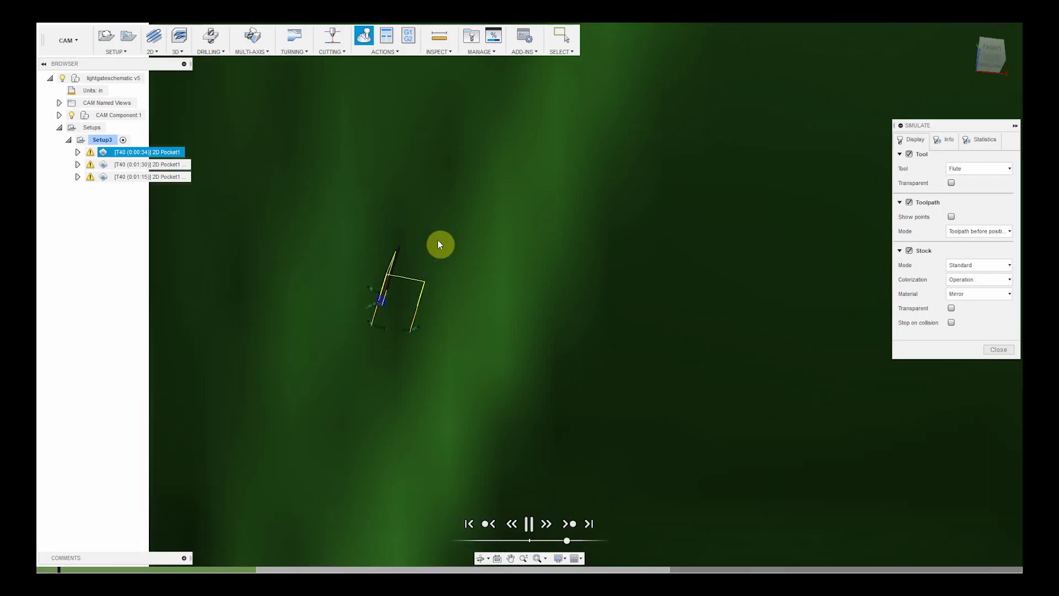
scroll(438, 241, up, 3)
drag(989, 62, 969, 42)
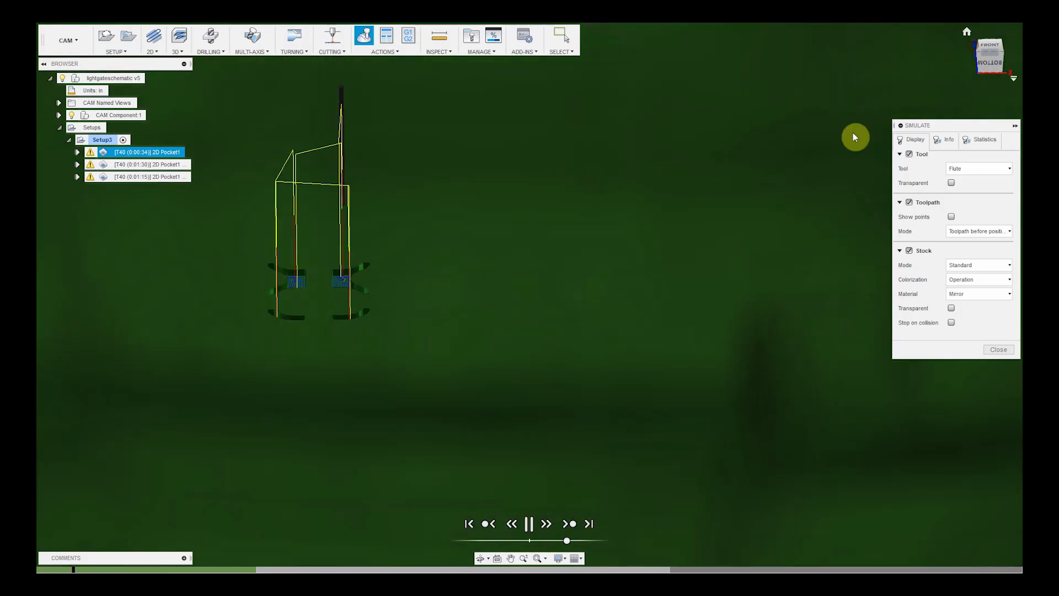
drag(568, 539, 585, 541)
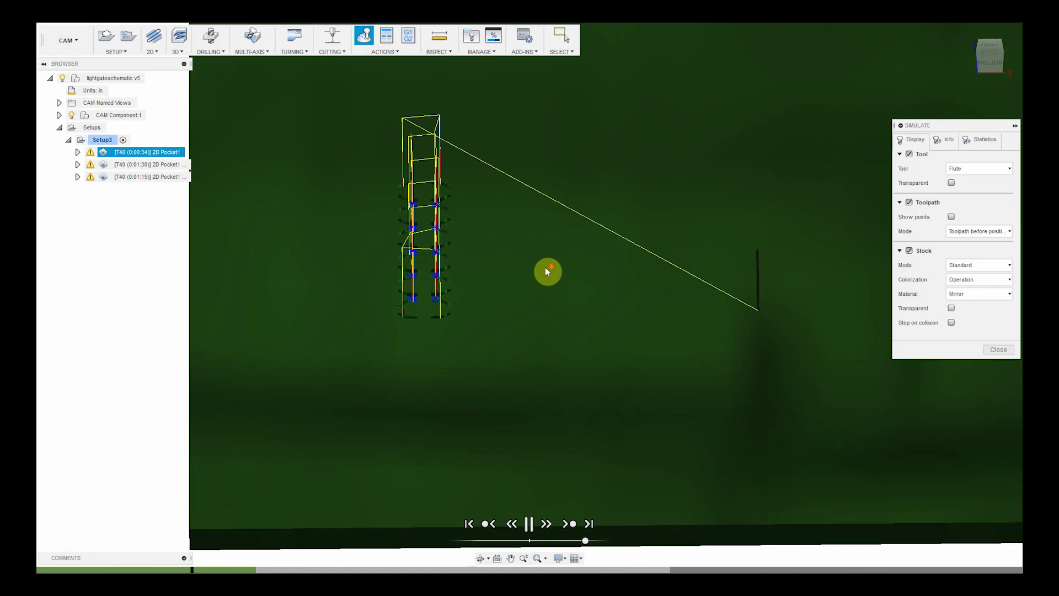
scroll(544, 267, down, 3)
middle_drag(607, 324, 532, 354)
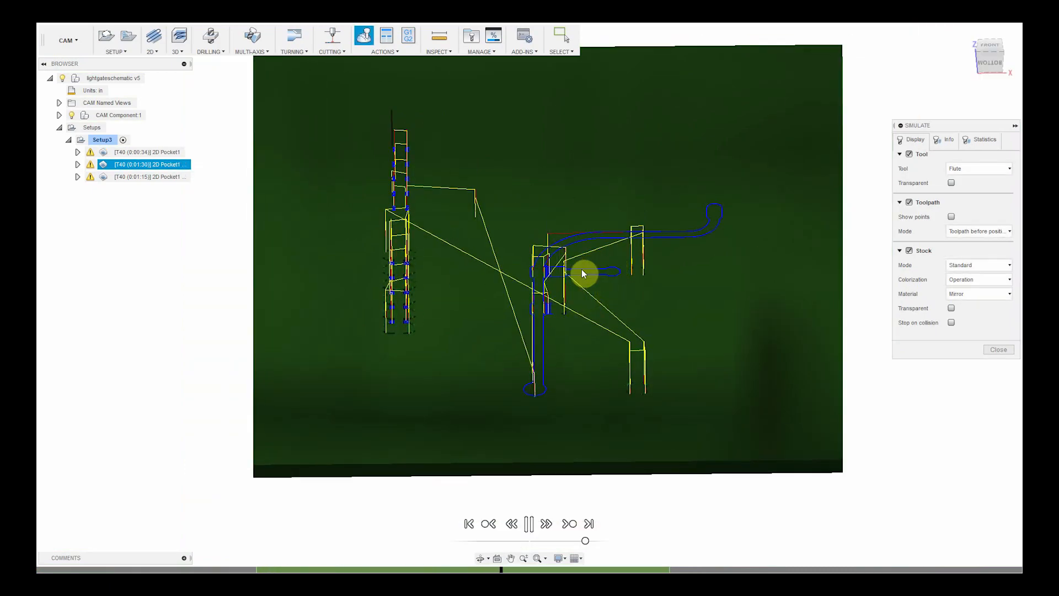
Examine the simulated cuts around the lower round pads and the upper trace network.
scroll(622, 392, up, 6)
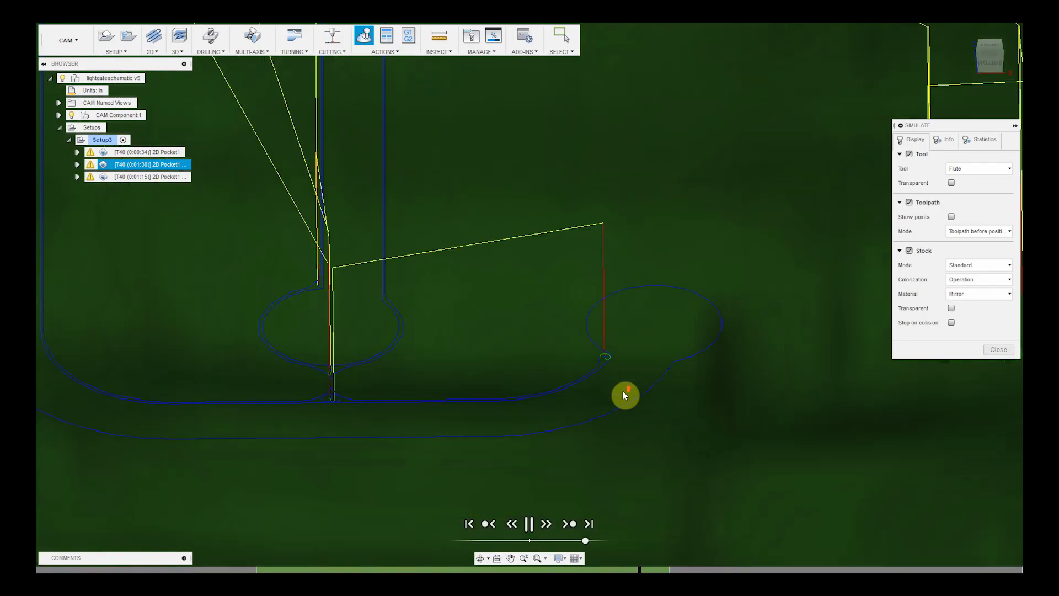
scroll(644, 395, down, 6)
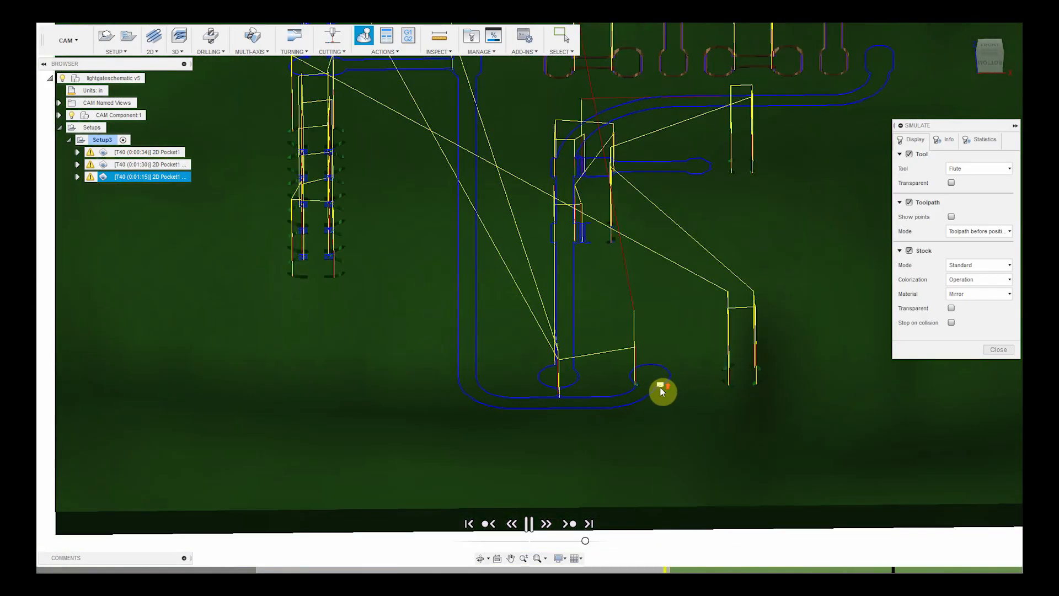
scroll(662, 387, up, 6)
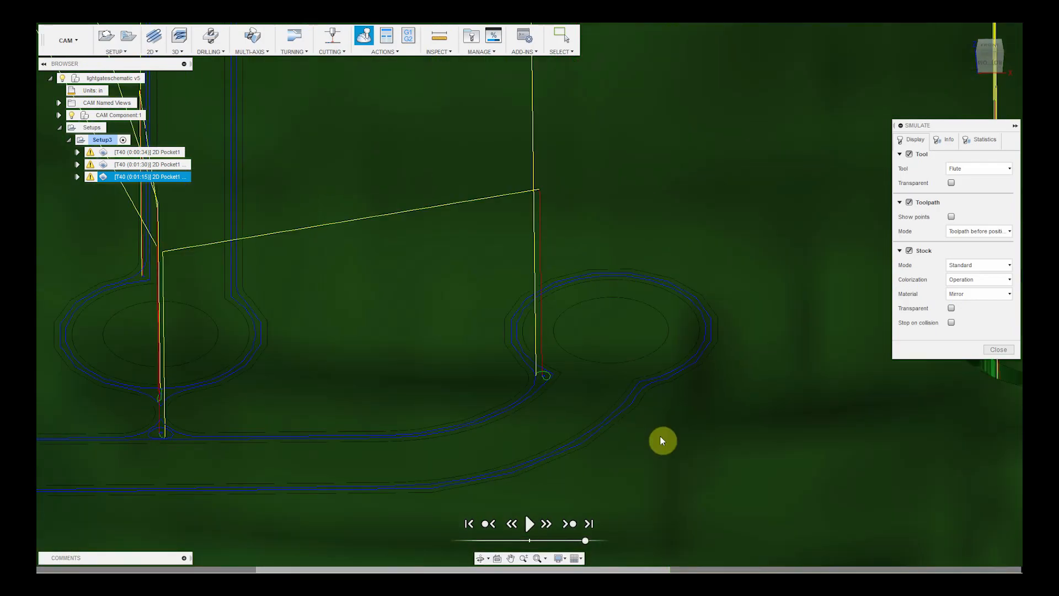
scroll(661, 439, down, 8)
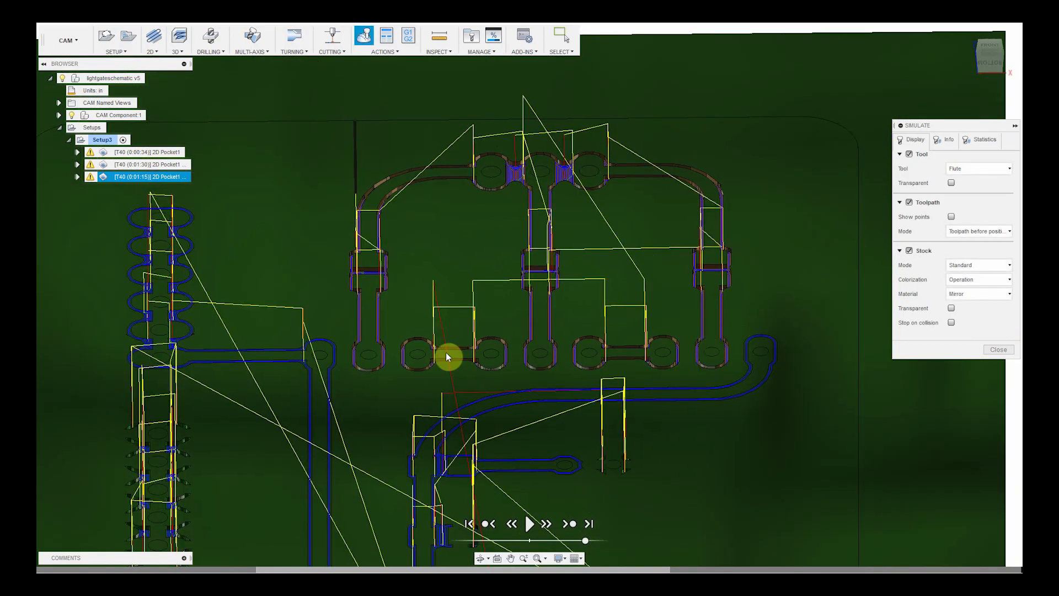
scroll(446, 355, up, 5)
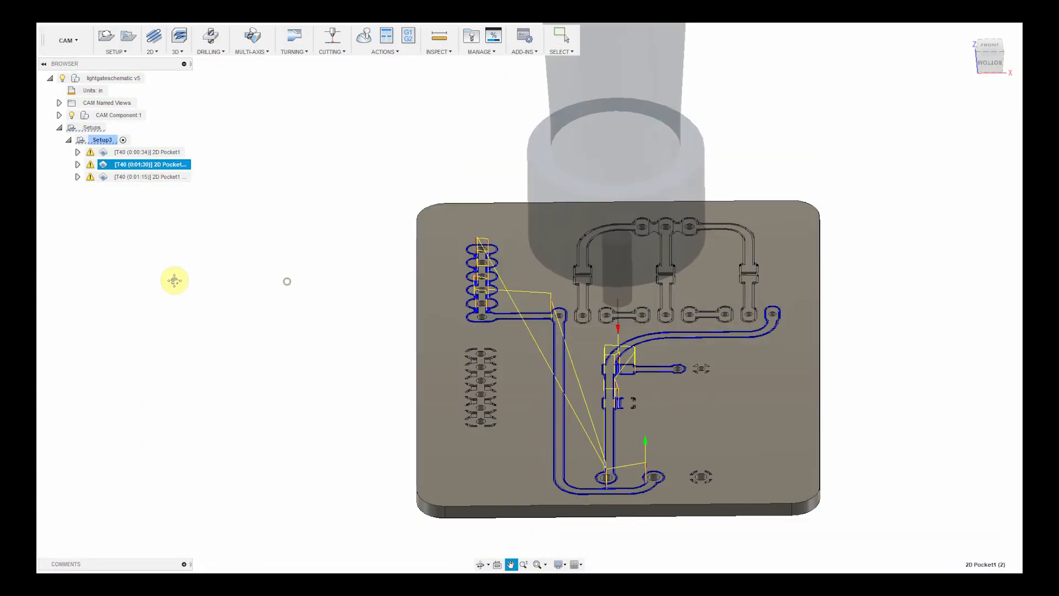
Clear the second 2D pocket's selections and reselect the outer gap outline and the inner outline of the curved trace.
middle_drag(174, 280, 159, 279)
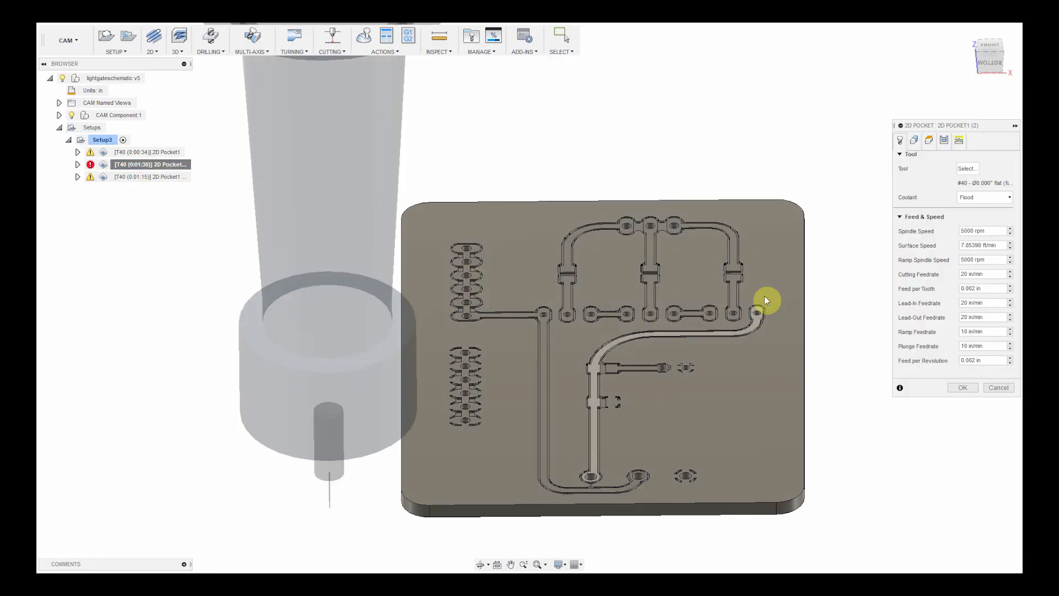
click(914, 140)
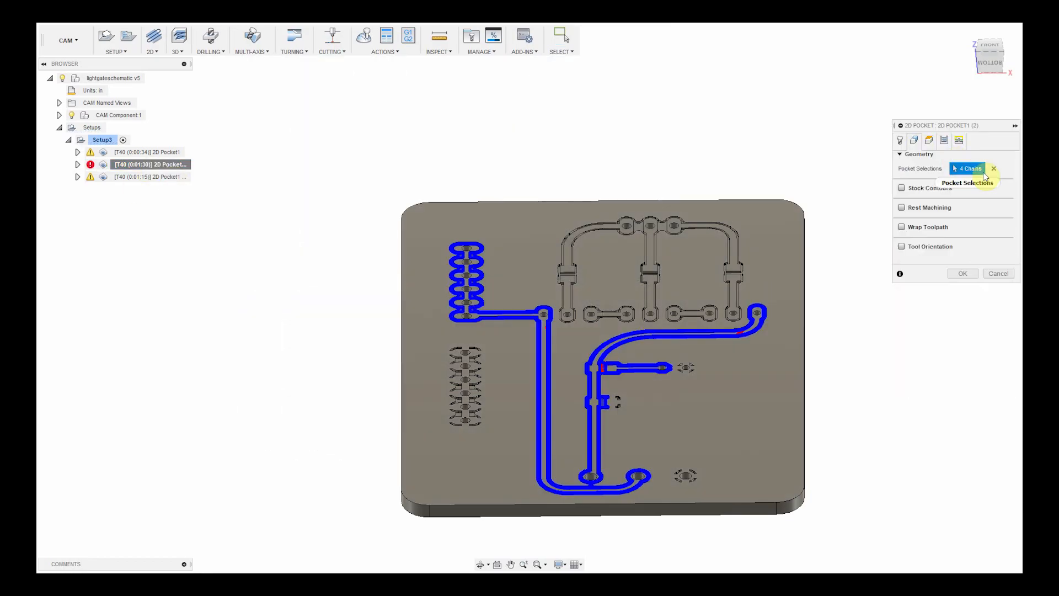
scroll(740, 350, up, 8)
click(993, 169)
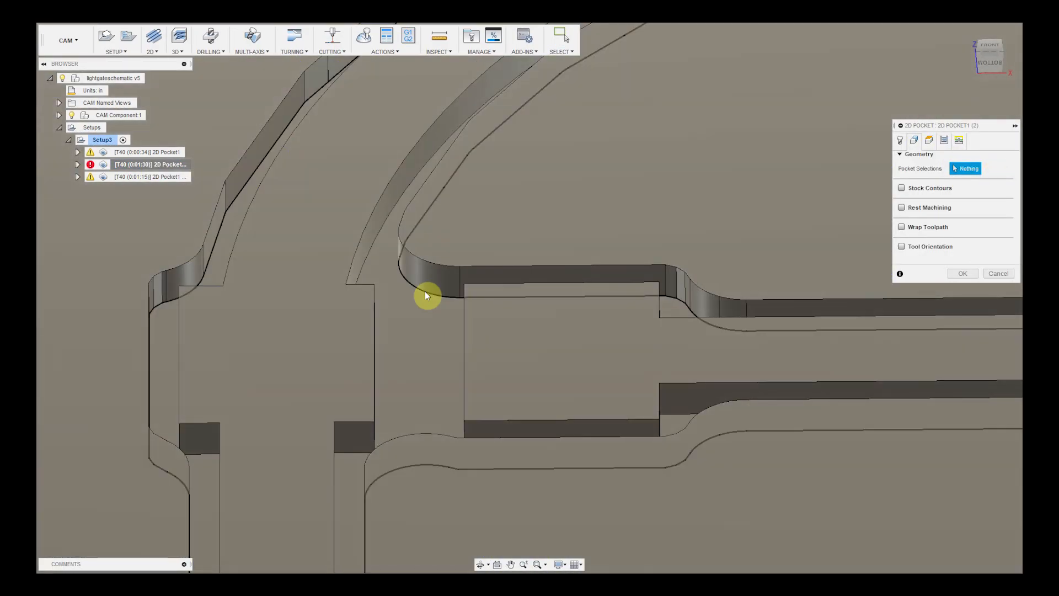
click(425, 291)
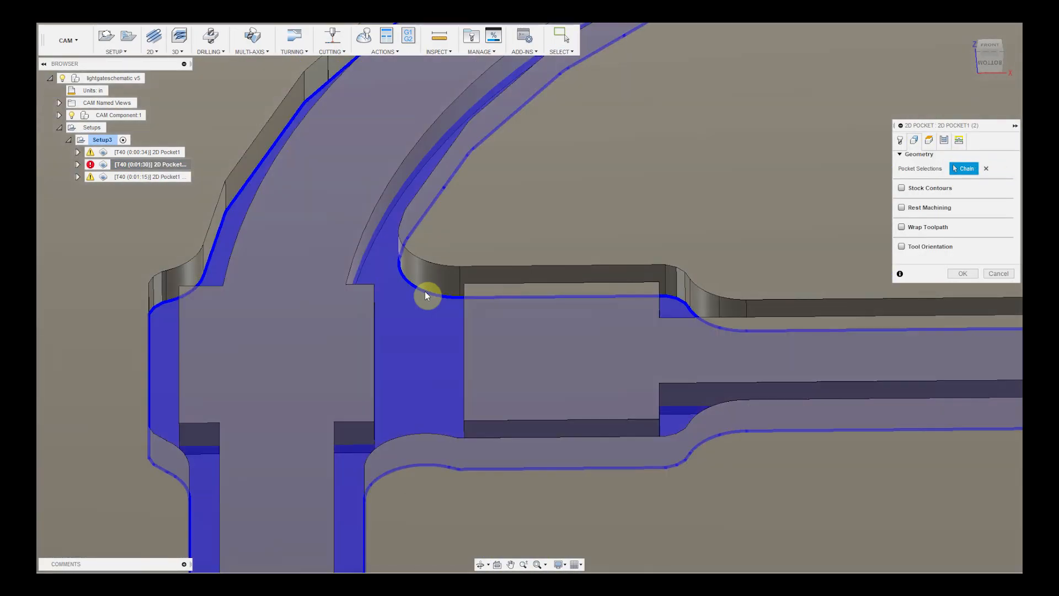
click(364, 266)
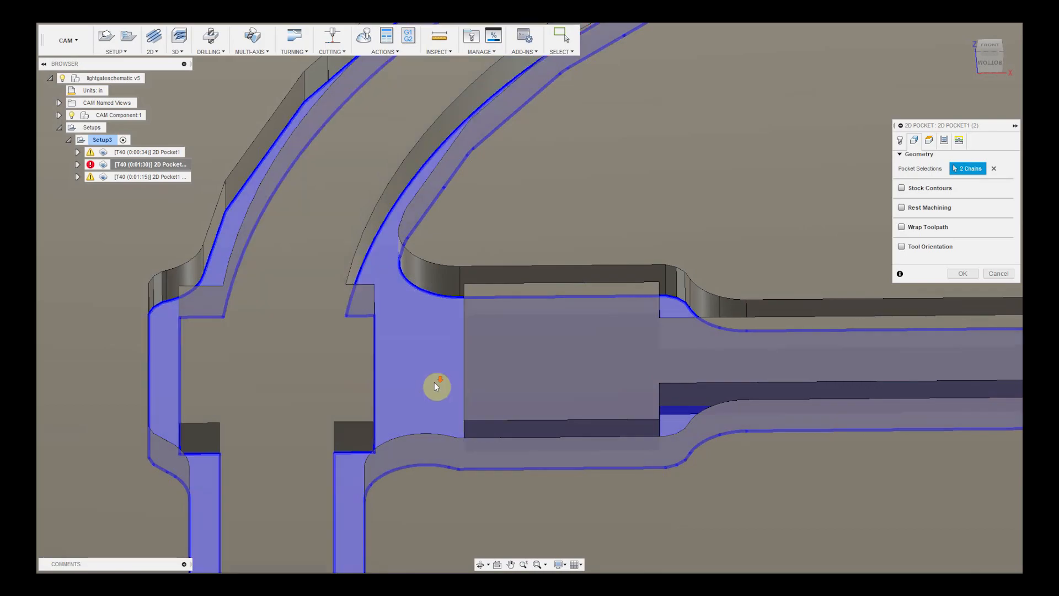
Add the outlines of the short branch trace and the L-shaped upper header trace to the pocket selection and regenerate the toolpath.
scroll(437, 383, down, 5)
scroll(499, 378, up, 6)
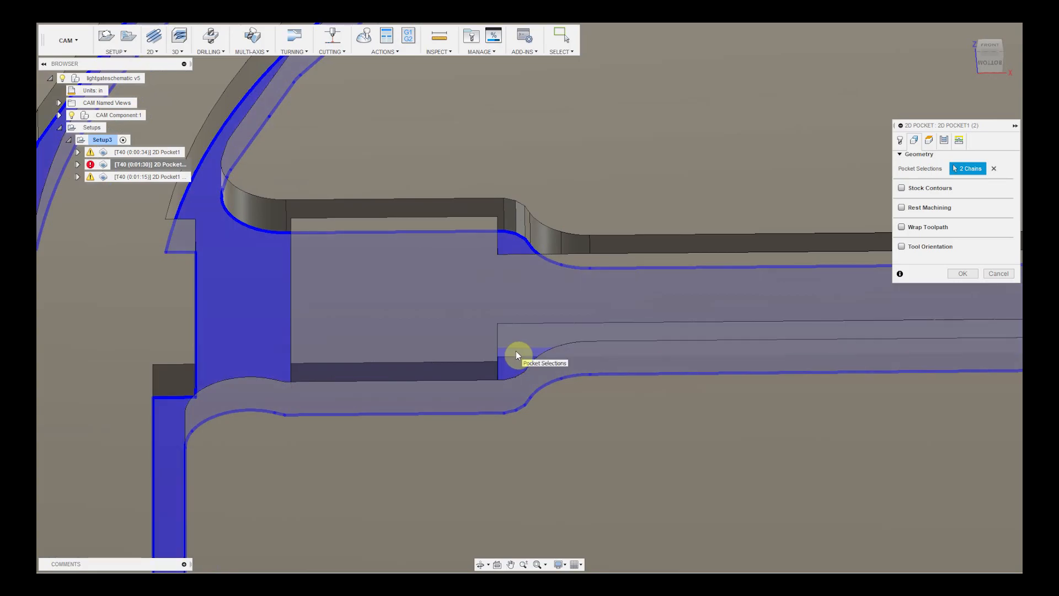
scroll(797, 145, down, 5)
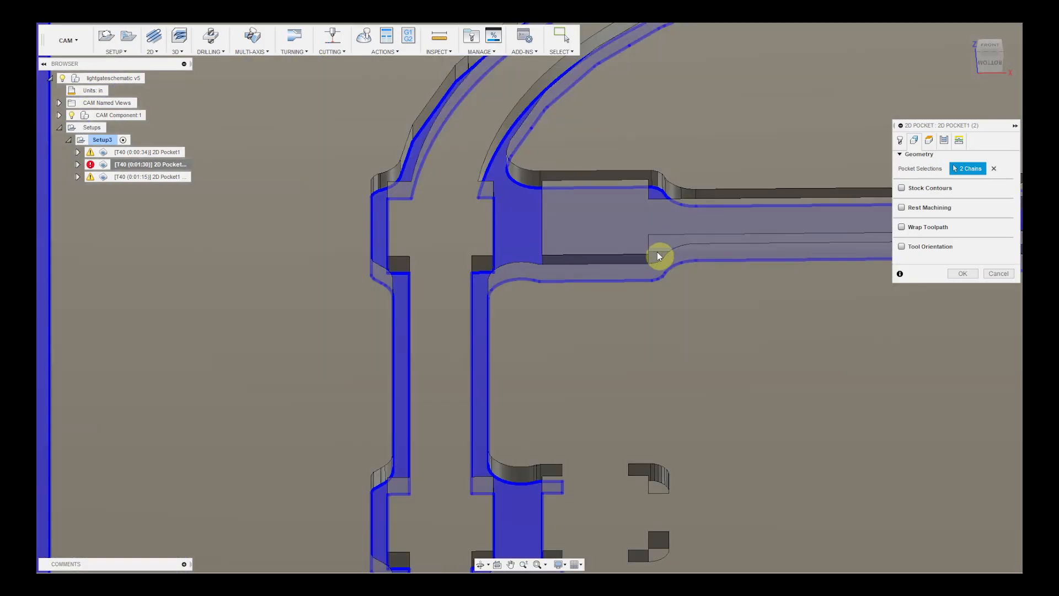
click(657, 251)
scroll(657, 251, down, 5)
scroll(566, 285, up, 7)
click(571, 305)
scroll(570, 305, down, 8)
click(990, 45)
middle_drag(875, 293, 753, 259)
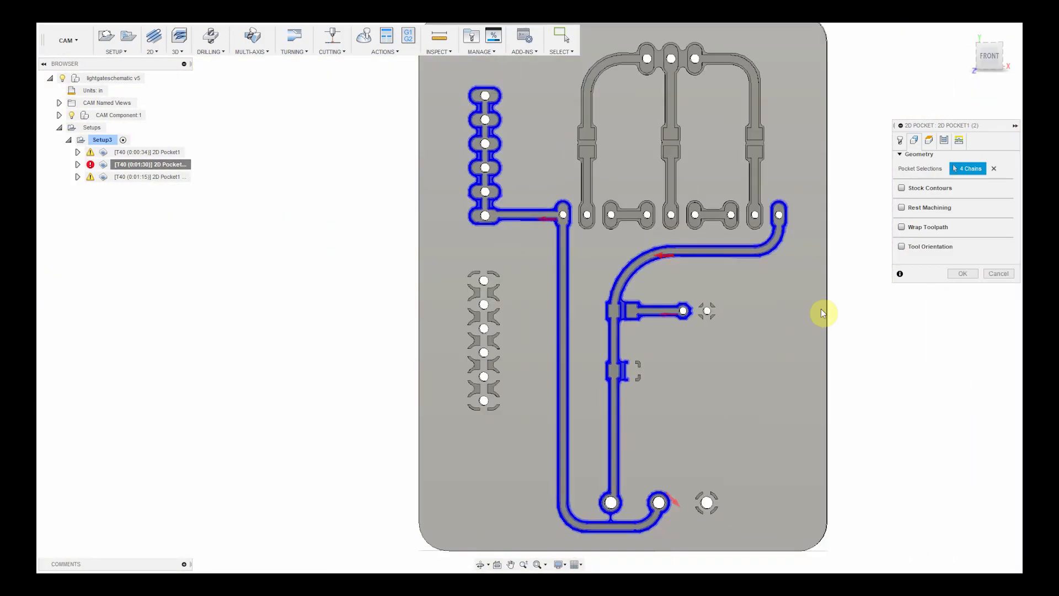
click(963, 274)
Simulate the second 2D pocket and examine the cuts around the curved, branch and header traces, then close the simulation.
click(366, 37)
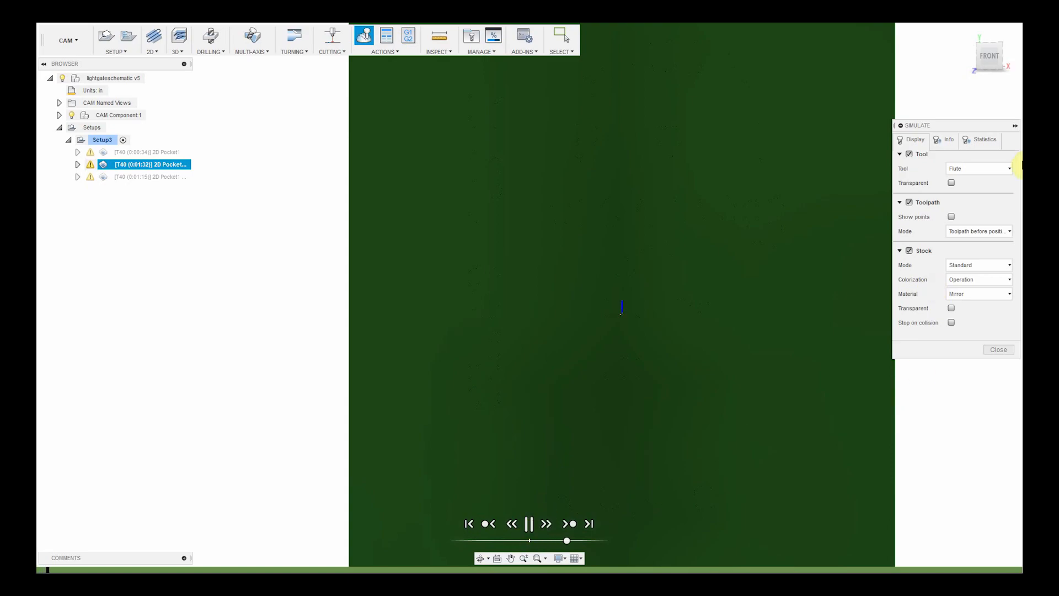
drag(991, 50, 997, 34)
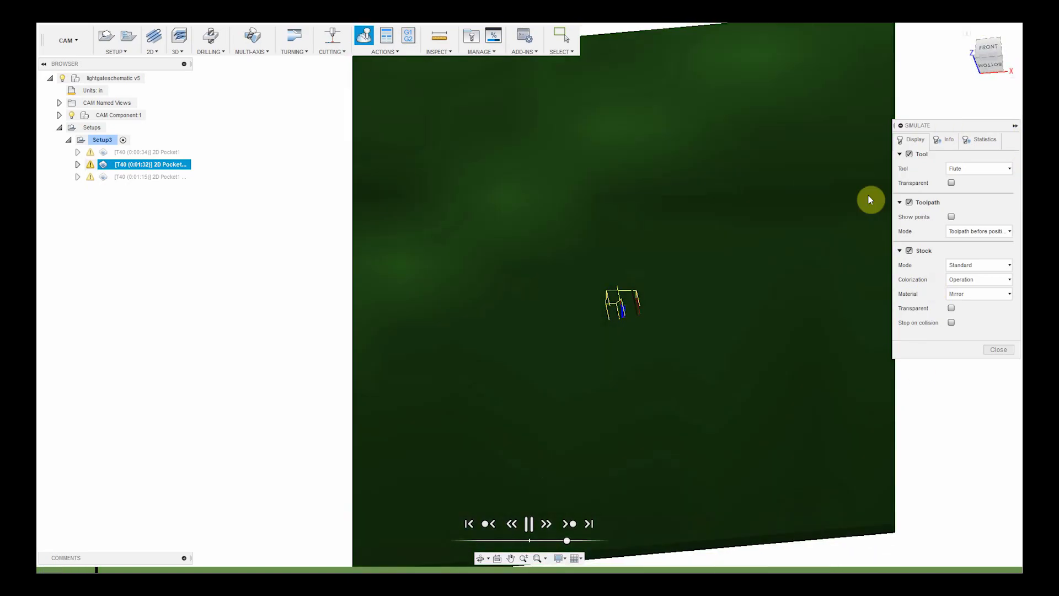
scroll(611, 314, up, 8)
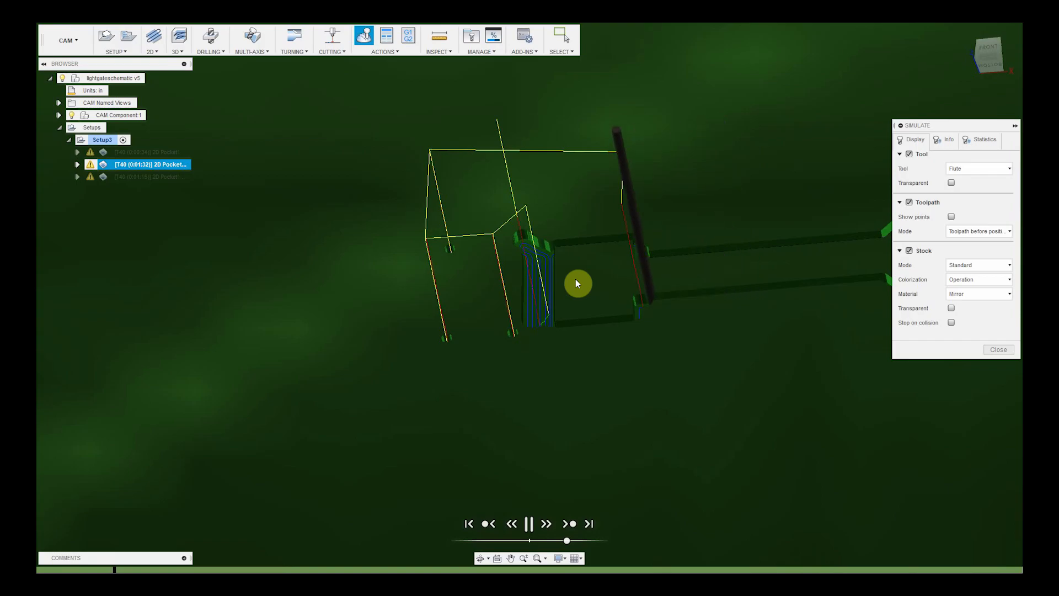
scroll(575, 281, down, 8)
drag(992, 60, 999, 52)
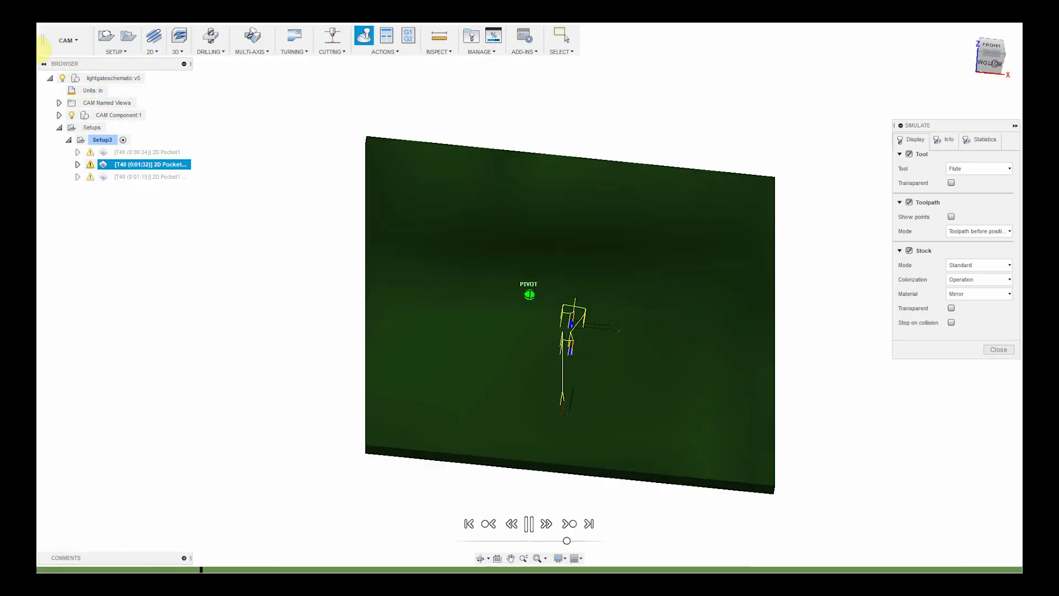
scroll(590, 404, up, 4)
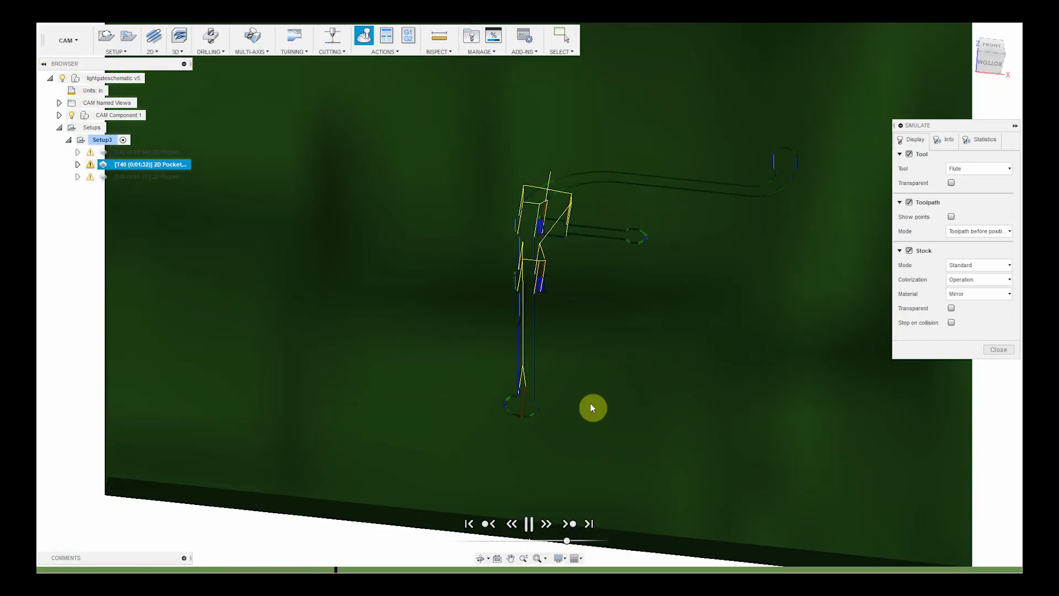
scroll(590, 406, down, 4)
scroll(541, 361, up, 6)
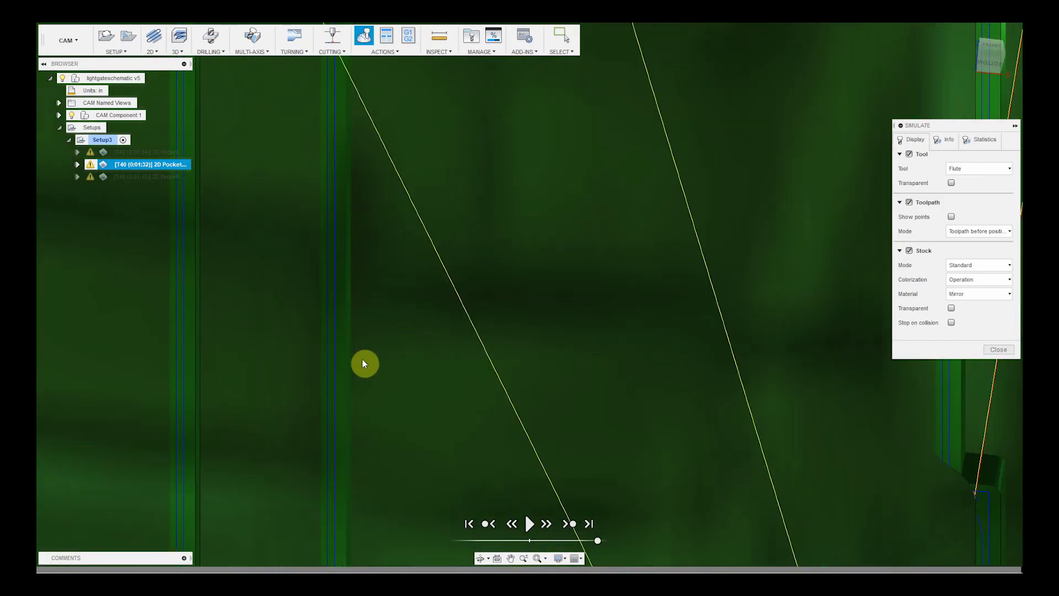
scroll(362, 359, down, 3)
click(998, 349)
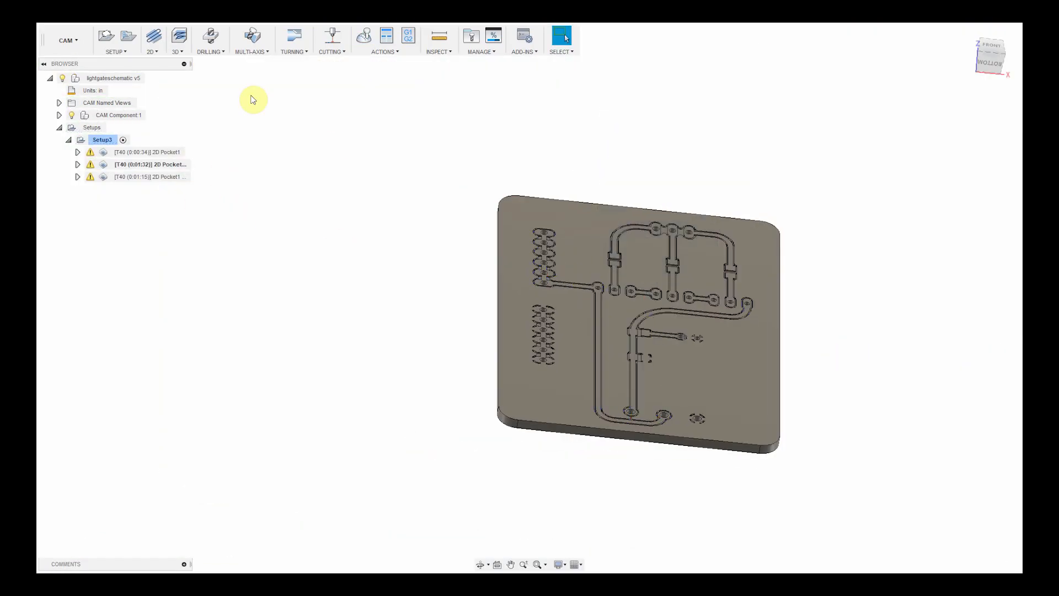
Create a drilling operation using the 0.8 mm drill from the local Pocket NC tool library.
click(210, 37)
click(964, 169)
click(273, 200)
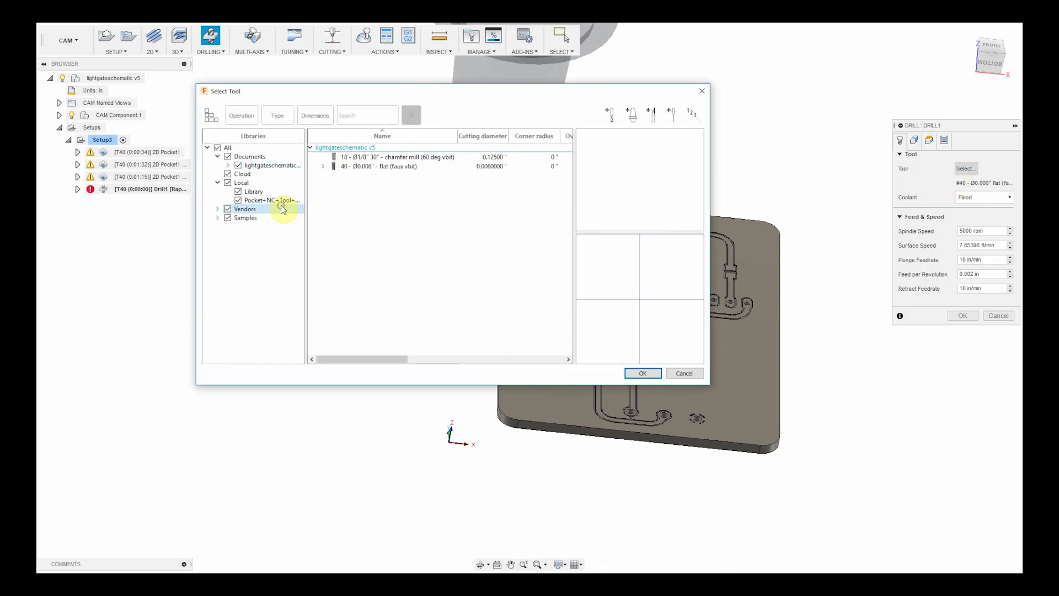
scroll(408, 264, down, 3)
click(391, 287)
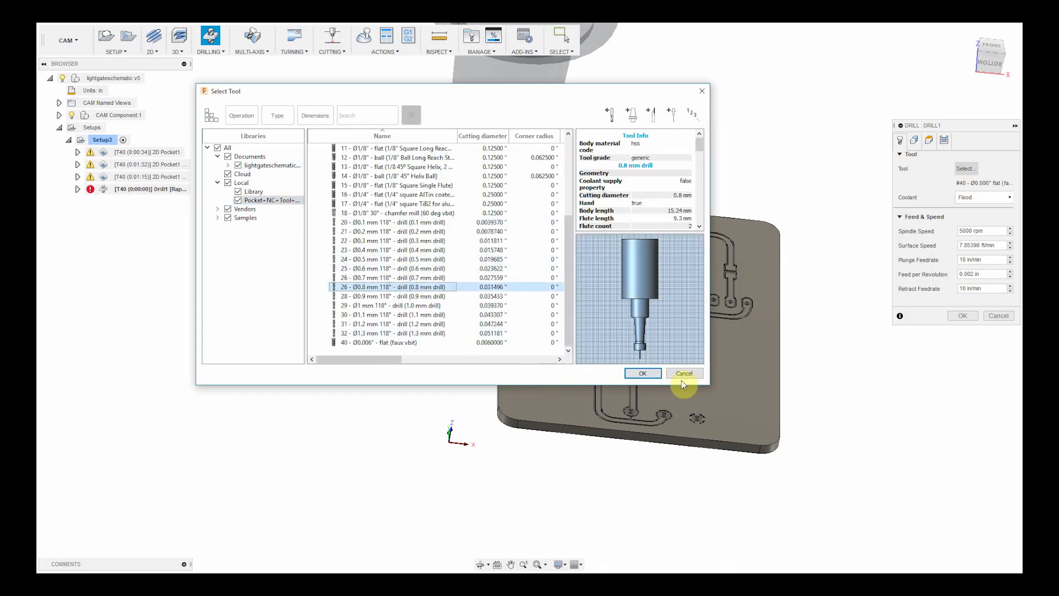
click(642, 372)
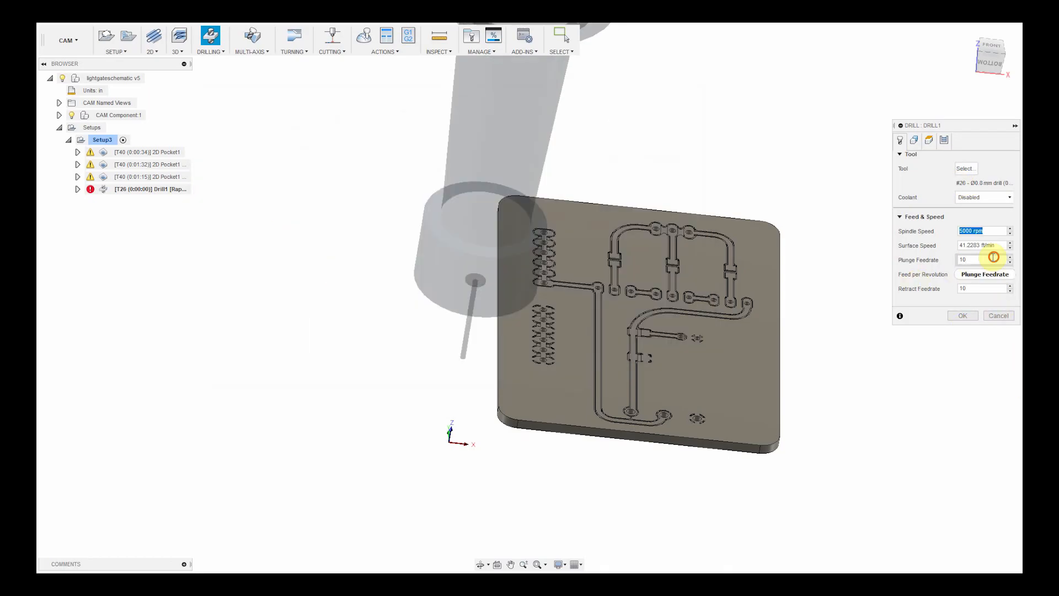
Select the small header and trace holes as hole faces, leaving out the three large lower holes.
click(914, 140)
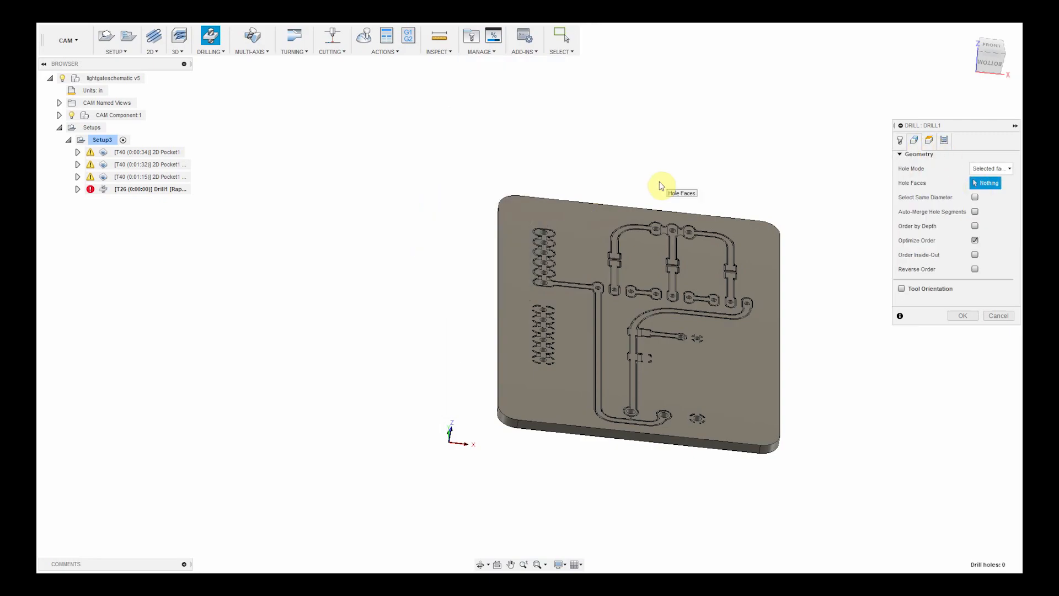
scroll(551, 238, up, 5)
click(512, 473)
click(512, 417)
click(512, 361)
click(512, 305)
click(512, 250)
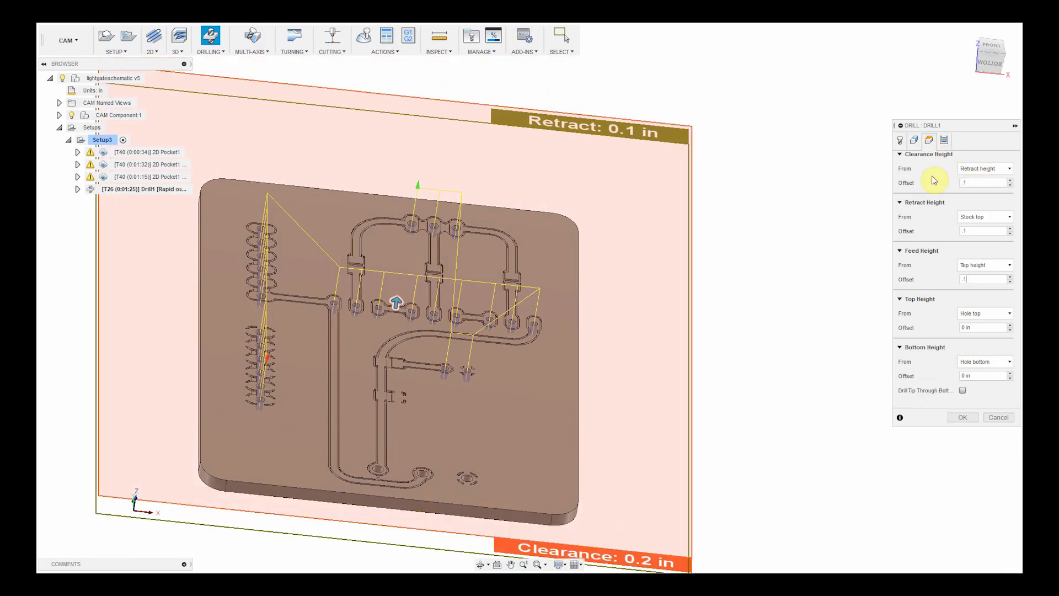
Let the drill tip pass through the bottom and generate the drilling toolpath with the rapid-out cycle.
click(963, 390)
click(944, 139)
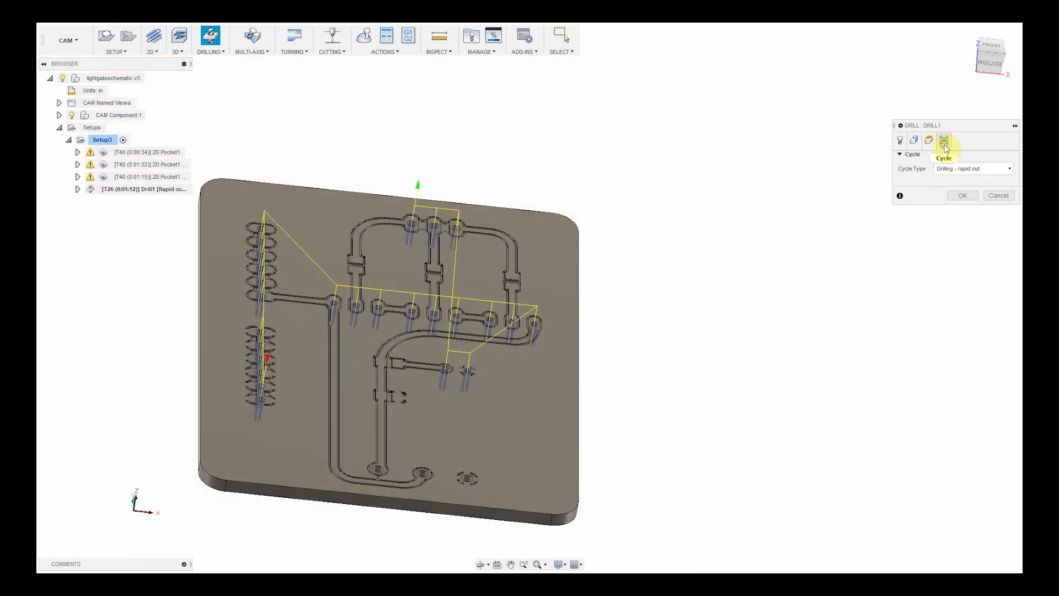
click(962, 203)
Duplicate the 0.8 mm drilling operation and change the copy's tool to the 1.2 mm drill from the Pocket NC library.
right_click(157, 189)
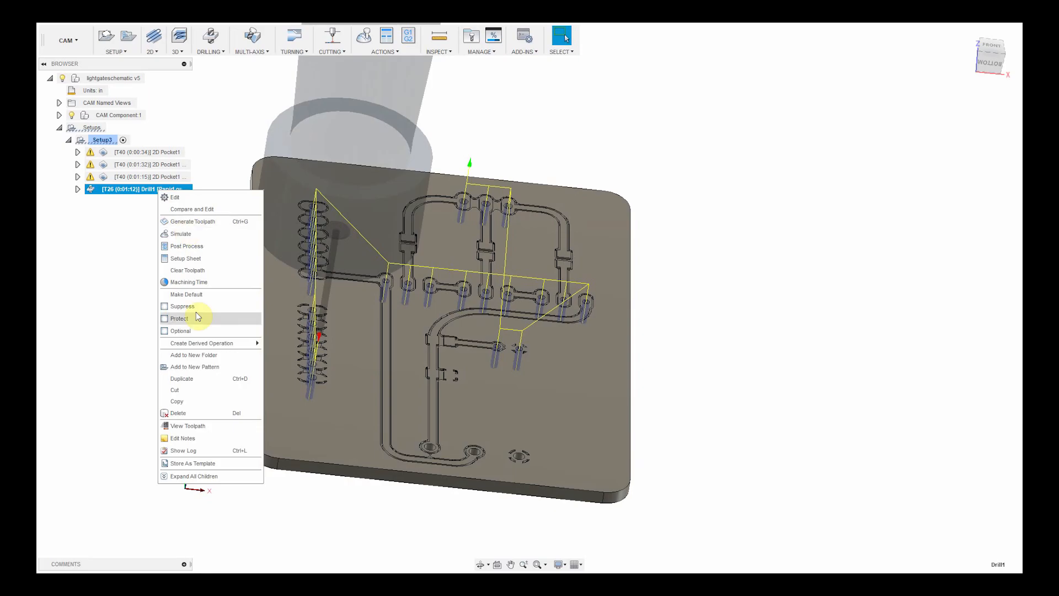
click(190, 378)
right_click(164, 203)
click(180, 214)
click(900, 140)
click(965, 168)
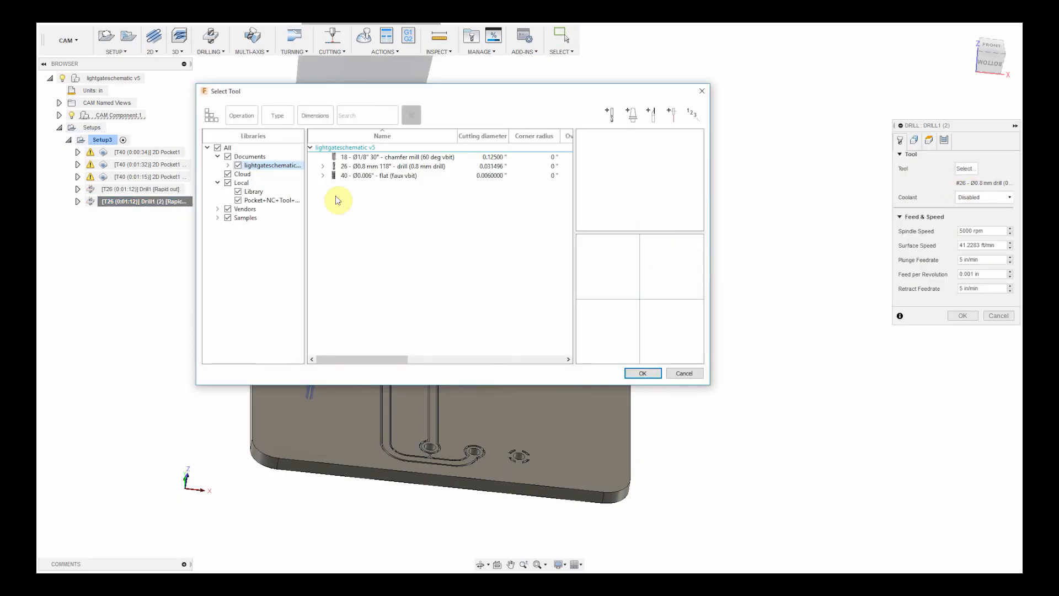
click(271, 199)
click(402, 305)
click(643, 373)
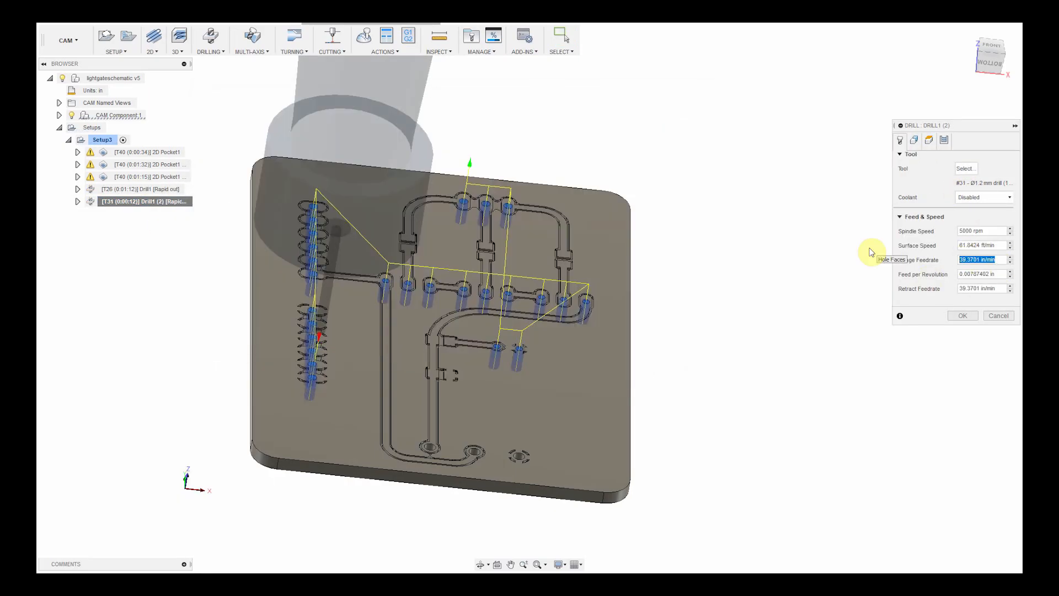
Replace the copied operation's hole selection with the three large lower holes and generate its toolpath.
click(914, 140)
scroll(430, 447, up, 5)
click(928, 140)
key(Return)
scroll(834, 361, down, 5)
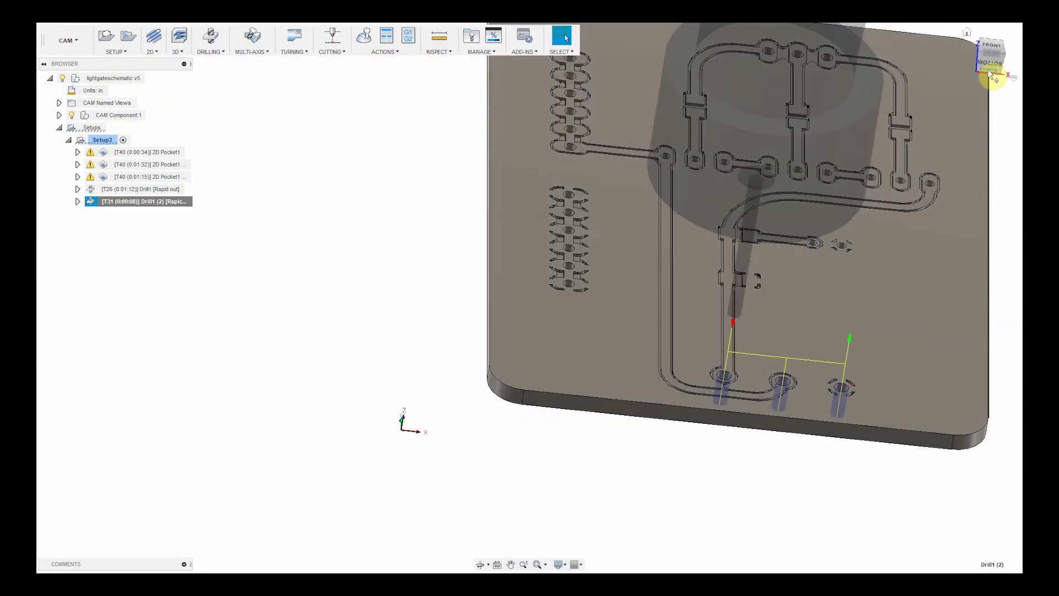
click(993, 72)
drag(986, 71, 987, 91)
click(987, 49)
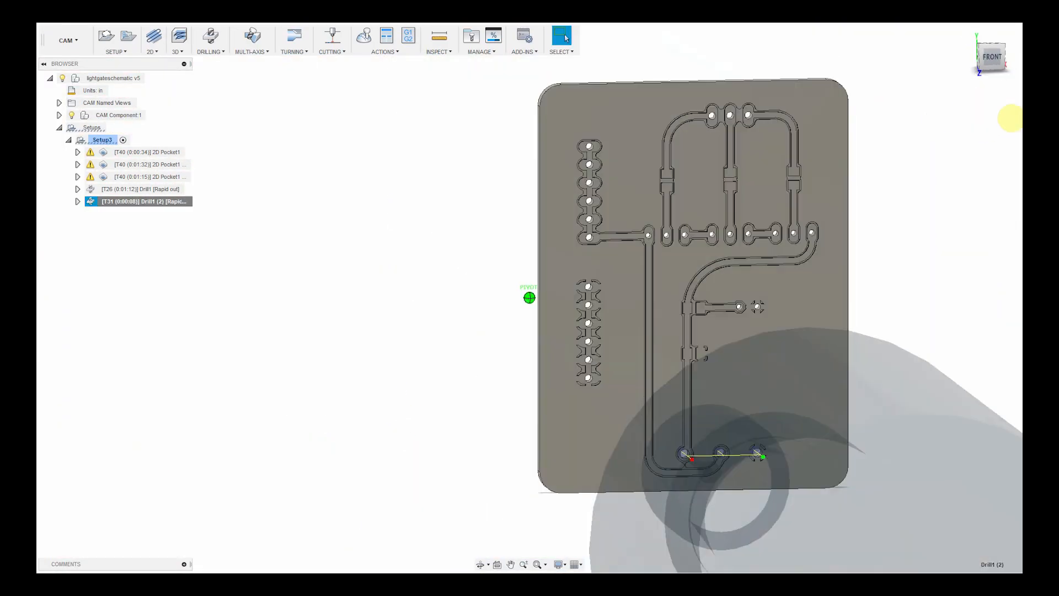
click(153, 51)
click(169, 104)
click(964, 173)
scroll(354, 213, up, 5)
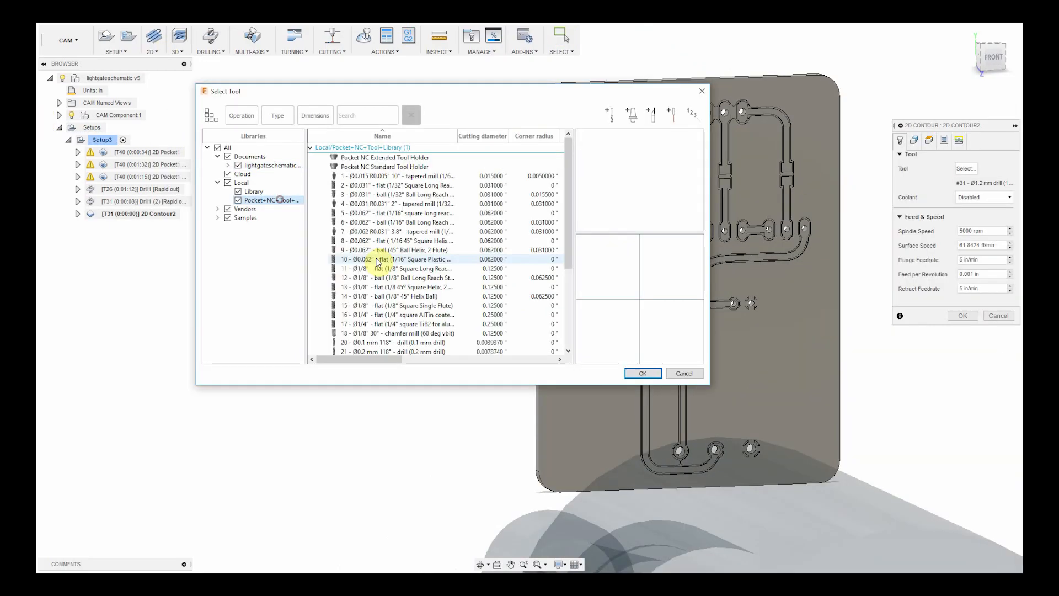
click(375, 289)
click(643, 373)
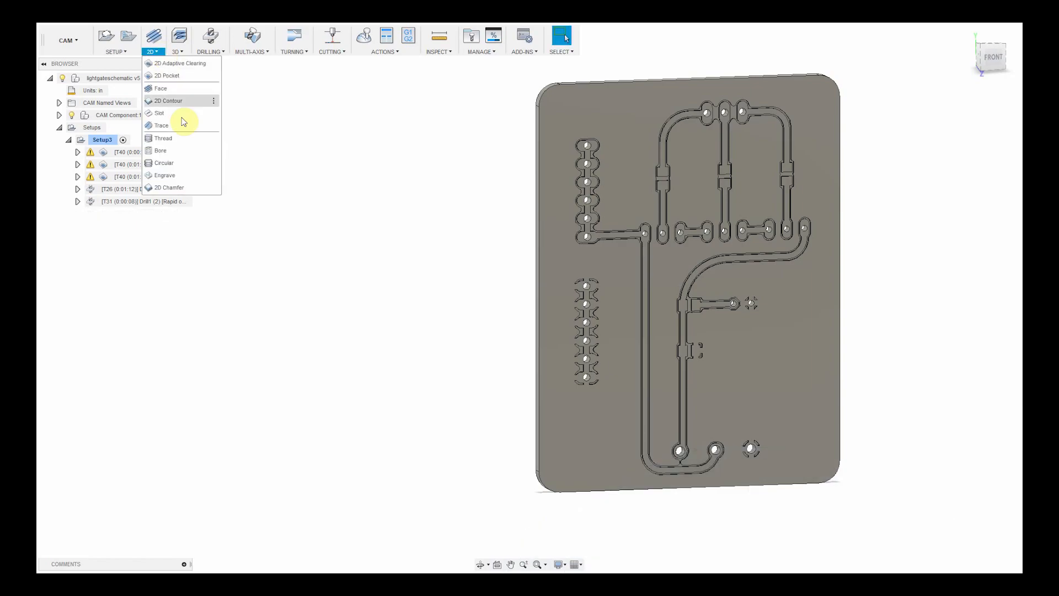
Create a 2D Contour operation with the 1/8 in flat end mill (tool 13) along the board's outer edge.
click(182, 117)
click(966, 168)
click(633, 370)
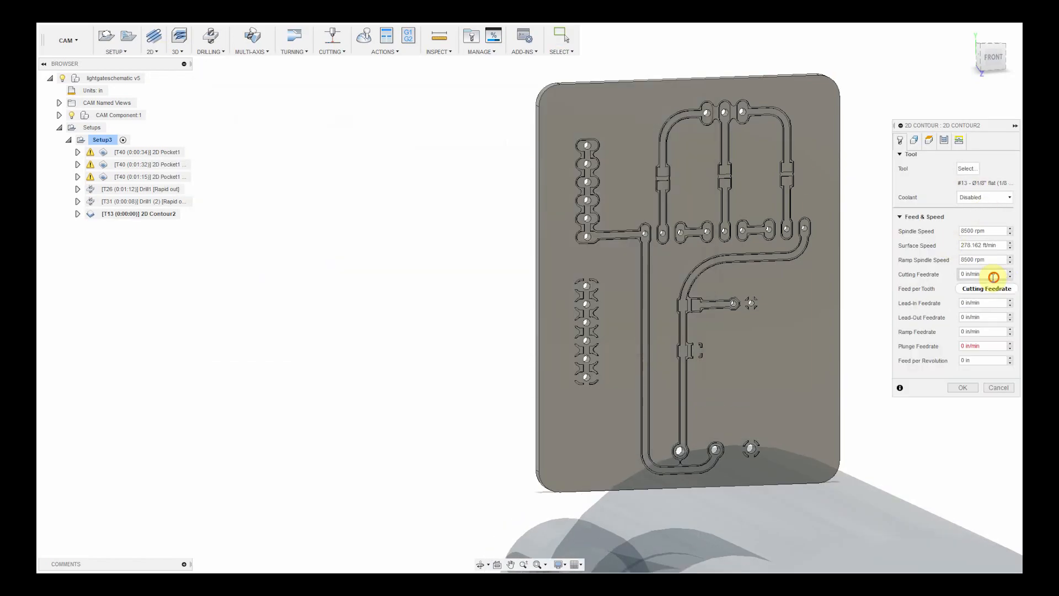
click(914, 141)
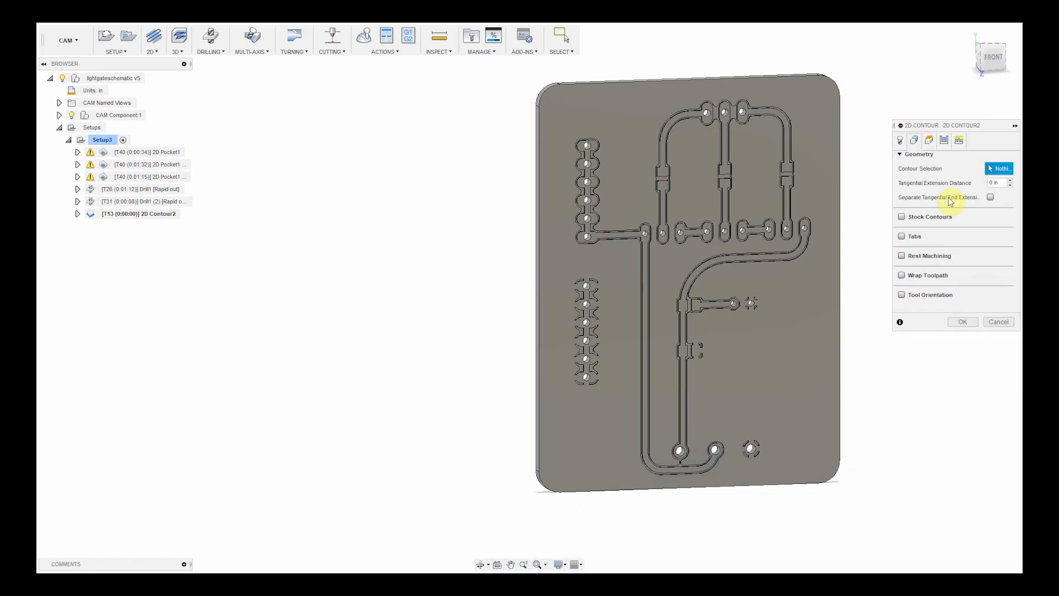
click(839, 178)
click(929, 140)
drag(954, 179, 873, 175)
Enable multiple depths with a 0.04 in maximum roughing stepdown and generate the contour toolpath.
click(946, 141)
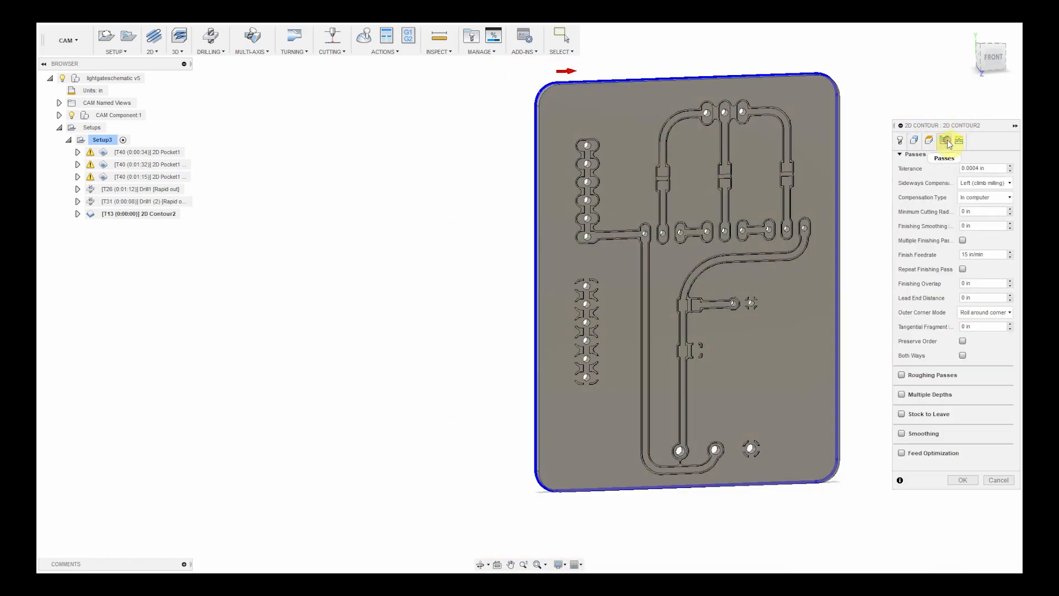
click(901, 394)
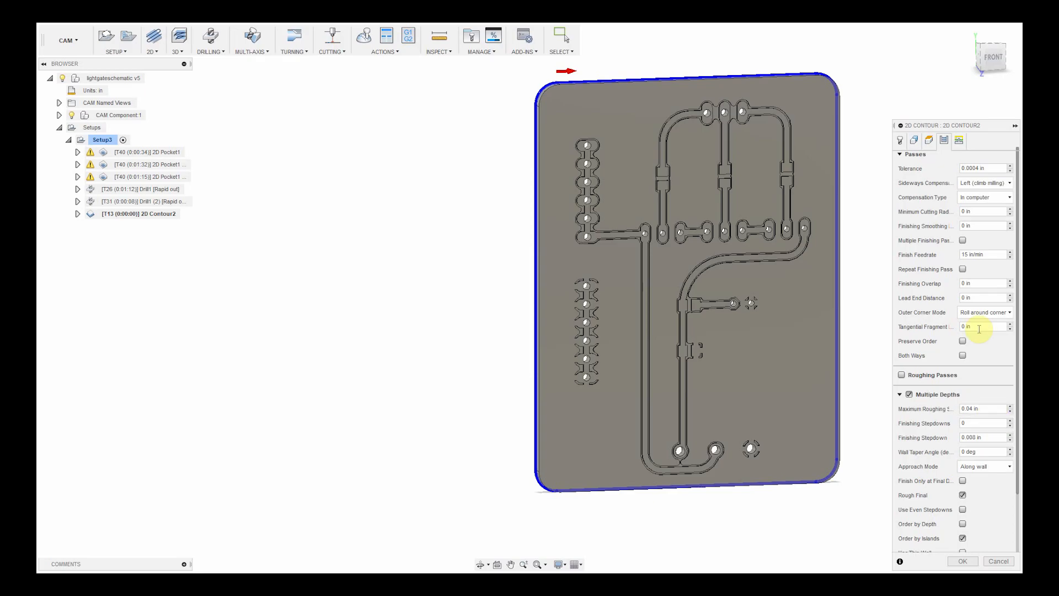
click(970, 459)
Start a simulation of all operations in Setup3 and play it.
mouse_move(992, 57)
mouse_down()
mouse_move(999, 64)
mouse_move(980, 52)
mouse_up()
click(402, 232)
click(103, 140)
click(364, 36)
click(529, 523)
scroll(678, 410, down, 3)
Change the simulated stock's colorization and material and play the simulation at a higher speed.
click(980, 280)
click(980, 293)
click(980, 294)
click(980, 308)
scroll(638, 403, up, 4)
scroll(638, 403, down, 3)
drag(566, 540, 585, 541)
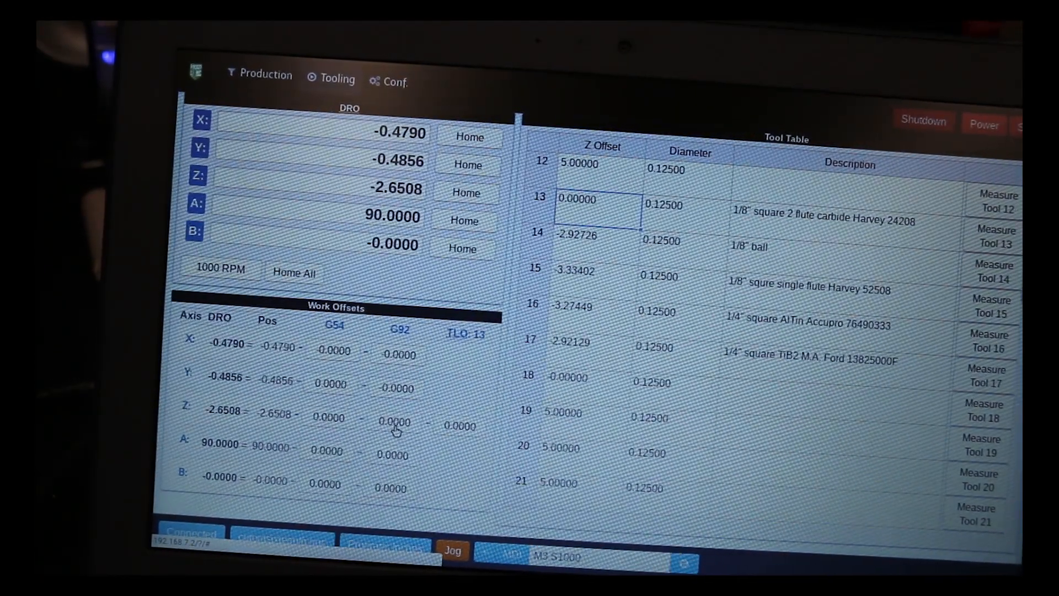
Switch to the milling machine's control interface and zero the G92 work offsets of the Z, X, Y and A axes.
click(394, 424)
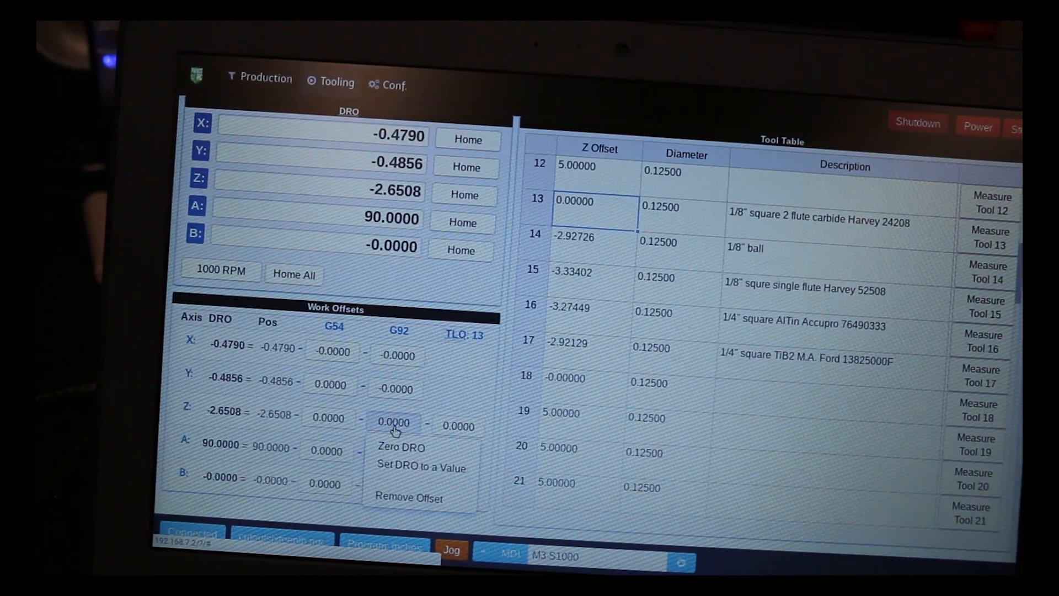
click(394, 451)
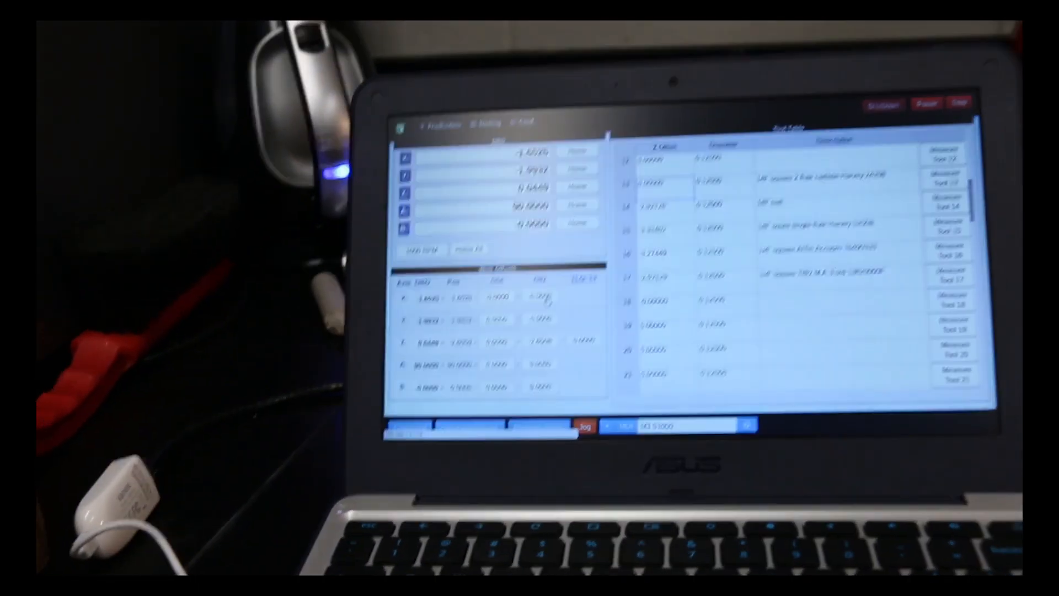
click(548, 314)
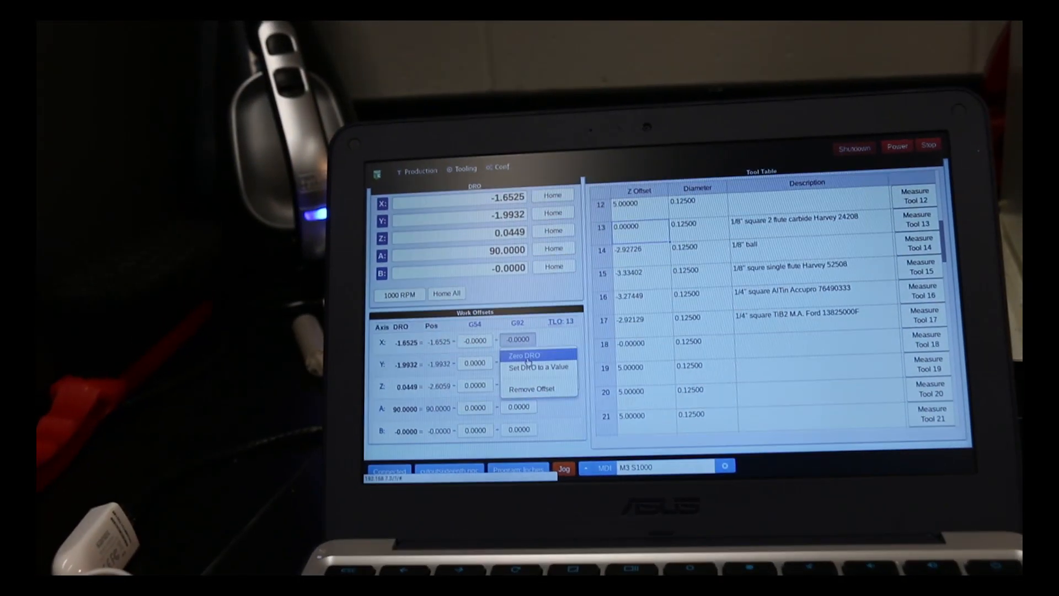
click(527, 350)
click(528, 358)
click(522, 402)
click(524, 422)
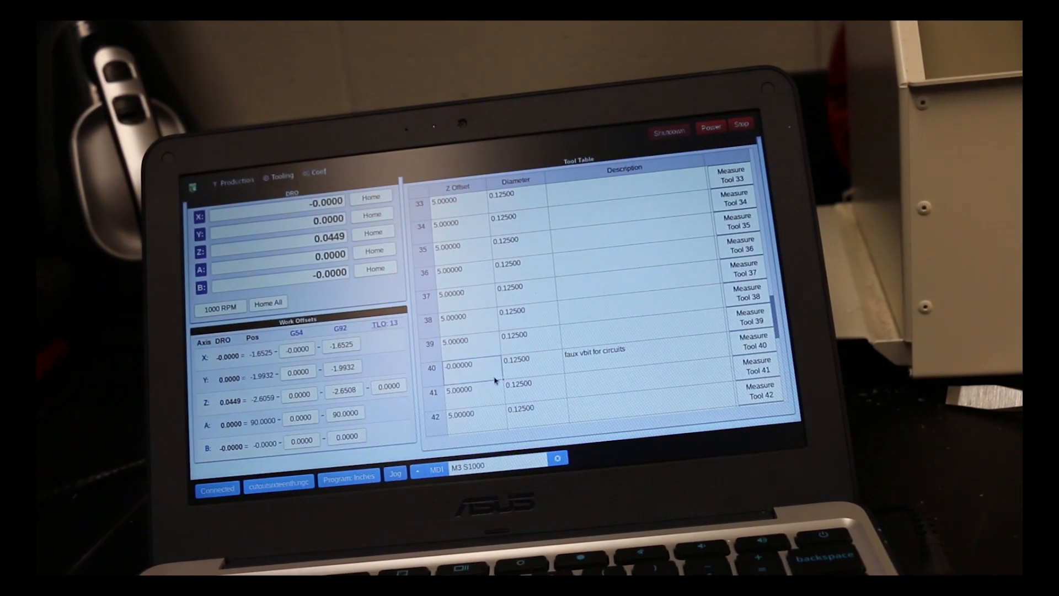
Set the Z offset of tool 40, the faux vbit for circuits, to 0 in the tool table.
text(0)
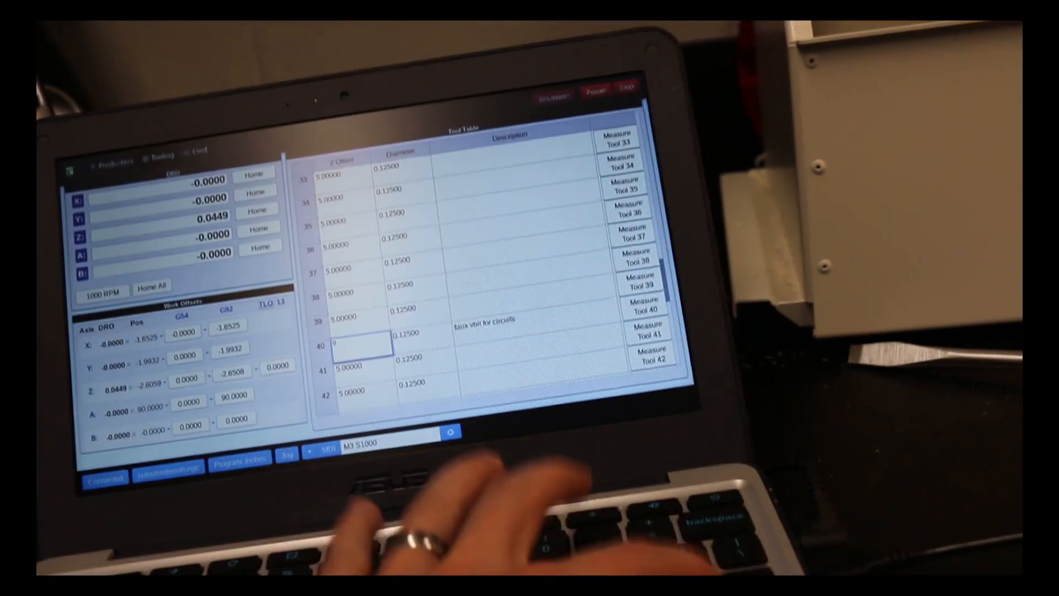